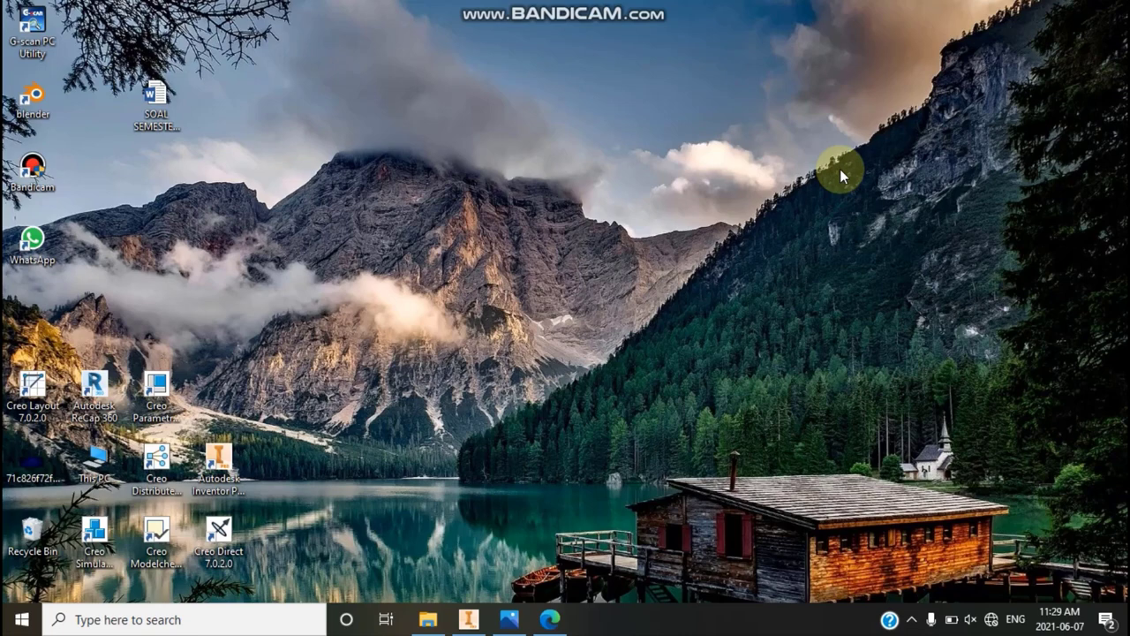
Refresh the desktop and open the dimensioned pulley profile sketch image in Photos
right_click(869, 106)
left_click(915, 177)
left_click(512, 622)
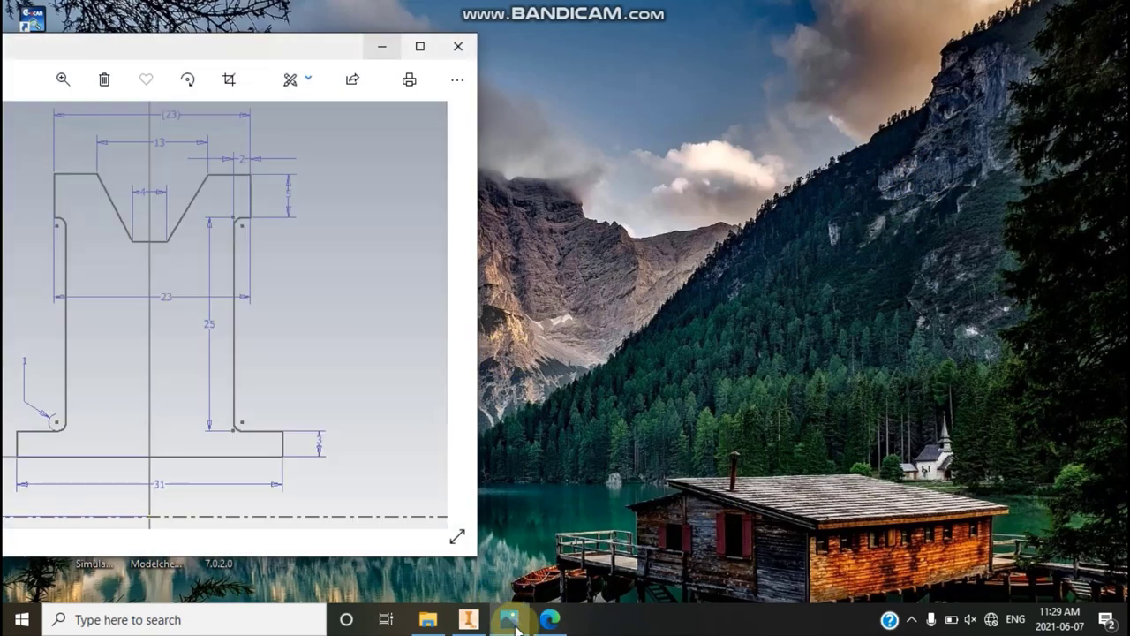
Bring up pulley.pdf in Edge and scroll through its drawing views and section A-A
left_click(547, 620)
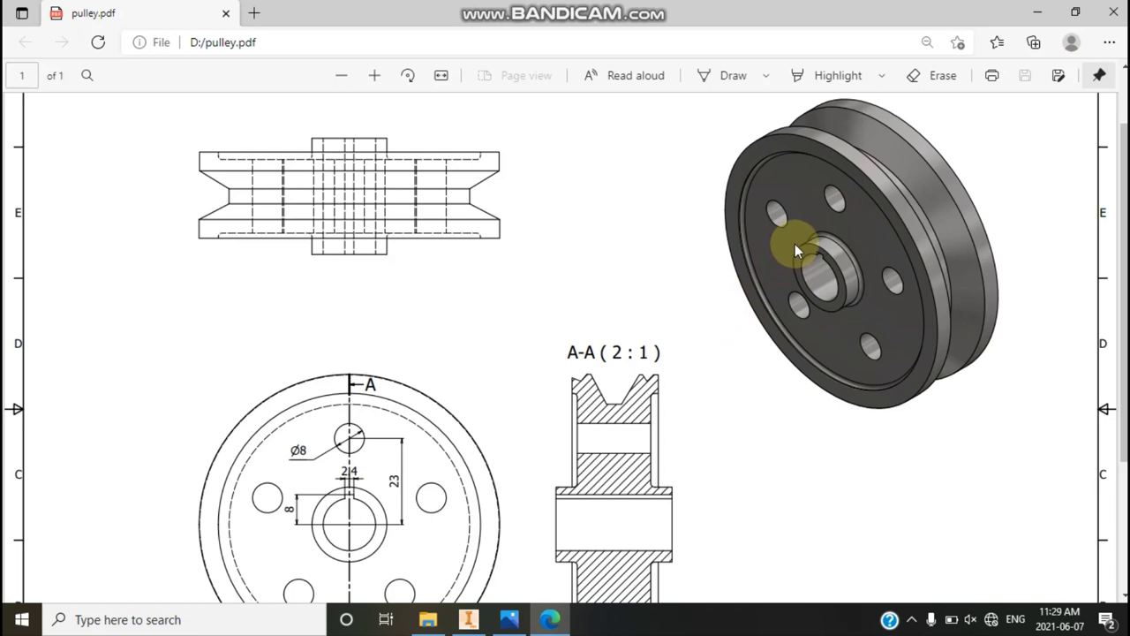
scroll(863, 279, "up", 2)
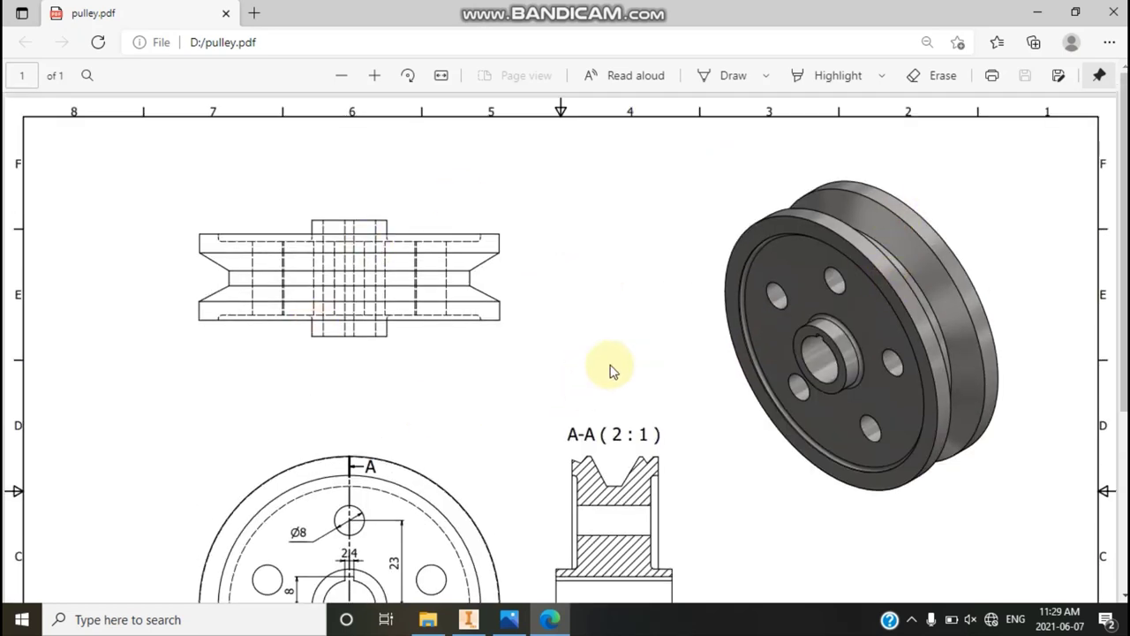
scroll(491, 383, "down", 3)
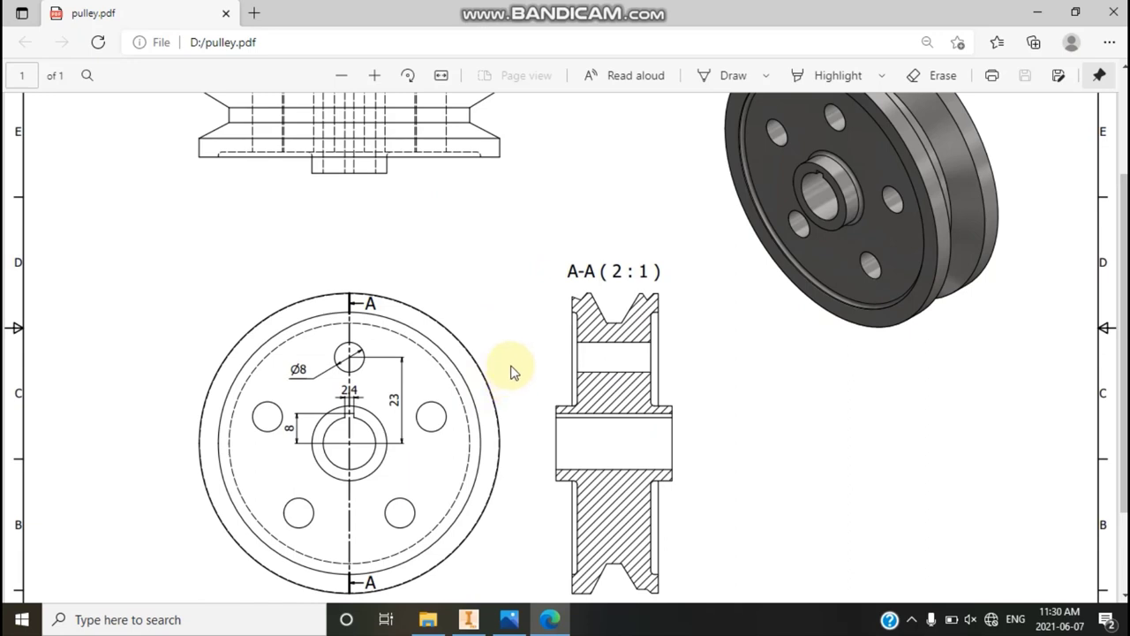
Minimize the PDF, refresh the desktop, and minimize the profile sketch image
left_click(1033, 12)
right_click(609, 217)
left_click(671, 291)
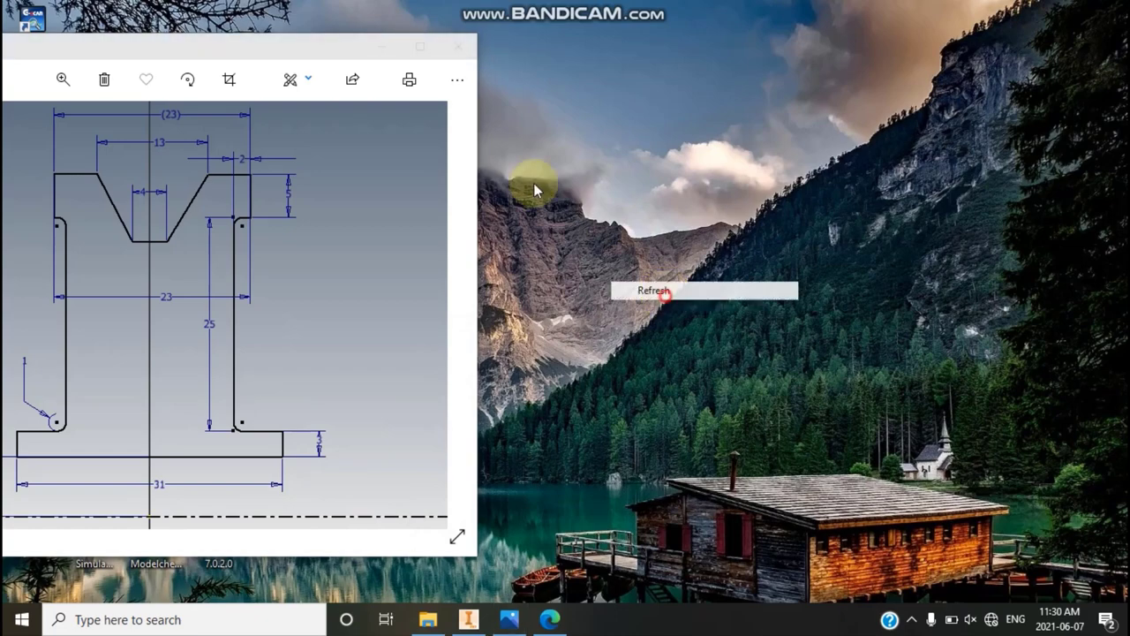
left_click(380, 48)
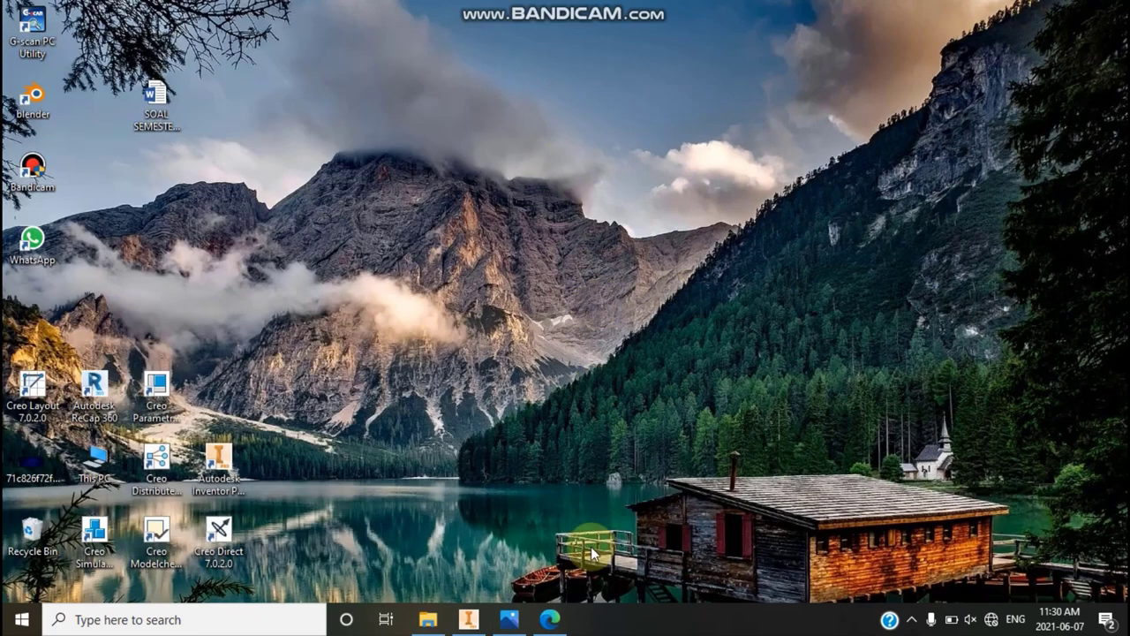
Create a new metric Standard (mm).ipt part in Inventor and start a 2D sketch
left_click(468, 621)
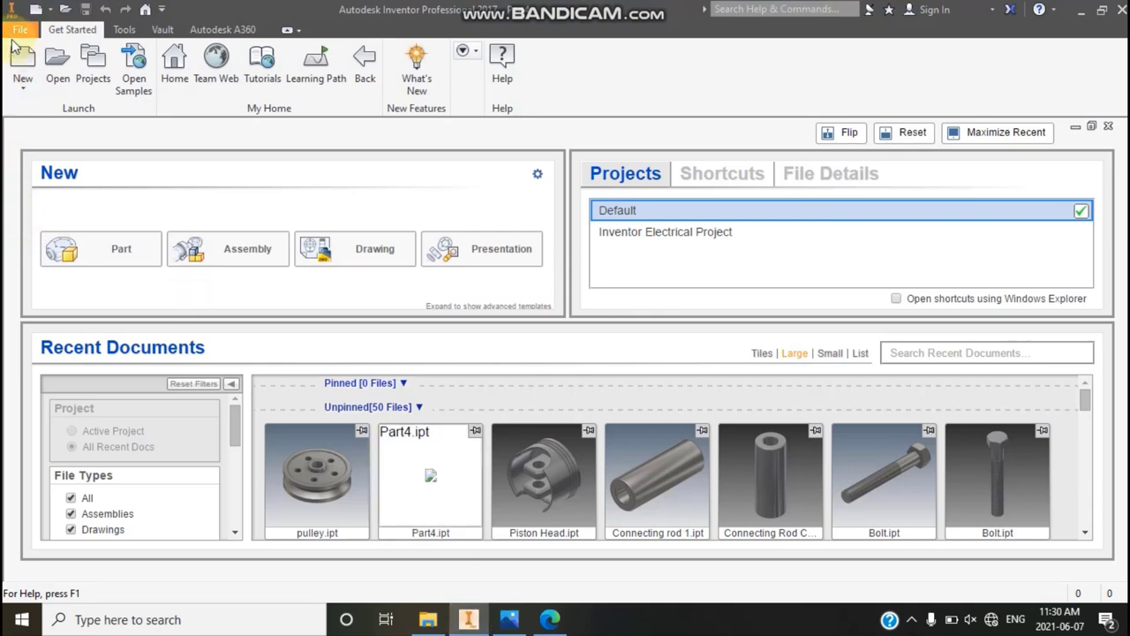
left_click(44, 74)
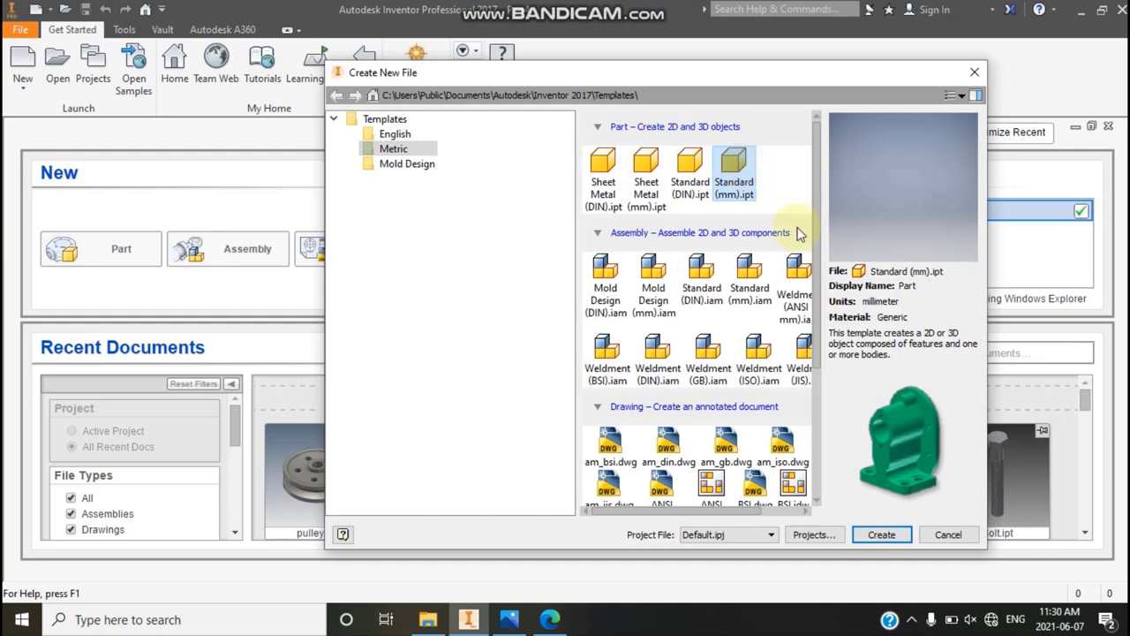
left_click(883, 535)
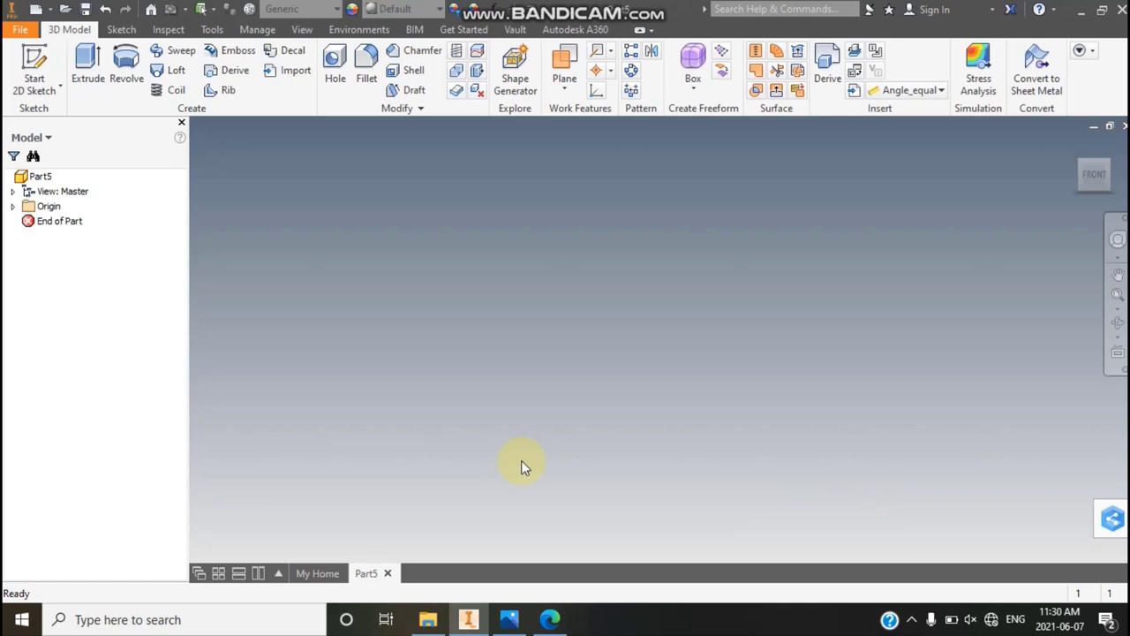
left_click(26, 96)
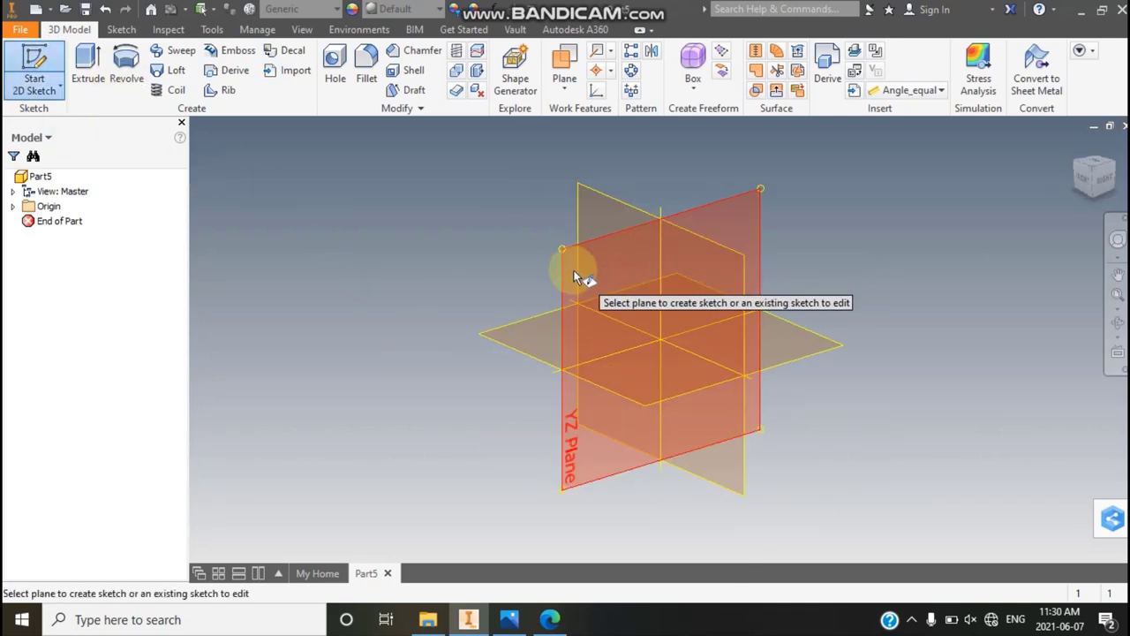
Start the sketch on the YZ Plane after glancing at the profile reference image
left_click(573, 271)
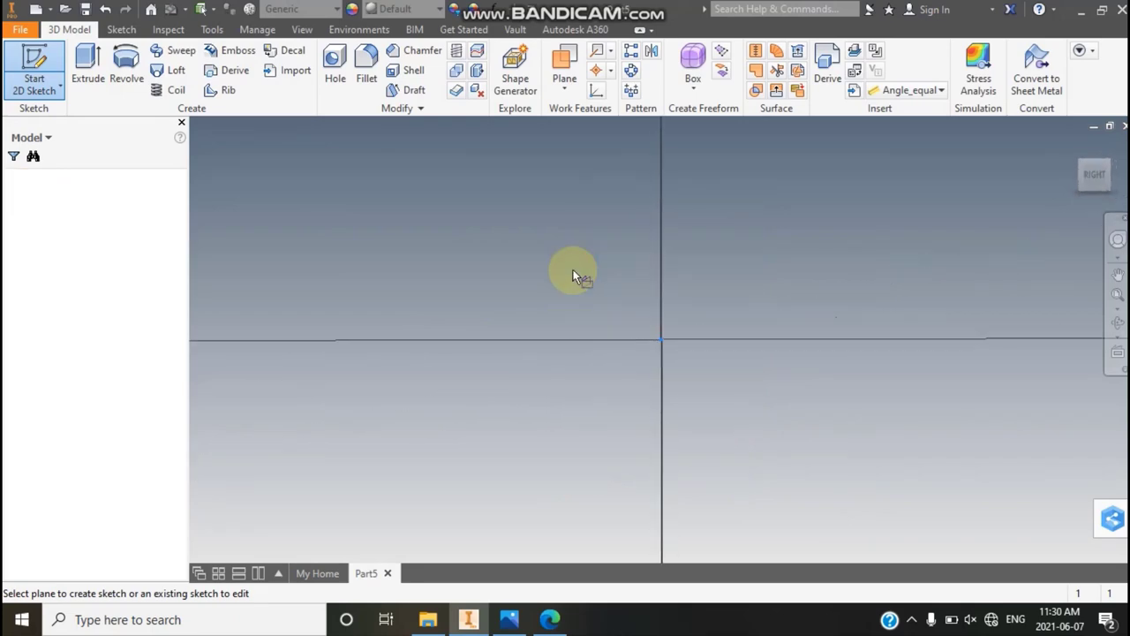
left_click(516, 622)
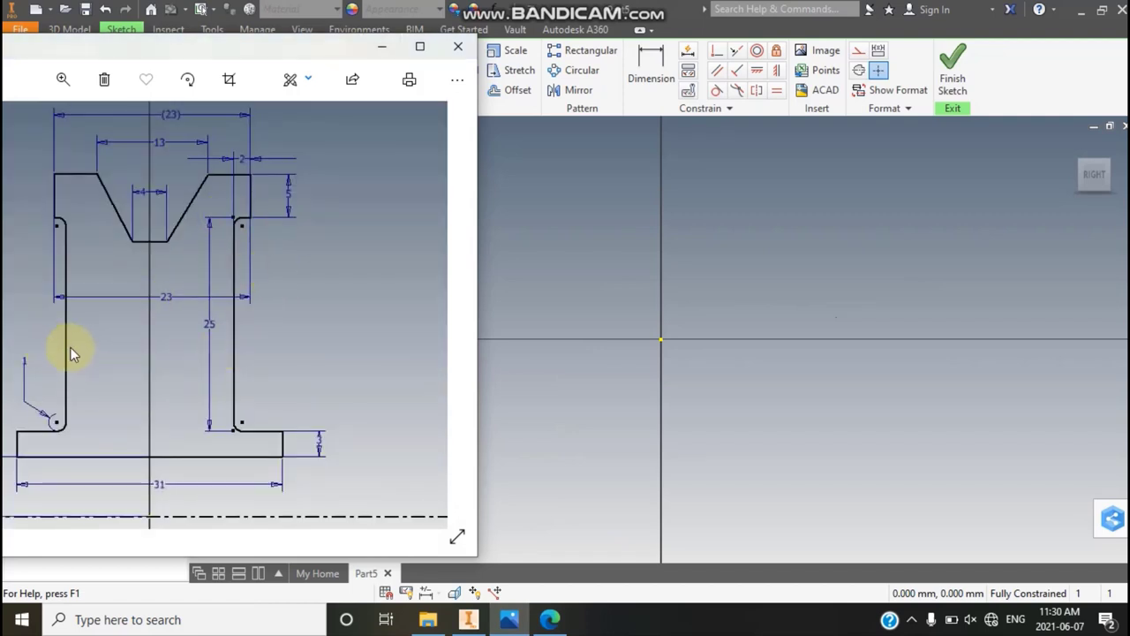
left_click(520, 190)
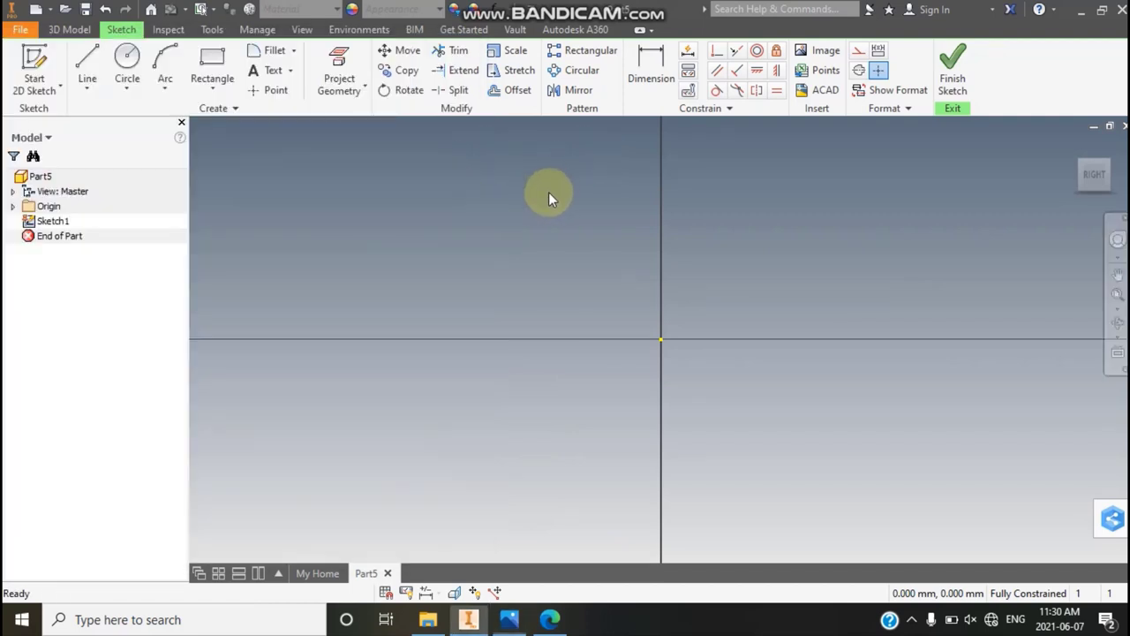
Draw a horizontal centerline through the origin as the revolve axis
left_click(87, 69)
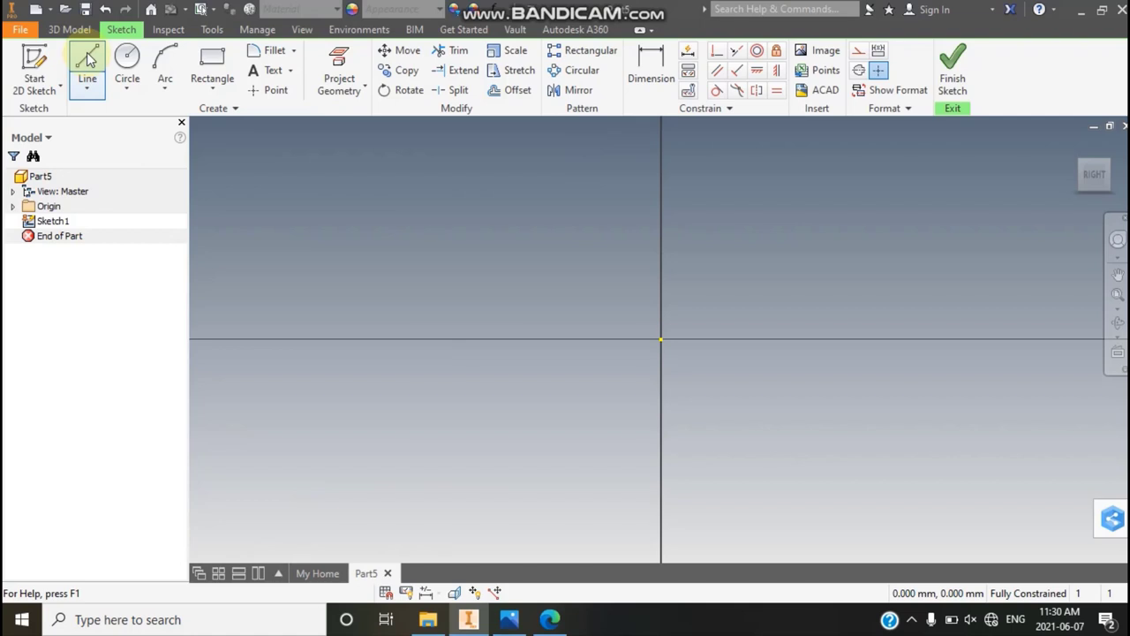
left_click(858, 72)
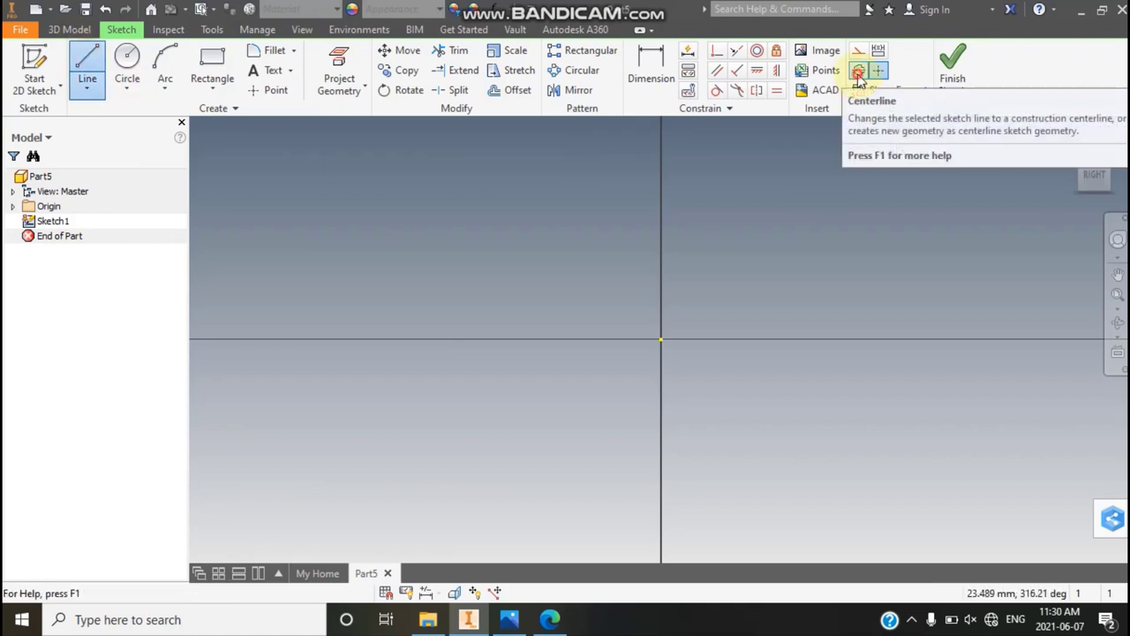
left_click(402, 340)
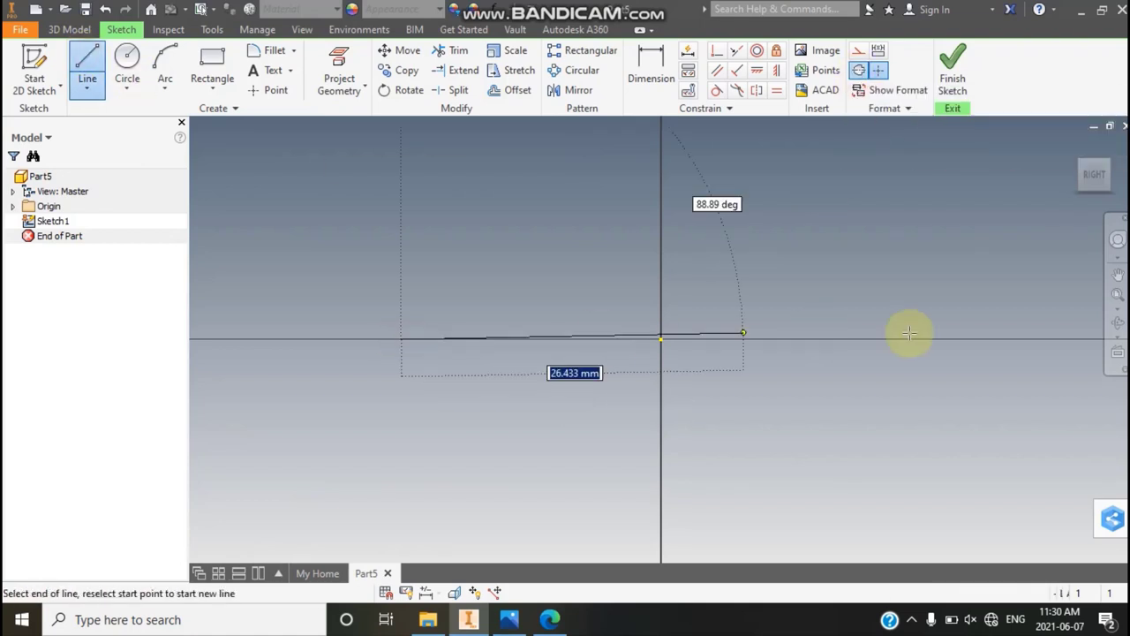
left_click(1007, 338)
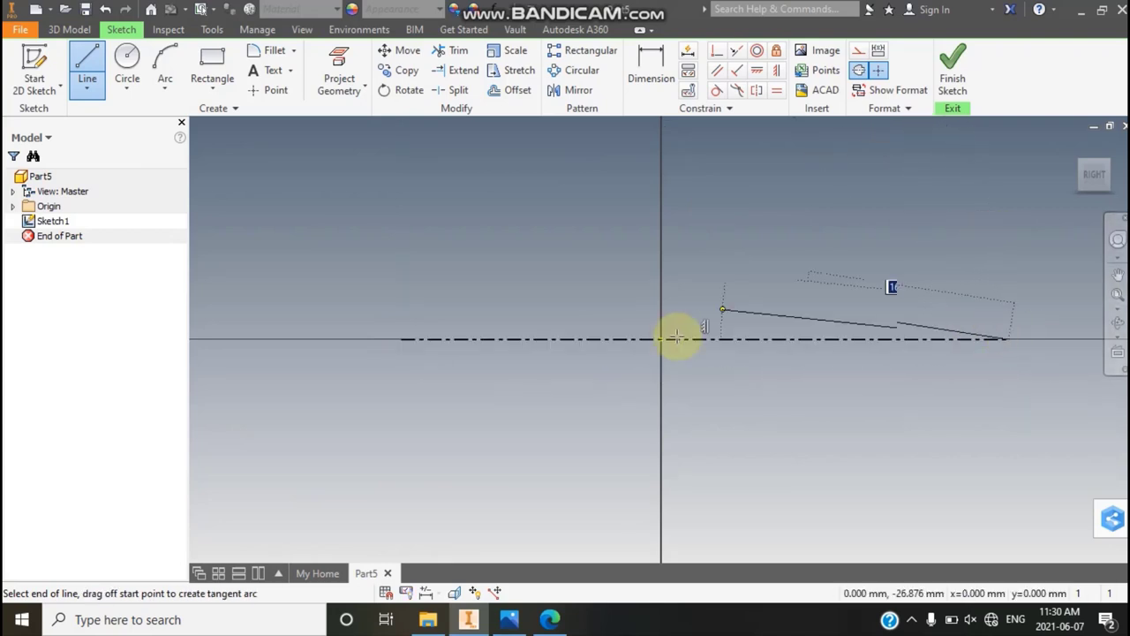
right_click(986, 199)
left_click(1040, 203)
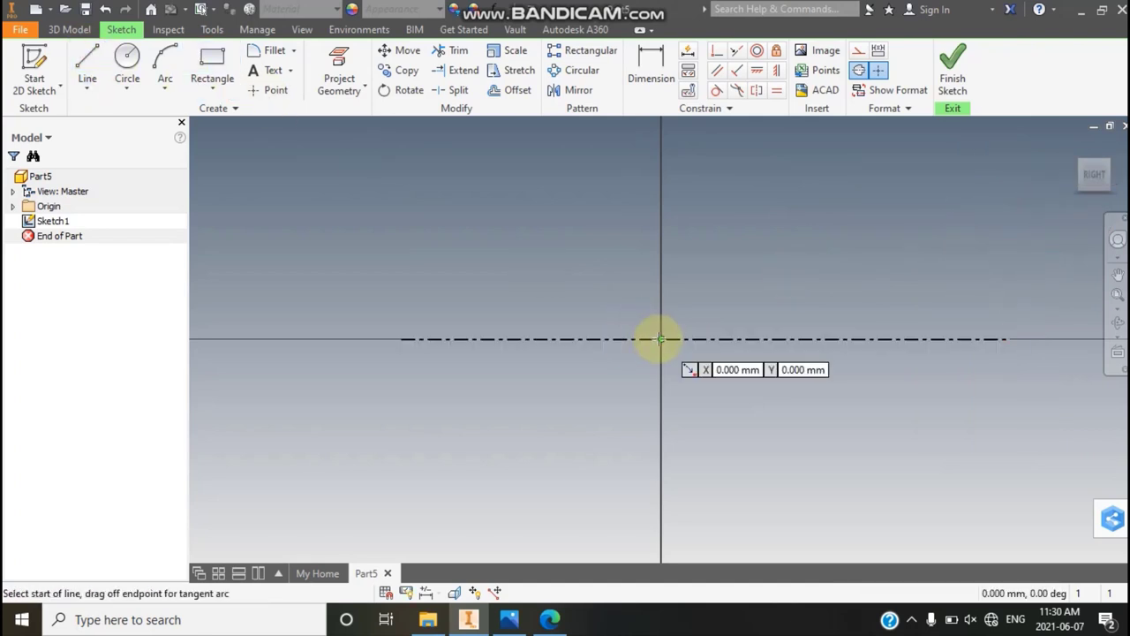
Draw a vertical centerline up from the origin, then check the profile reference image
left_click(660, 338)
scroll(662, 151, "up", 5)
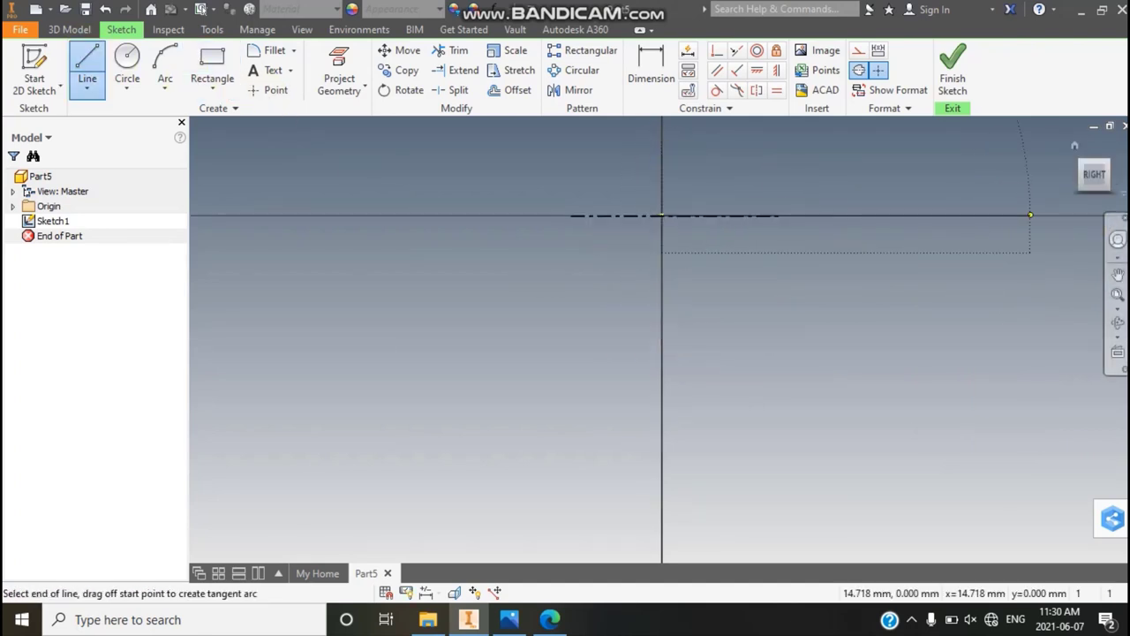
left_click(1117, 275)
left_click_drag(737, 366, 721, 415)
left_click_drag(739, 300, 709, 477)
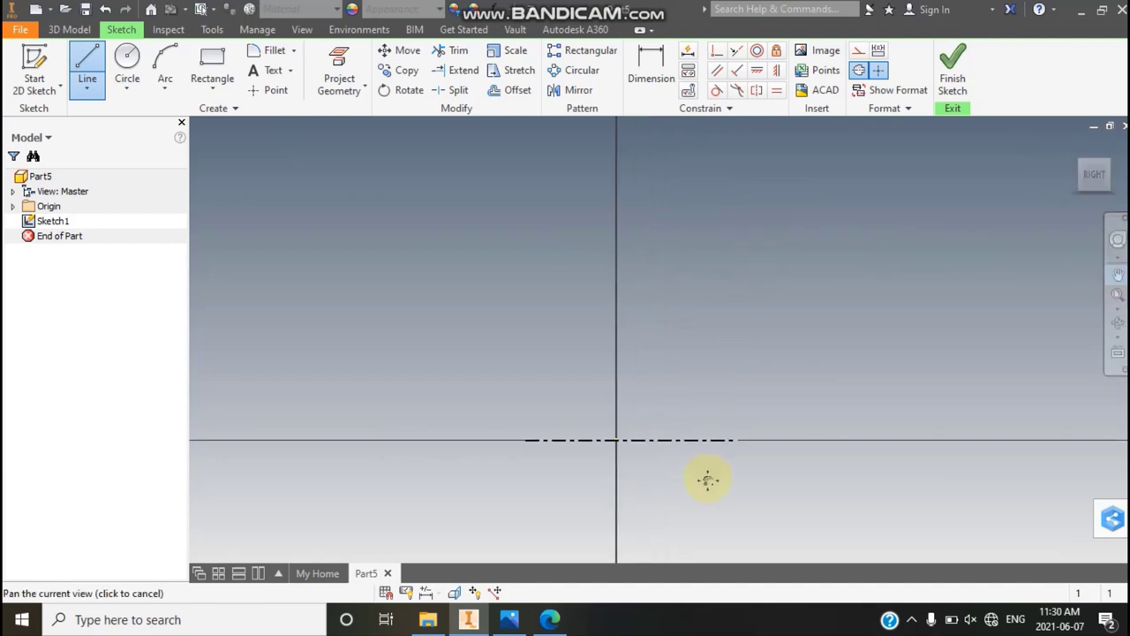
left_click(1118, 275)
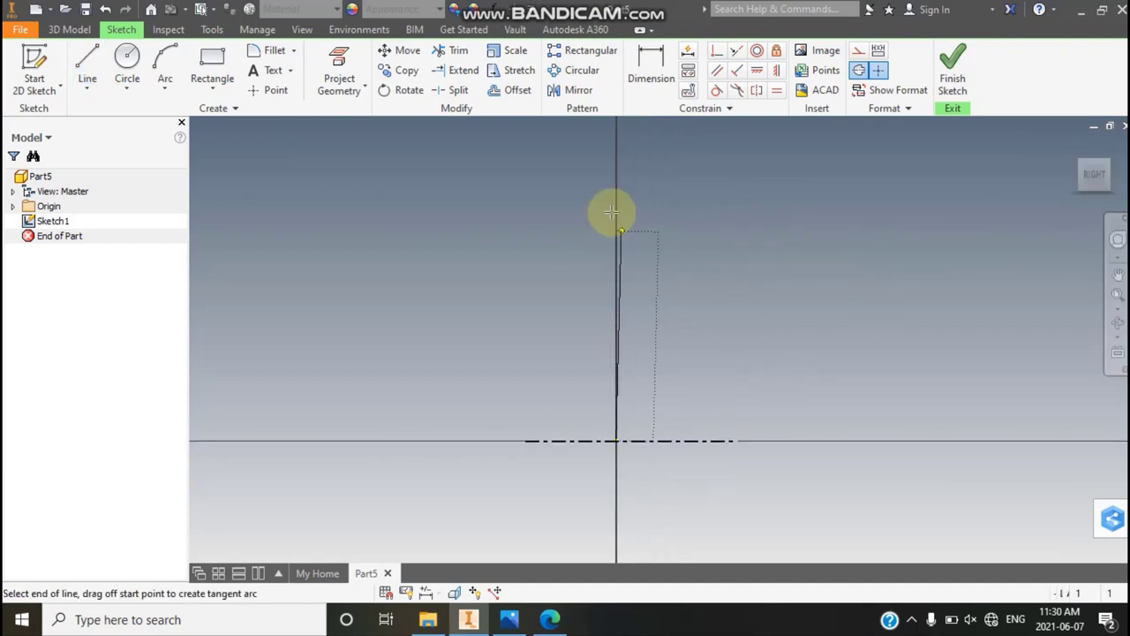
left_click(616, 290)
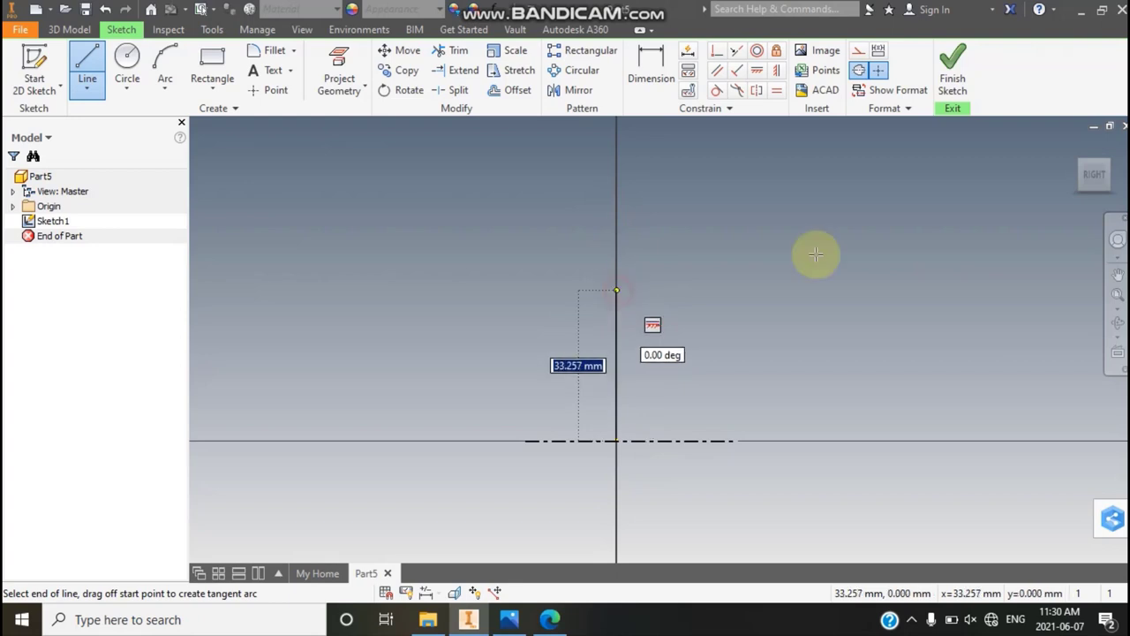
left_click(1110, 296)
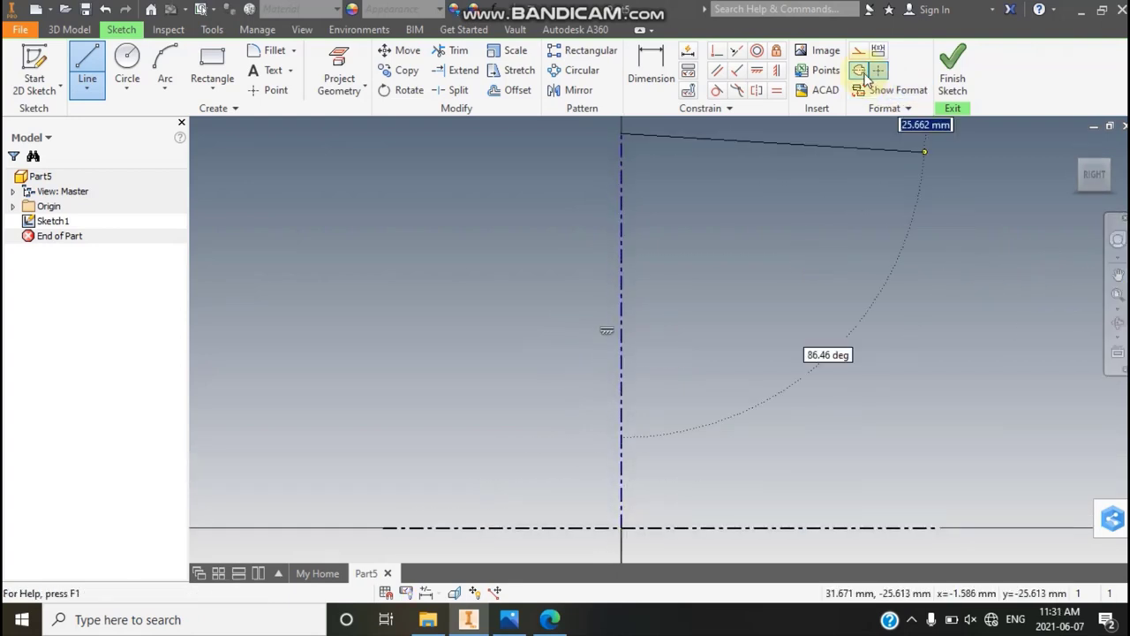
right_click(733, 183)
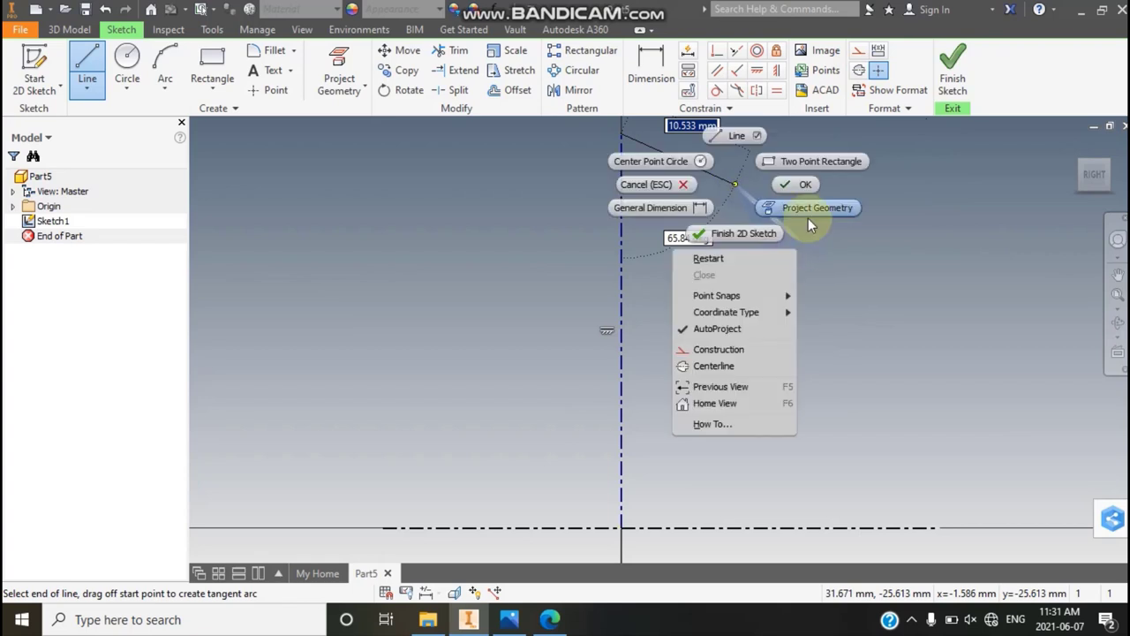
left_click(803, 187)
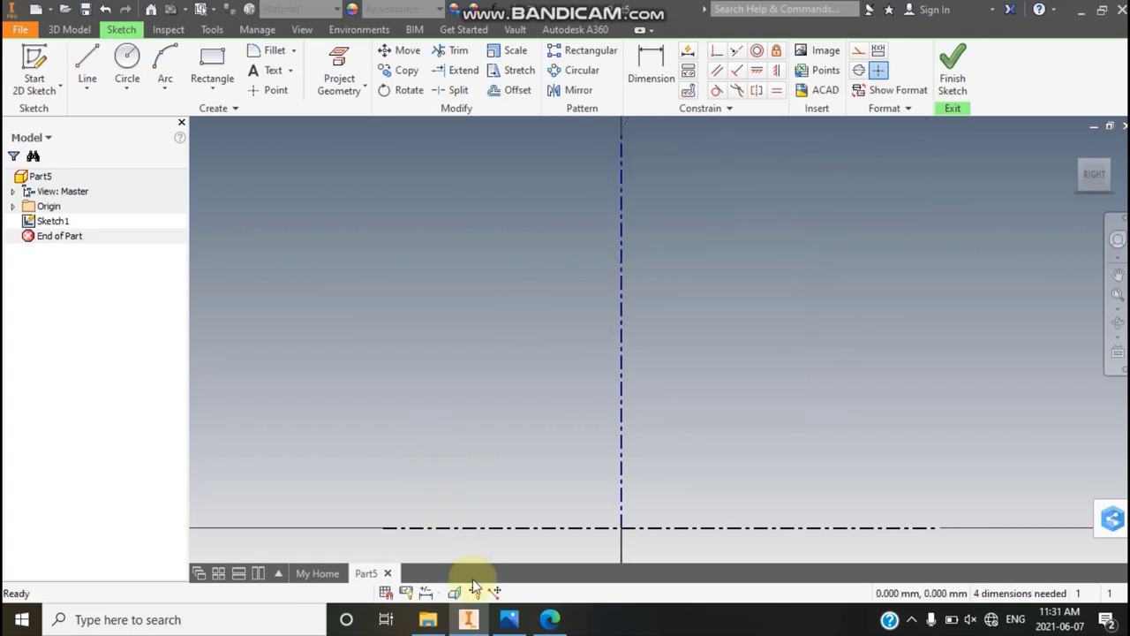
left_click(509, 619)
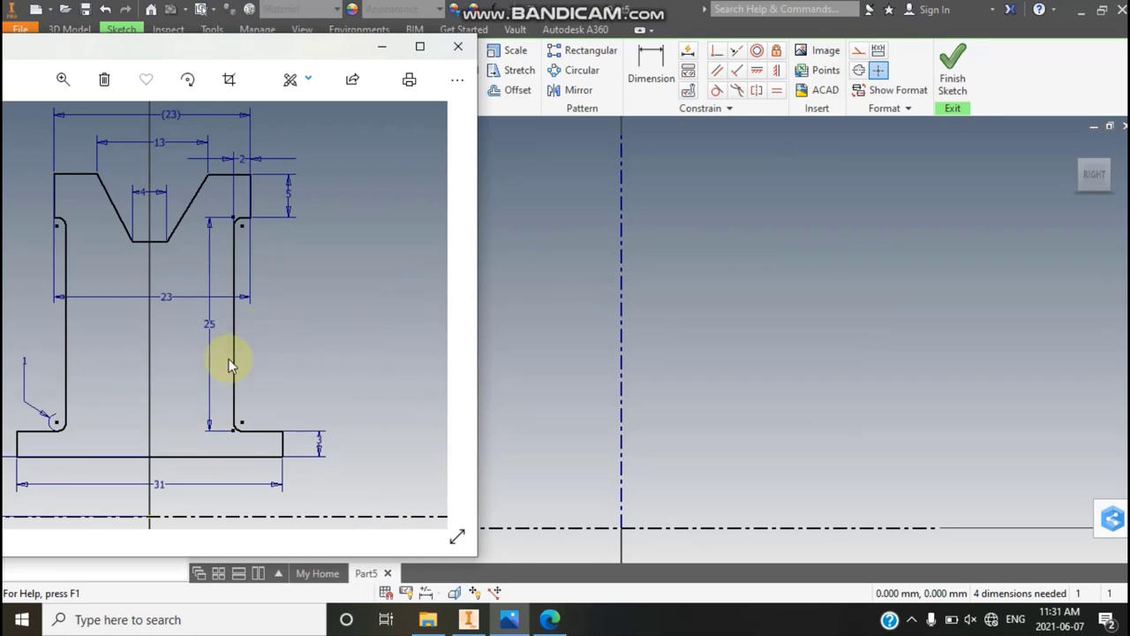
left_click(523, 237)
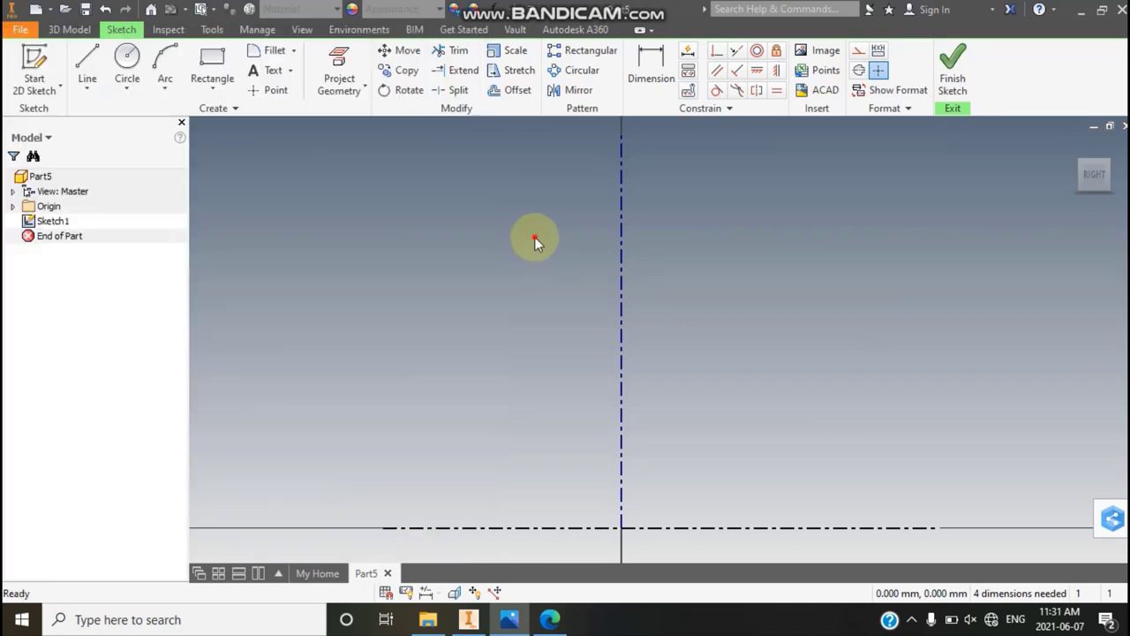
Begin the half-profile with the bottom edge and hub step from the vertical centerline
left_click(86, 64)
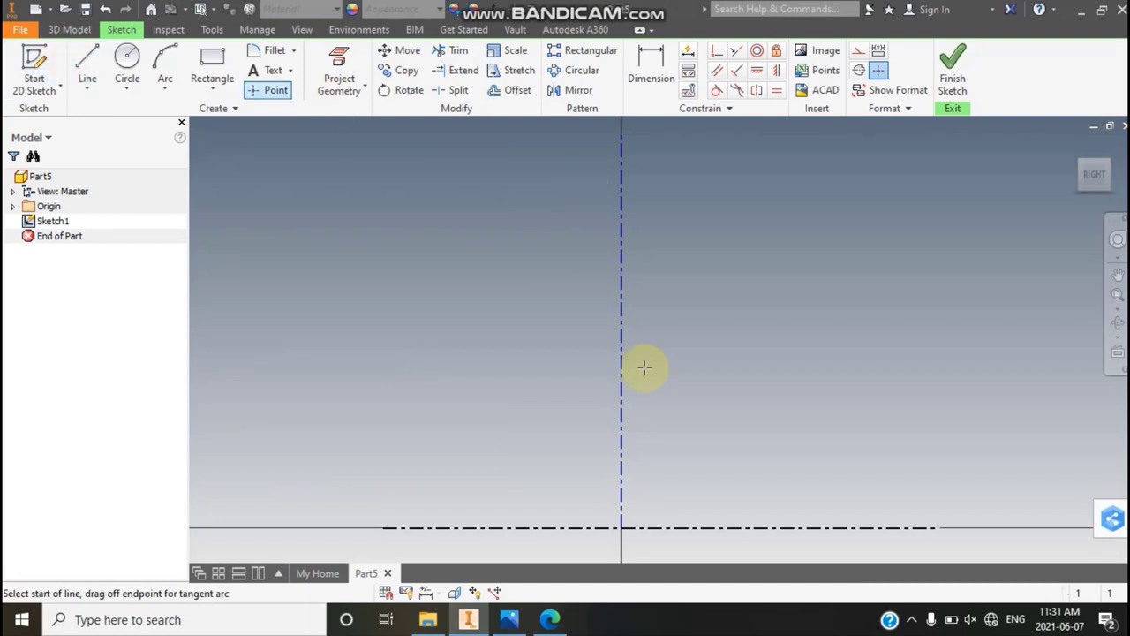
left_click(621, 443)
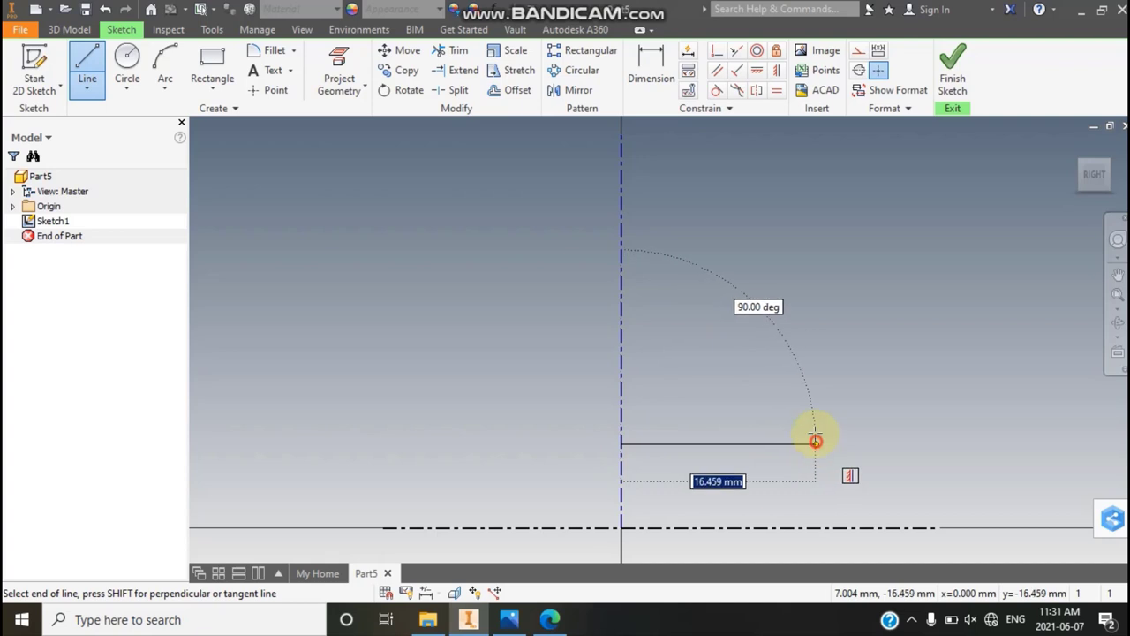
left_click(813, 443)
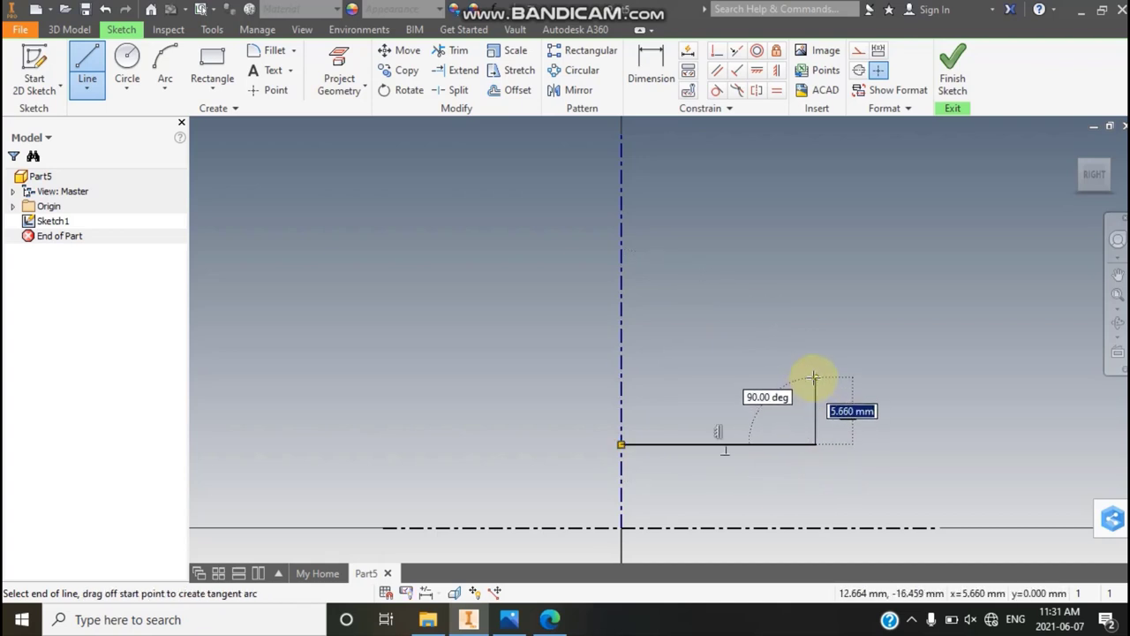
left_click(815, 399)
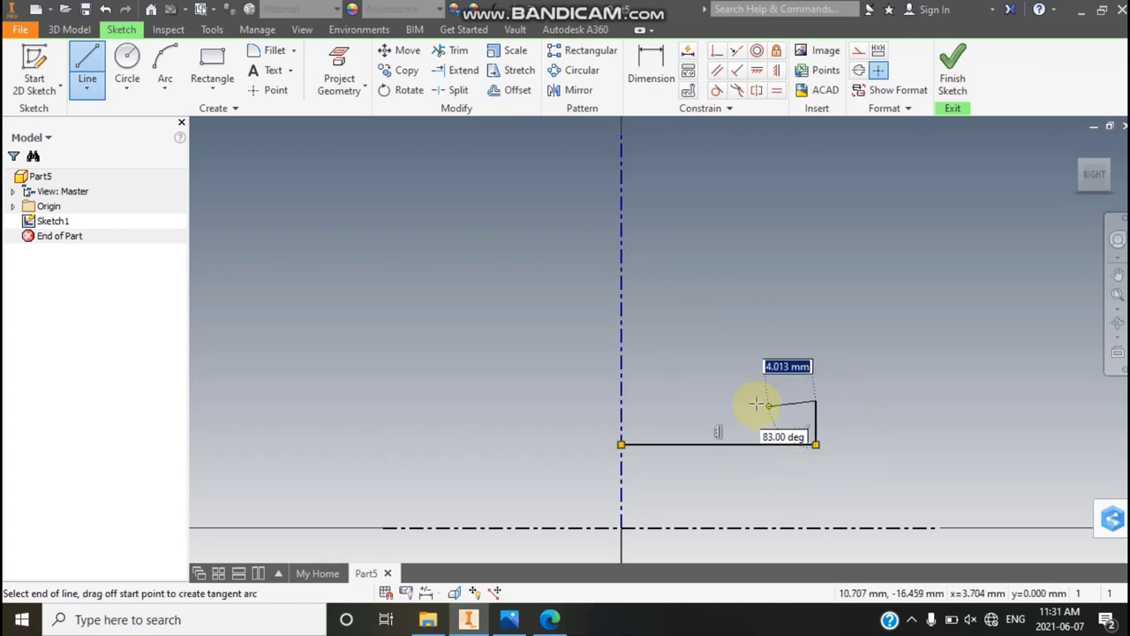
left_click(751, 401)
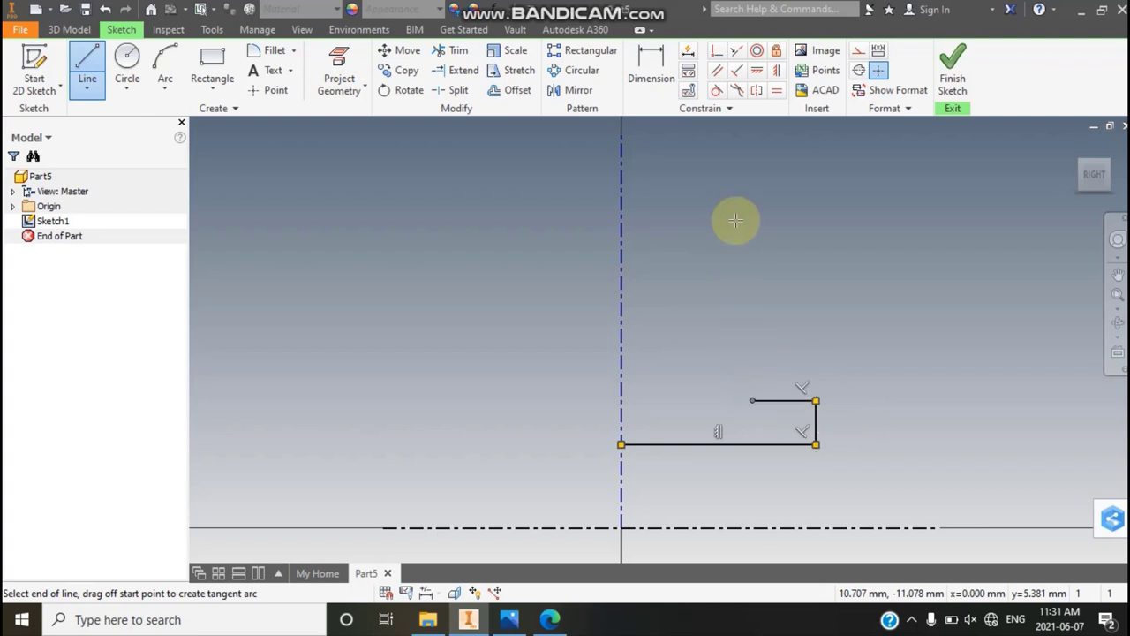
scroll(742, 165, "down", 5)
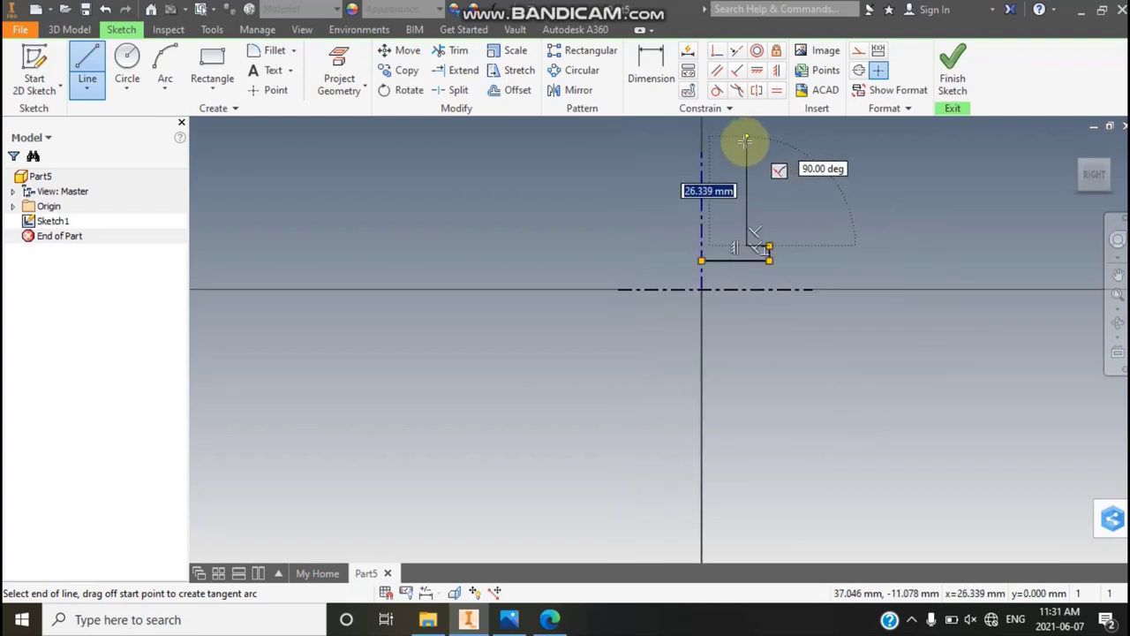
Continue up the web to the rim, top edge and slanted groove side, closing at the axis
left_click(746, 142)
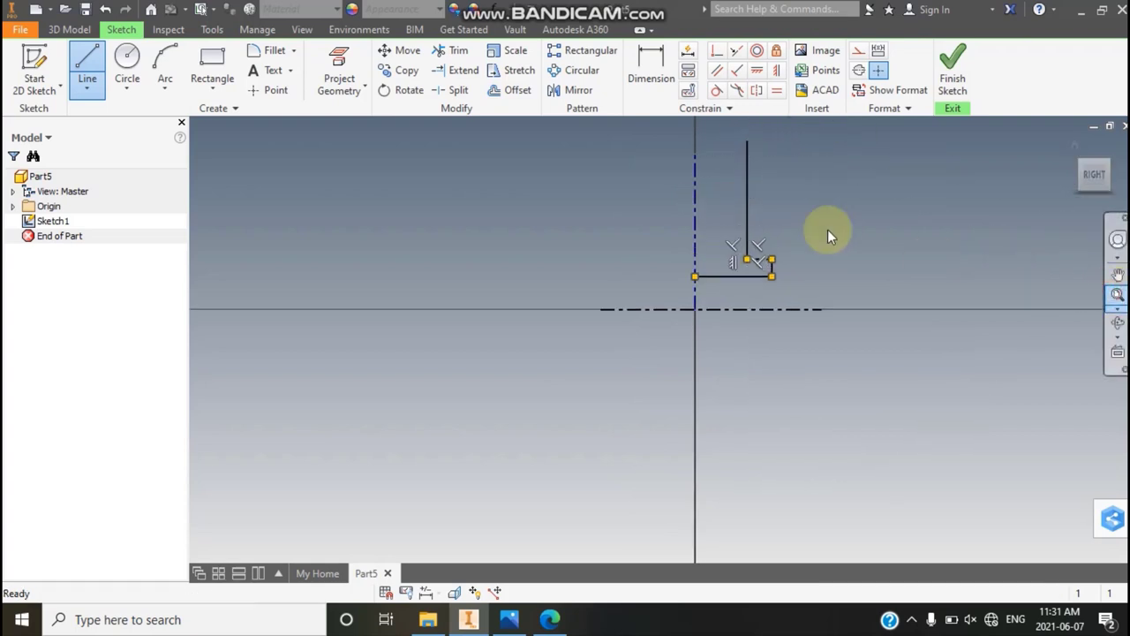
scroll(751, 144, "down", 5)
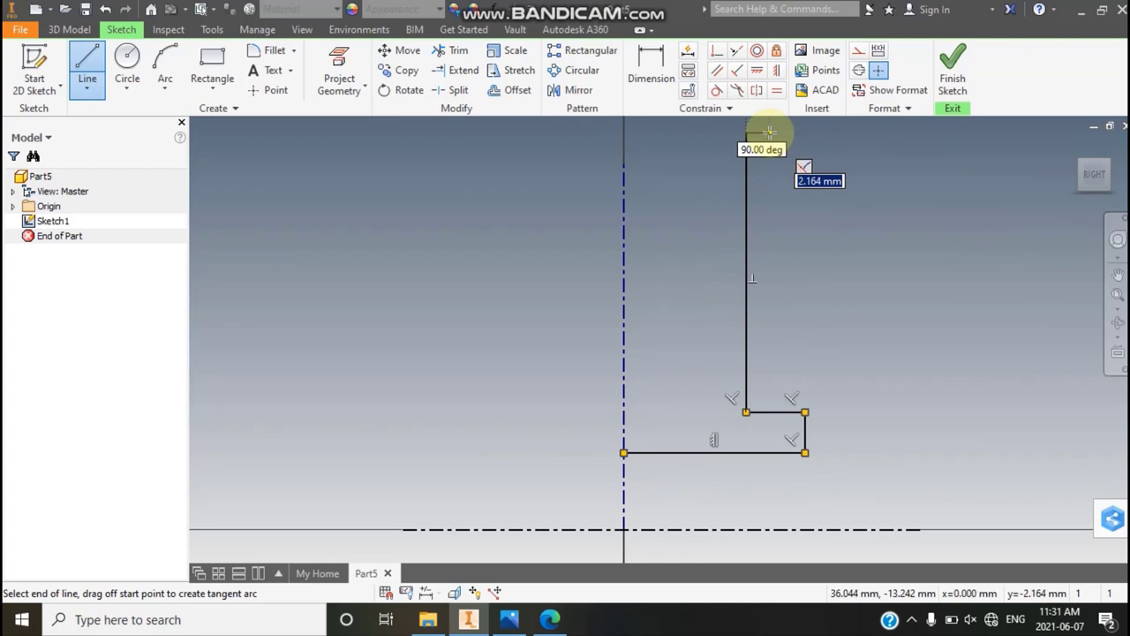
left_click(1117, 275)
left_click_drag(749, 238, 732, 472)
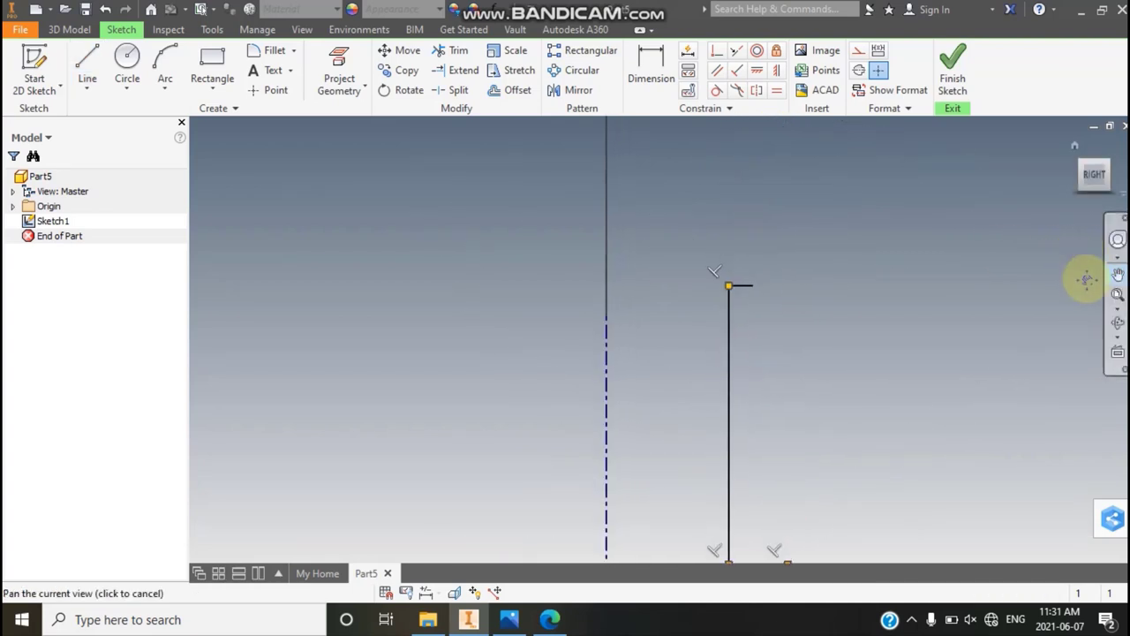
left_click(1117, 274)
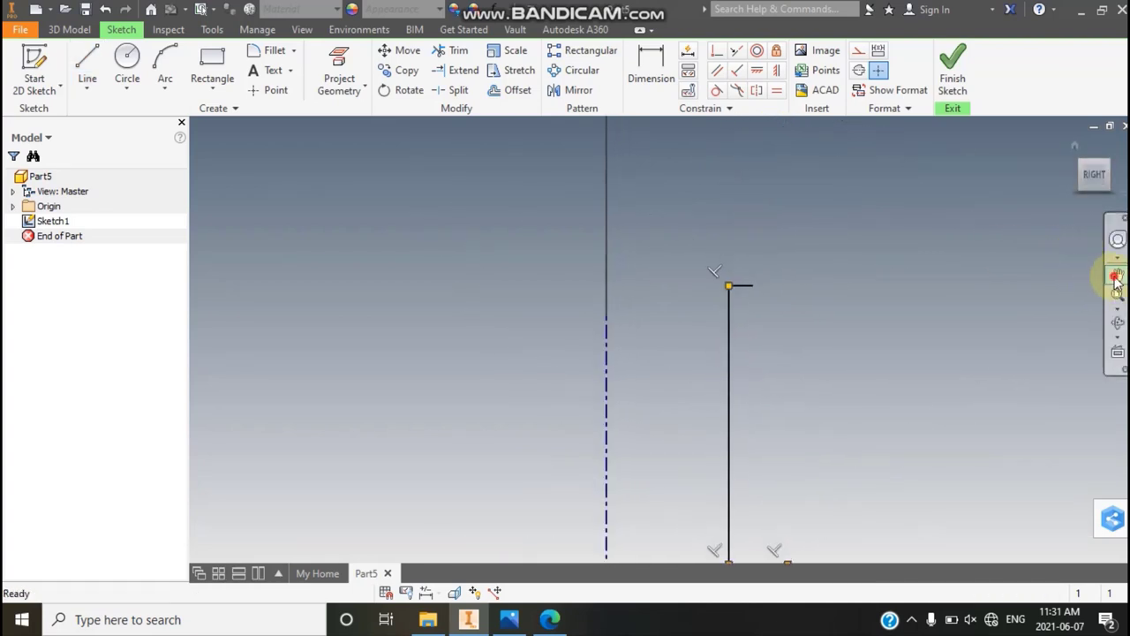
left_click(750, 234)
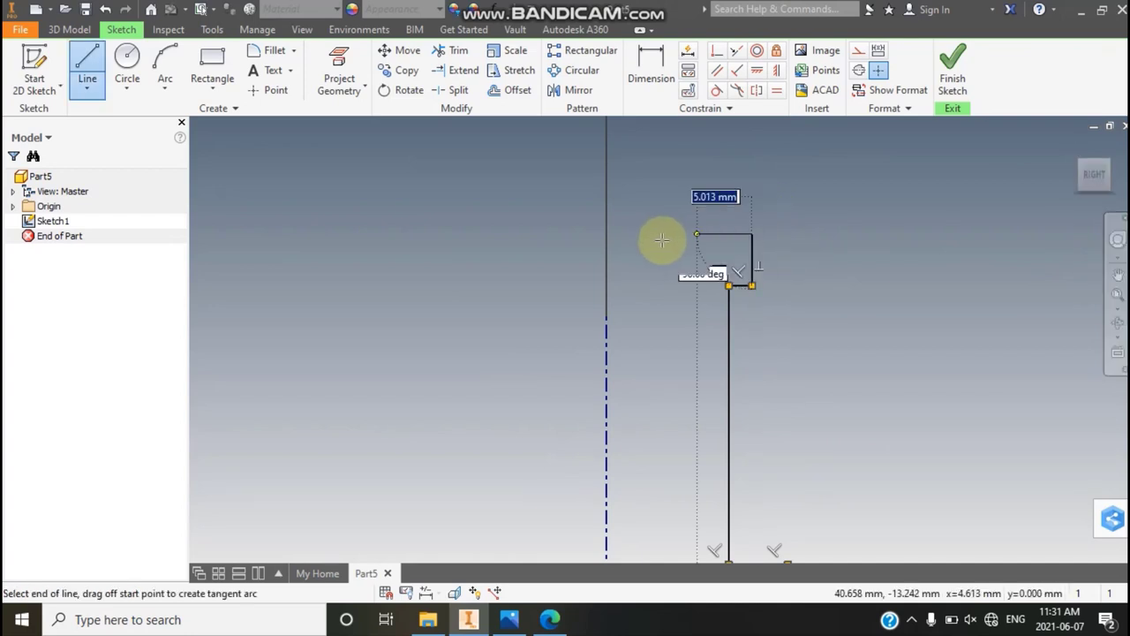
left_click(651, 234)
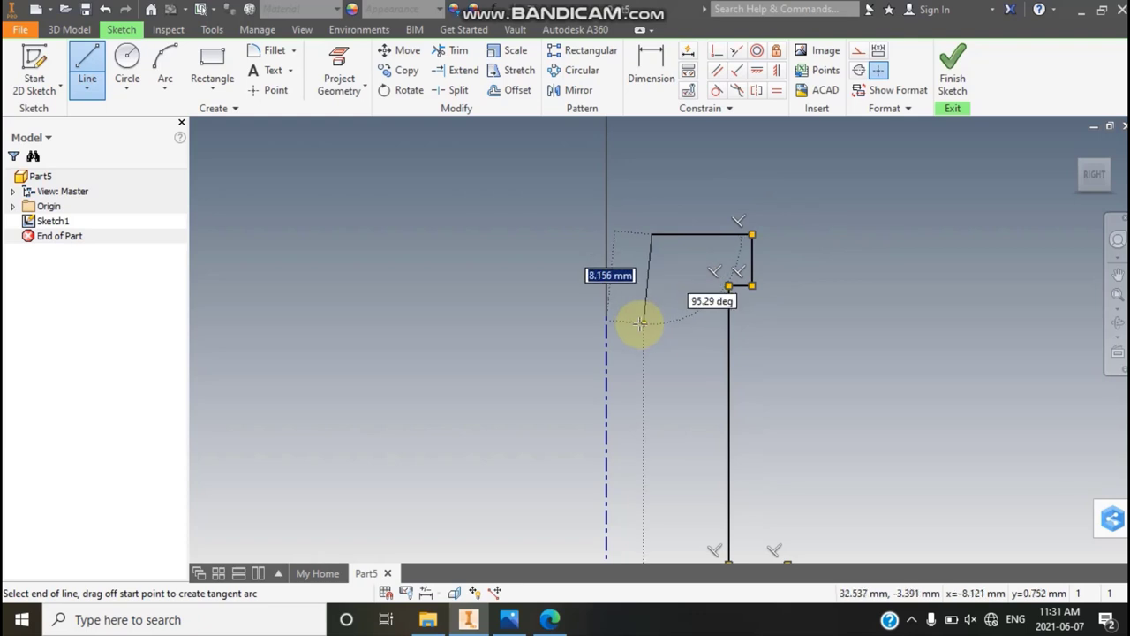
left_click(636, 324)
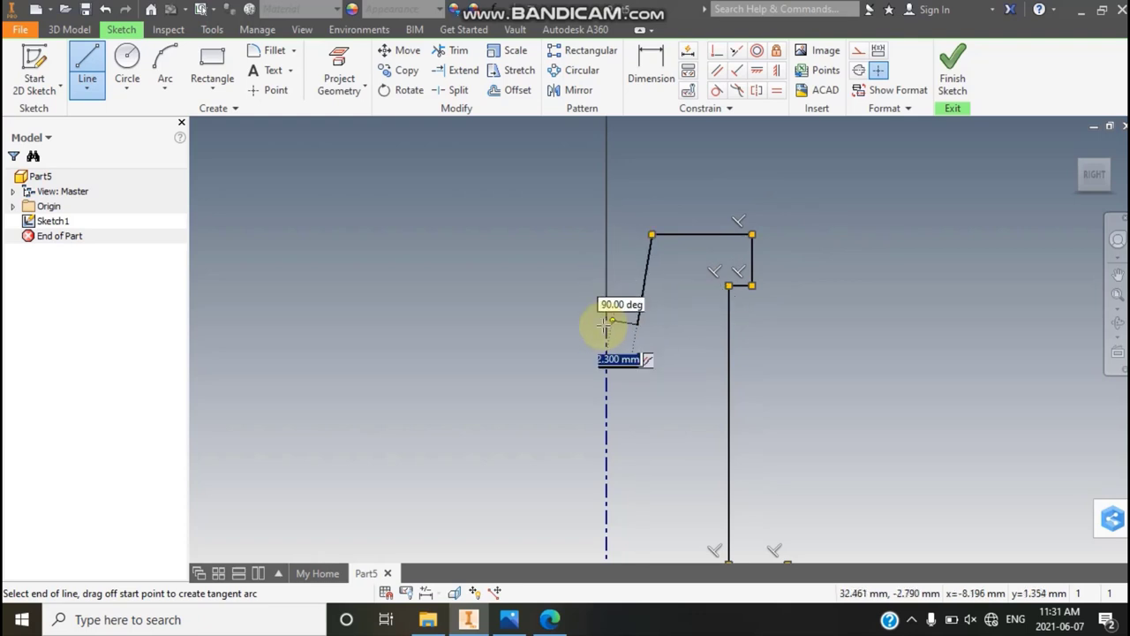
double_click(606, 324)
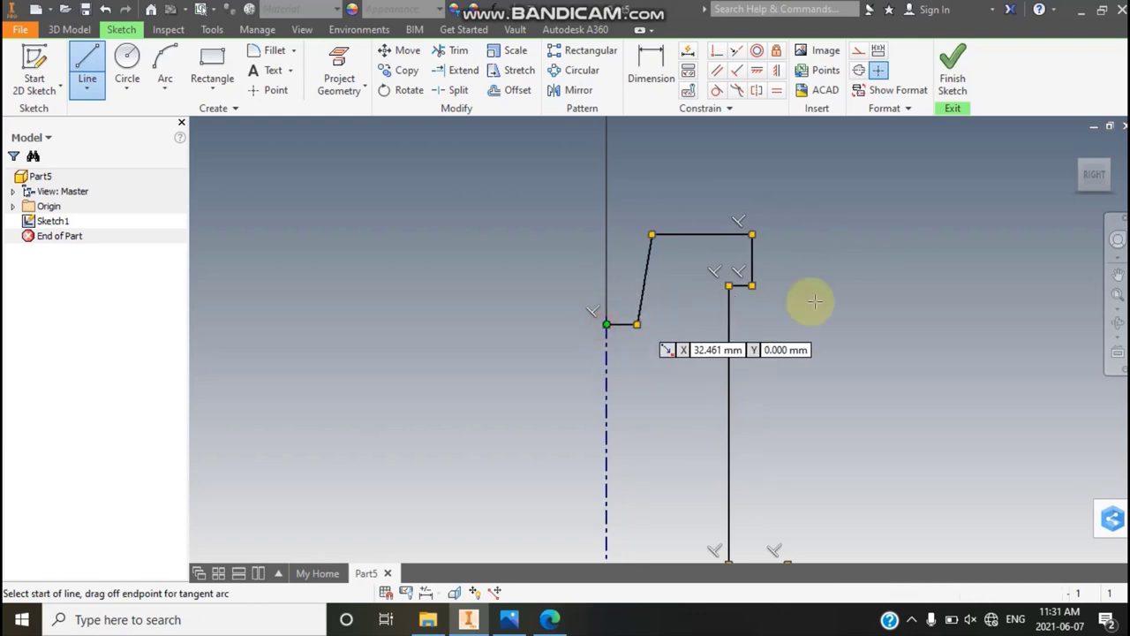
left_click(1114, 297)
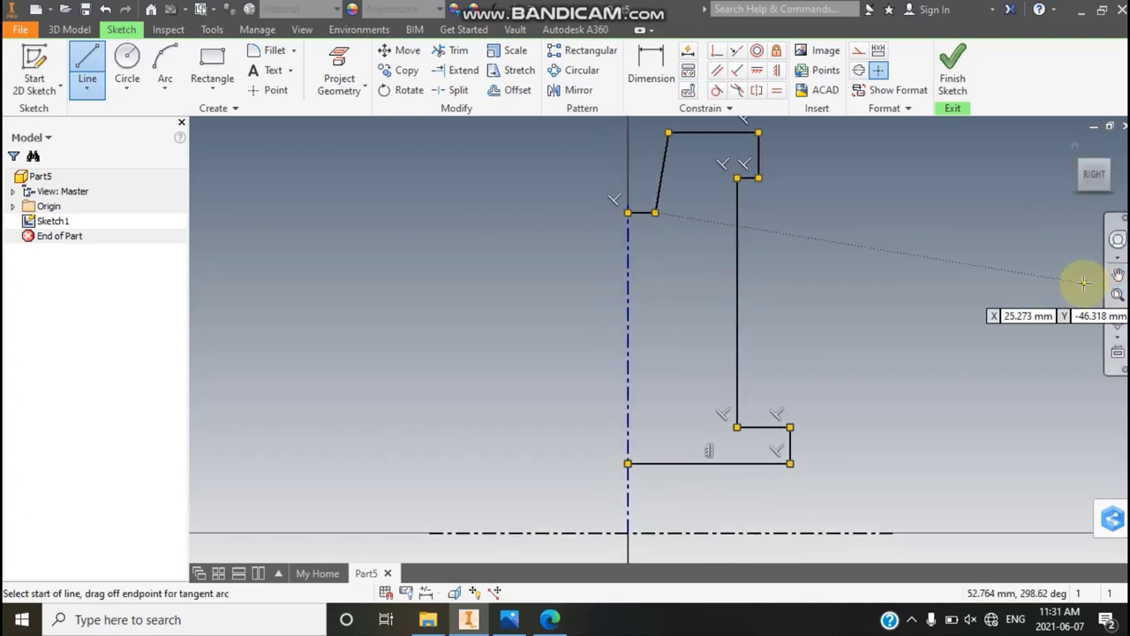
key("Escape")
scroll(751, 187, "up", 5)
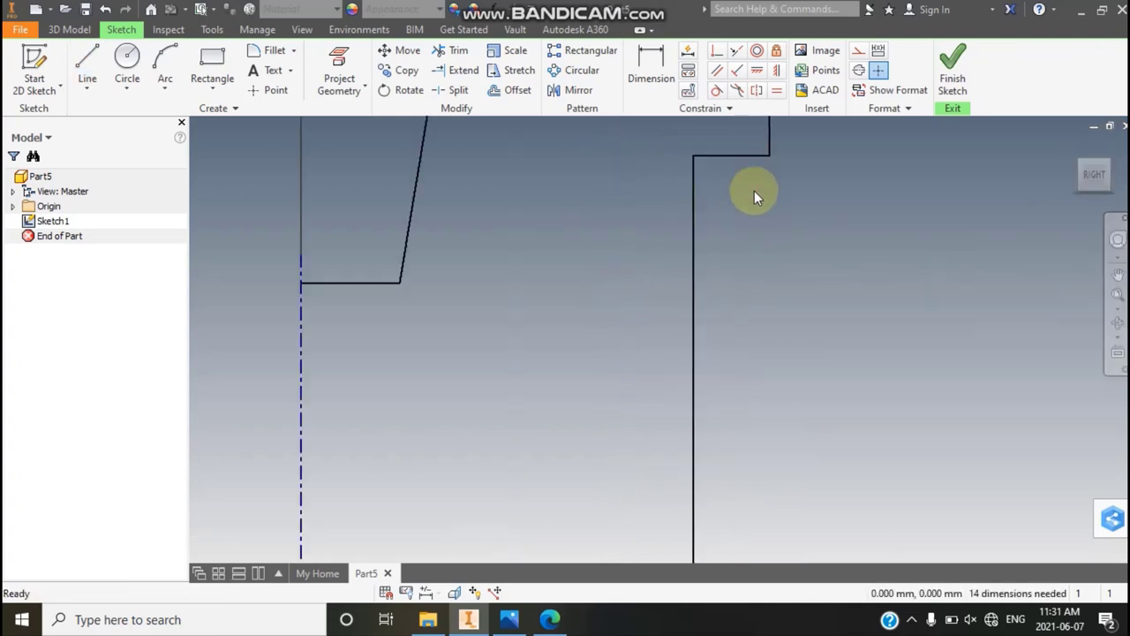
left_click(1117, 277)
Fillet the upper and lower inner corners of the web with 1 mm radius
left_click_drag(671, 259, 546, 340)
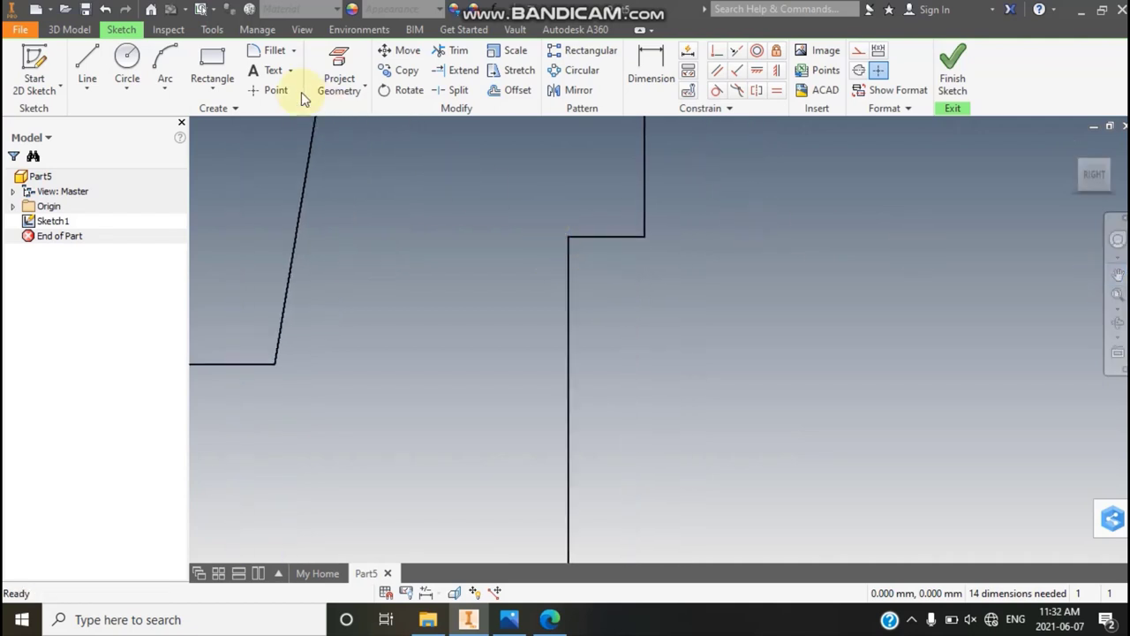
left_click(267, 51)
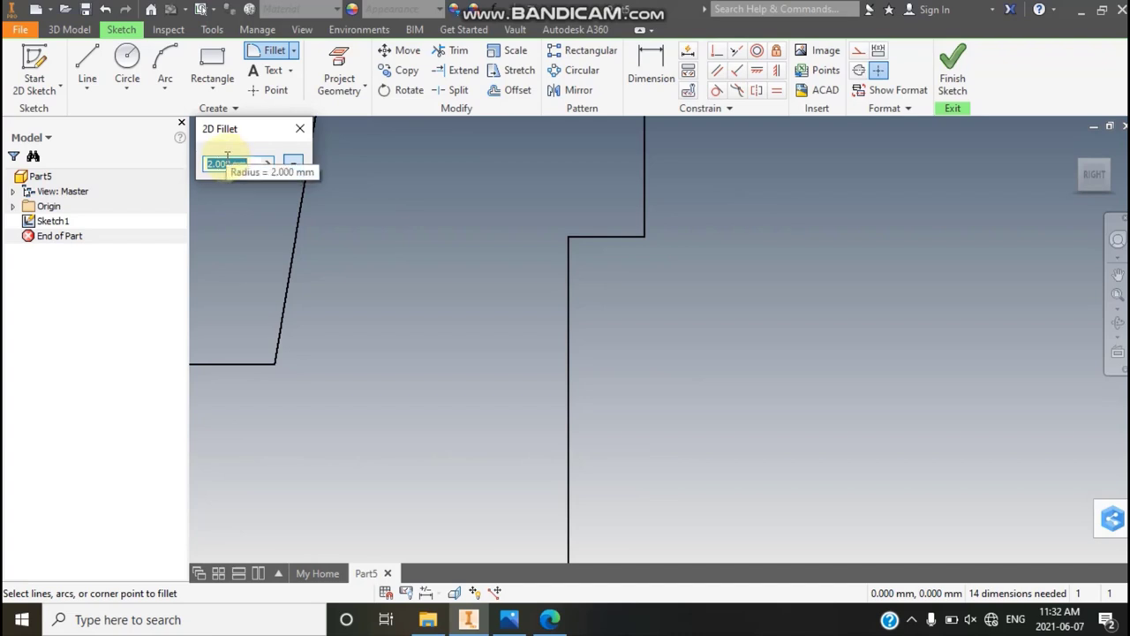
left_click(567, 283)
left_click(1117, 277)
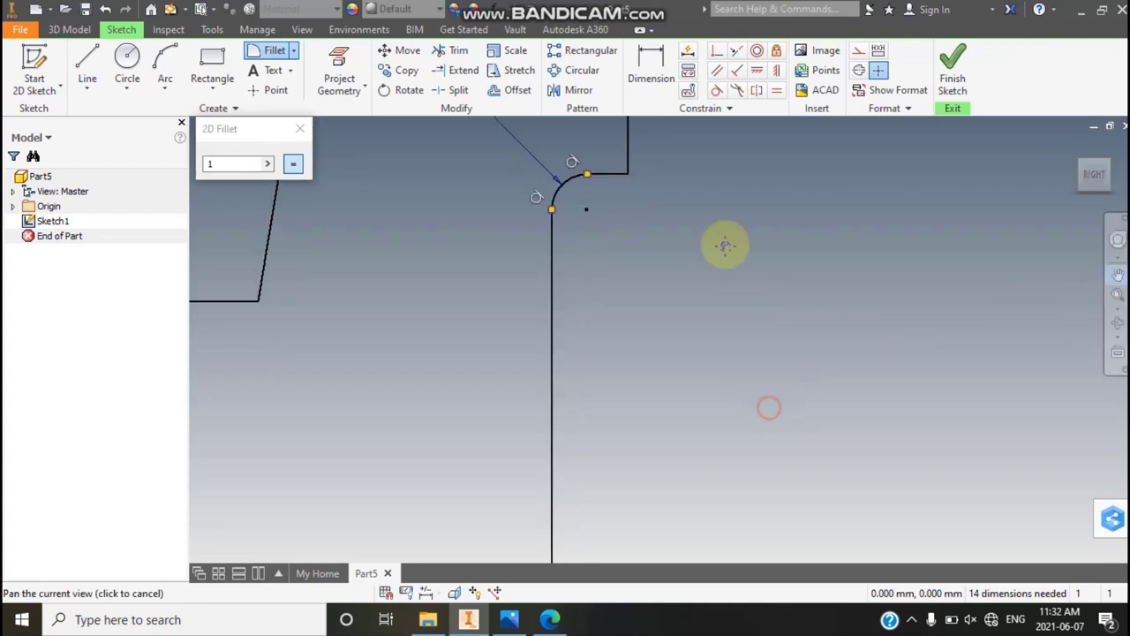
mouse_move(724, 245)
left_mouse_down()
mouse_move(655, 174)
mouse_move(655, 119)
left_mouse_up()
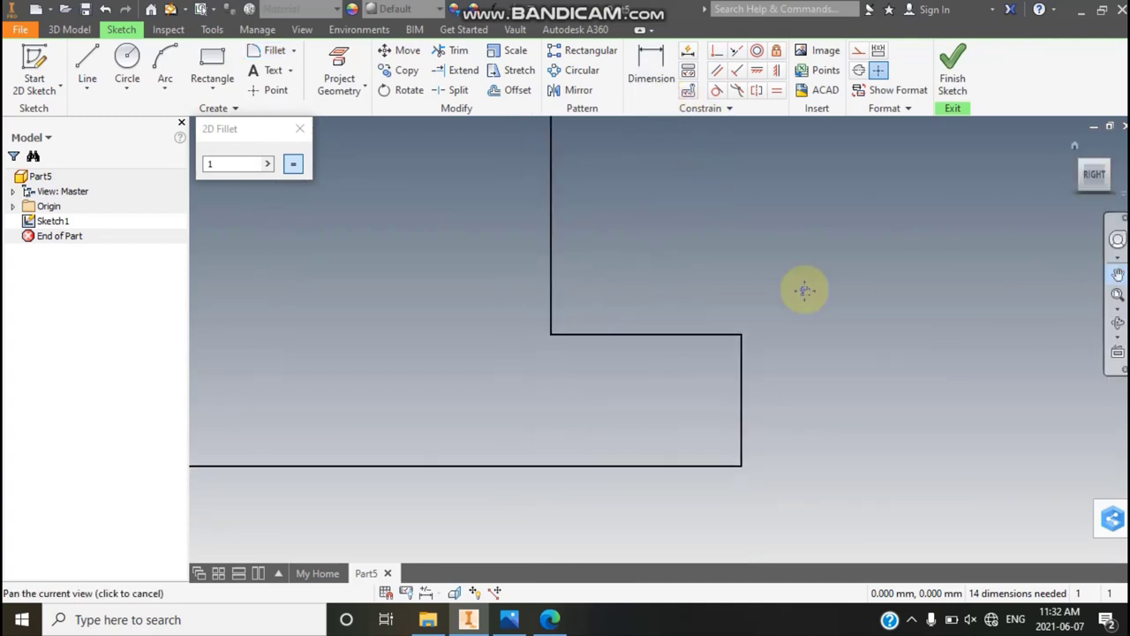
left_click(1117, 276)
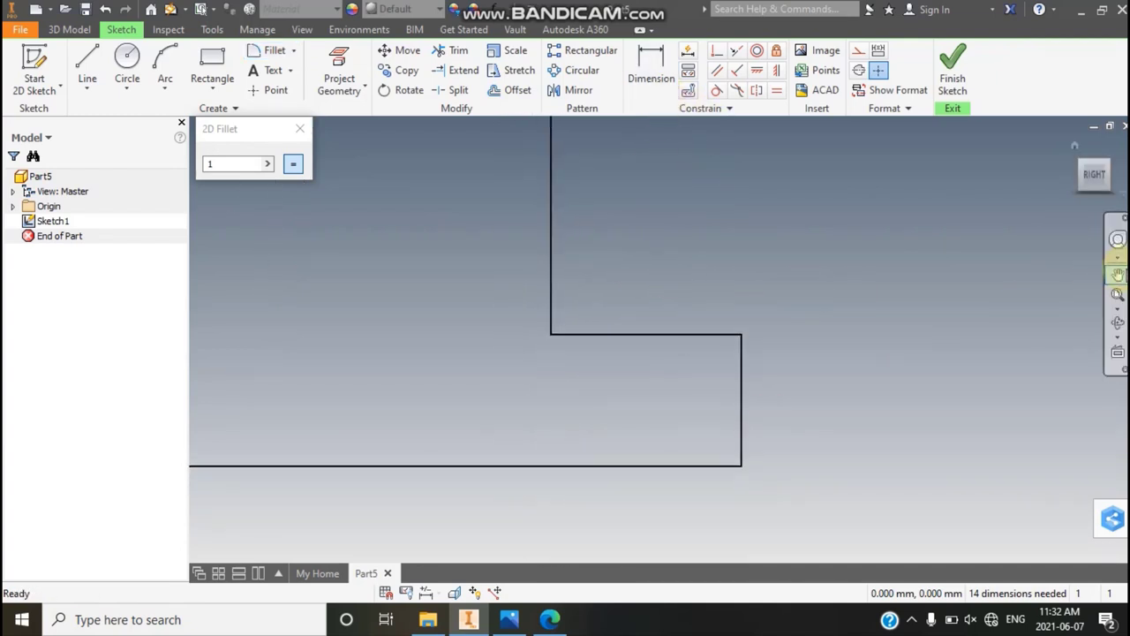
left_click(610, 334)
left_click(550, 284)
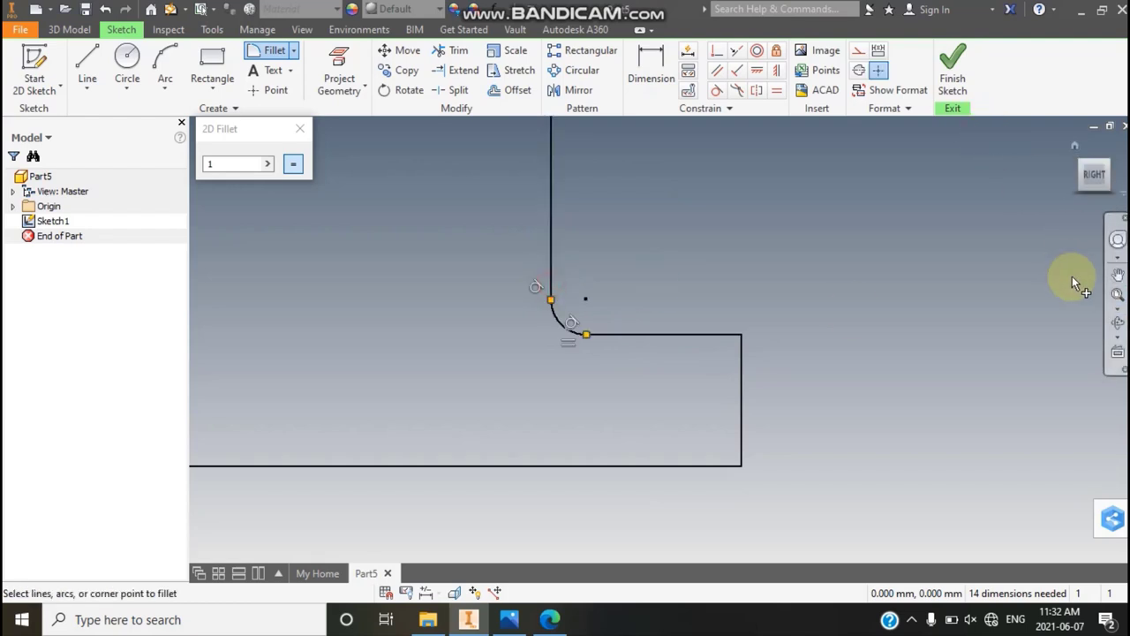
left_click(1116, 297)
scroll(797, 320, "down", 5)
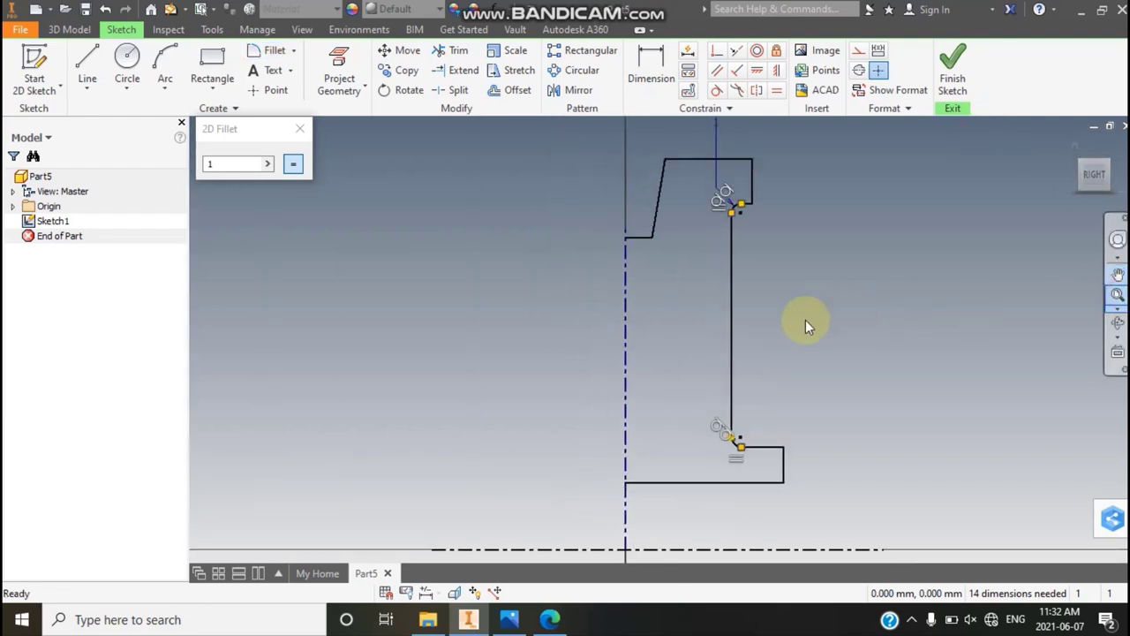
left_click(299, 129)
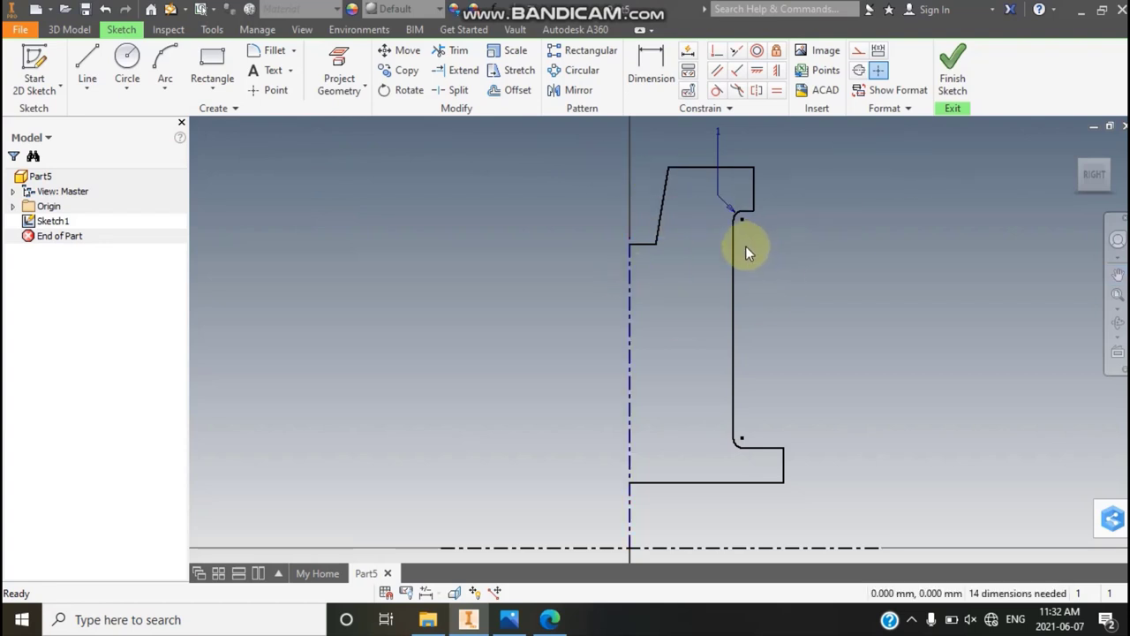
Mirror the whole half profile across the vertical centerline
left_click(569, 97)
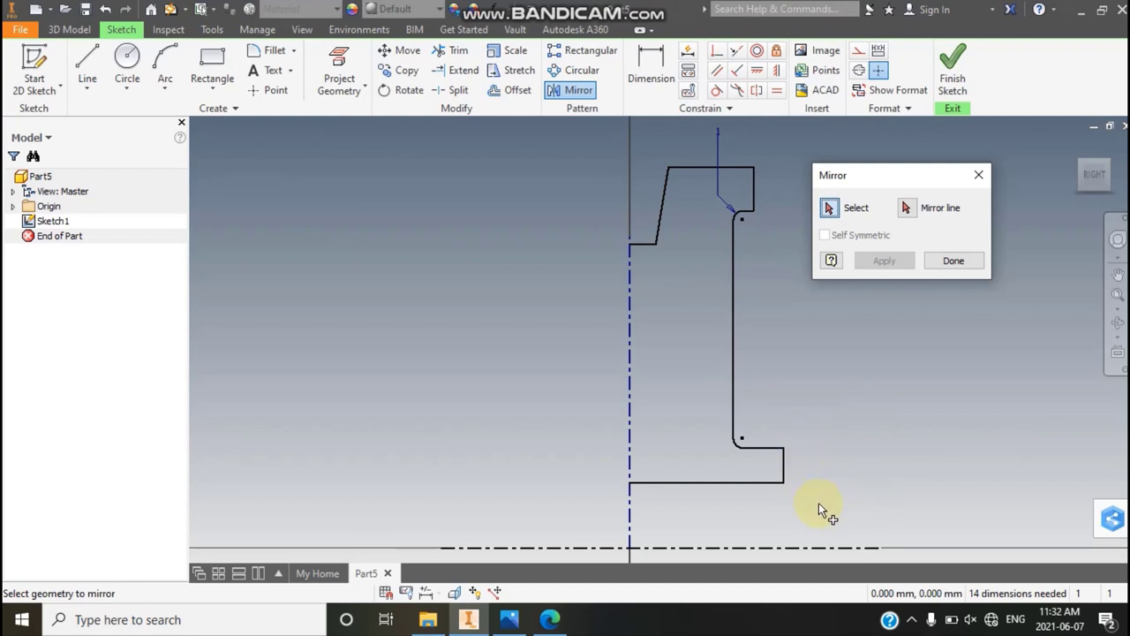
mouse_move(849, 502)
left_mouse_down()
mouse_move(646, 194)
mouse_move(648, 159)
left_mouse_up()
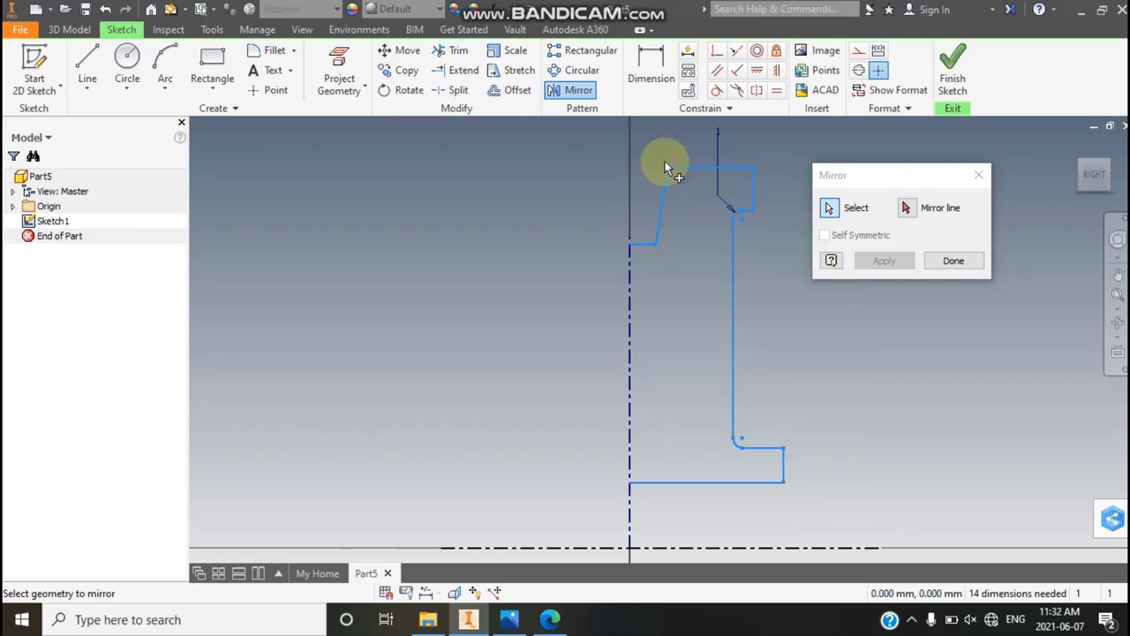
left_click(906, 210)
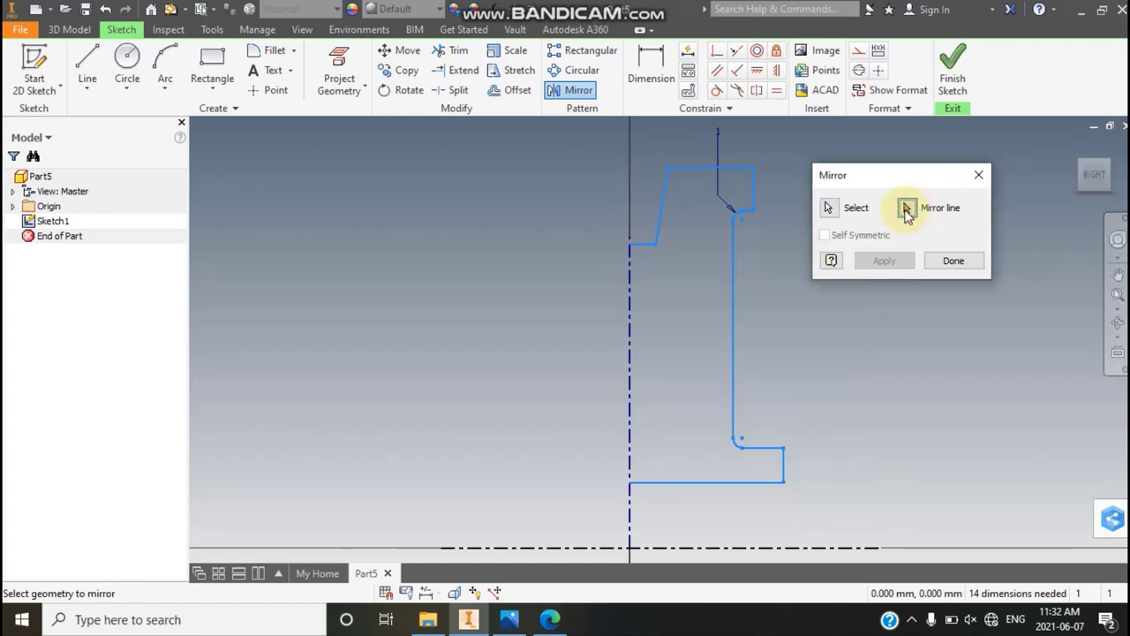
left_click(630, 347)
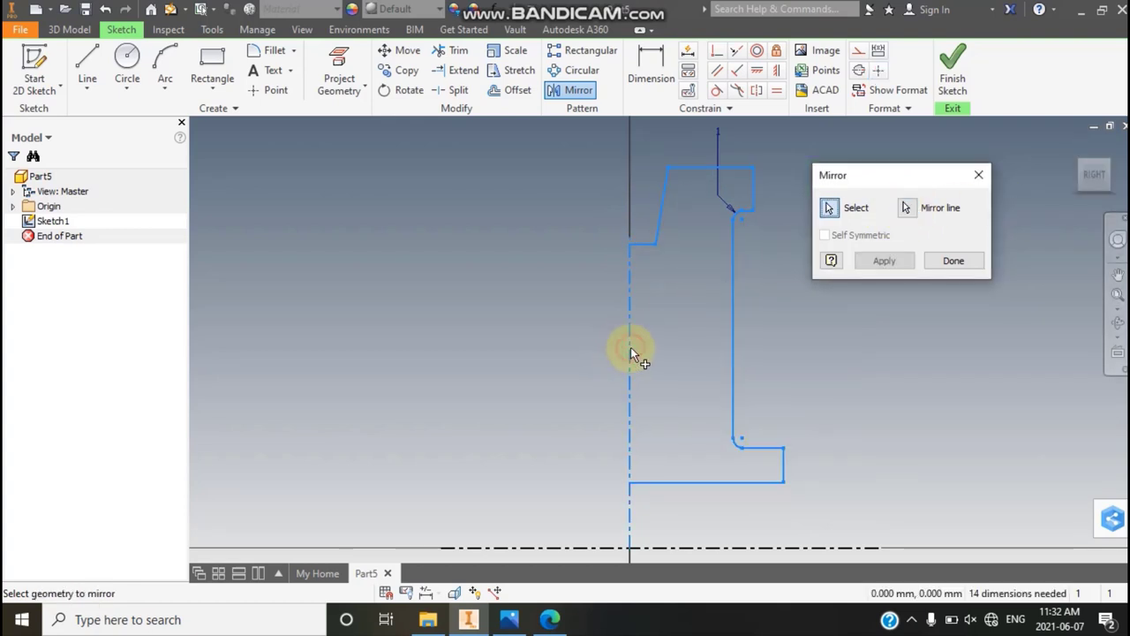
left_click(885, 260)
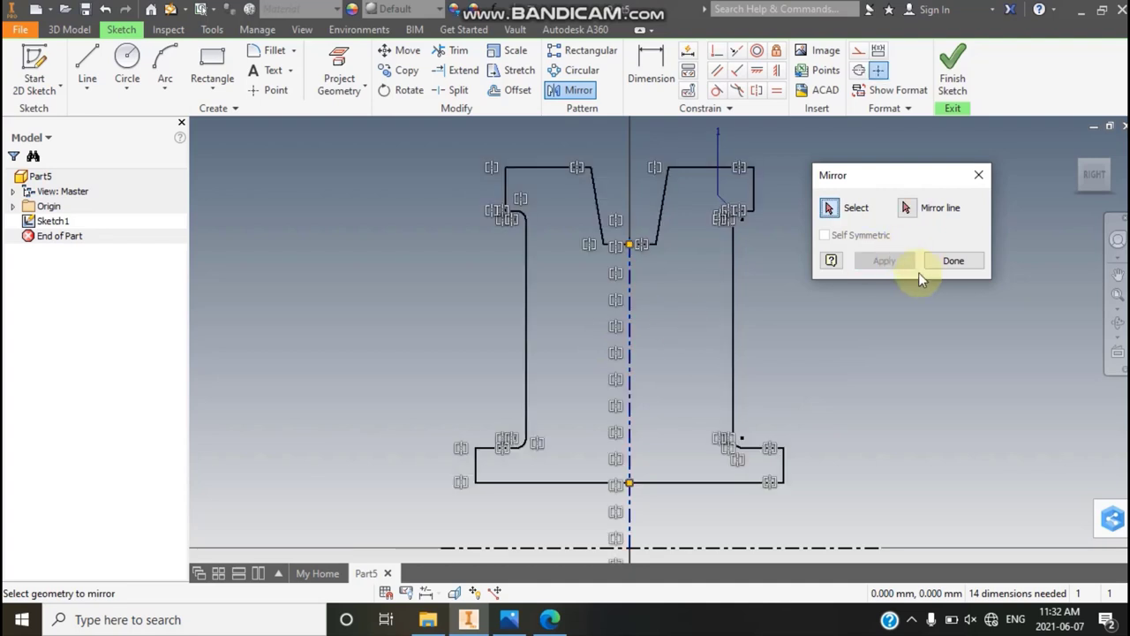
left_click(949, 261)
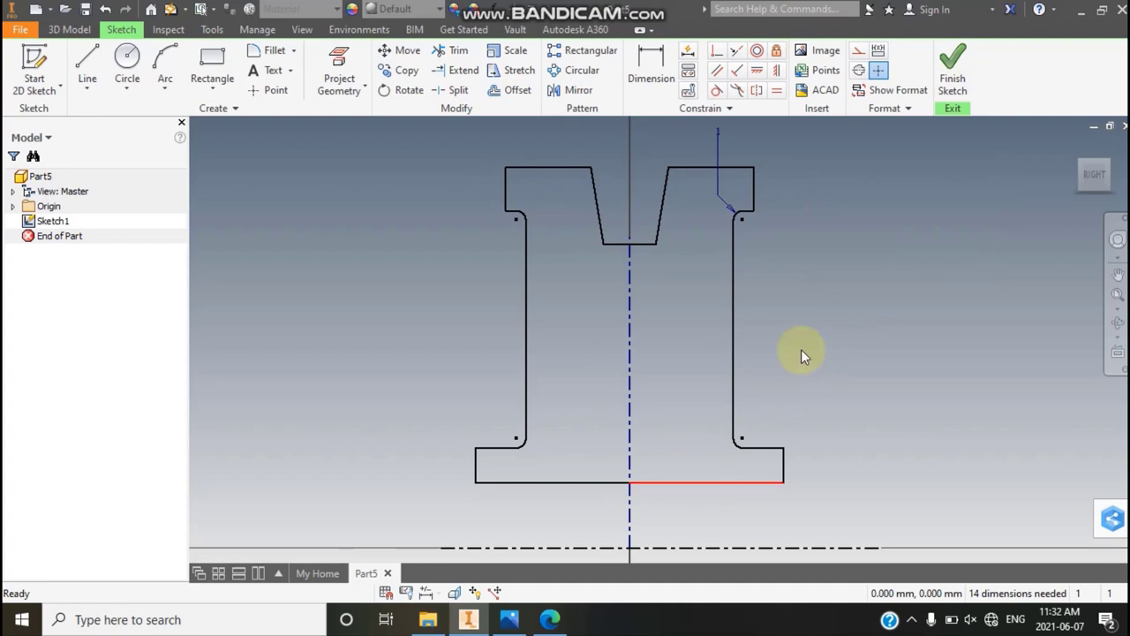
Check the reference drawing and dimension the base width to 31 mm
left_click(509, 619)
mouse_move(312, 48)
left_mouse_down()
mouse_move(307, 7)
mouse_move(308, 26)
left_mouse_up()
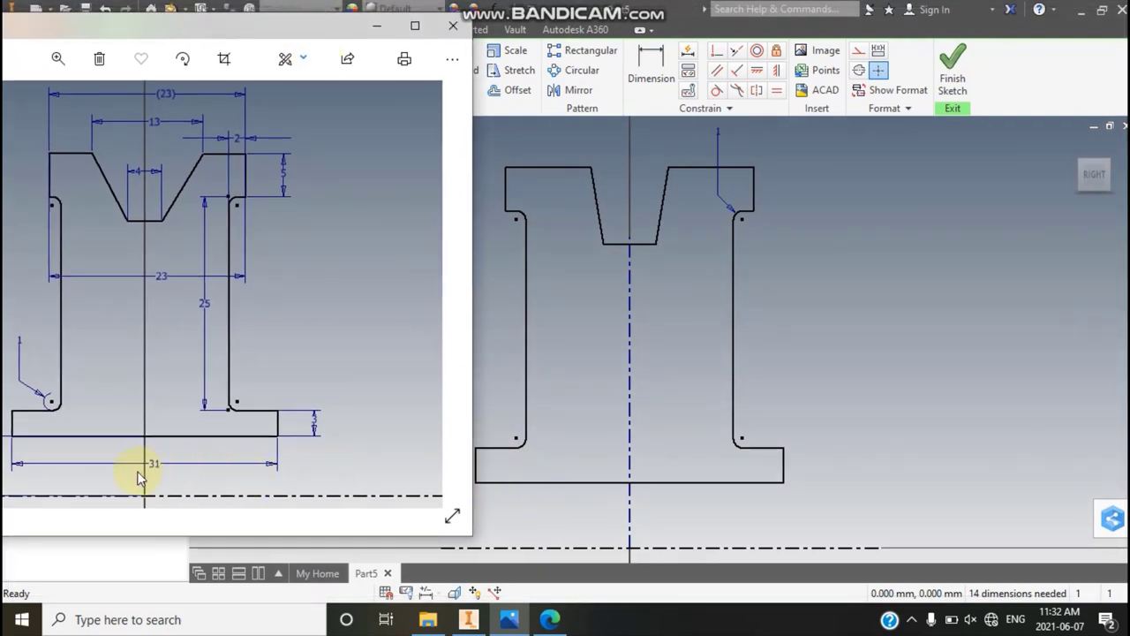
left_click(650, 67)
left_click(475, 466)
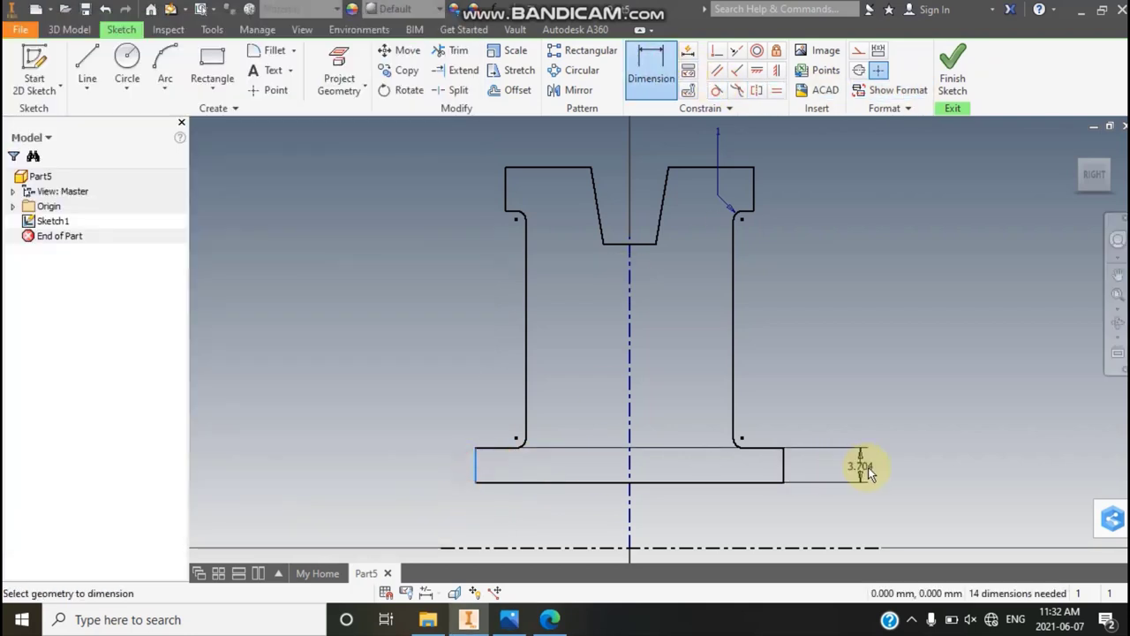
left_click(783, 463)
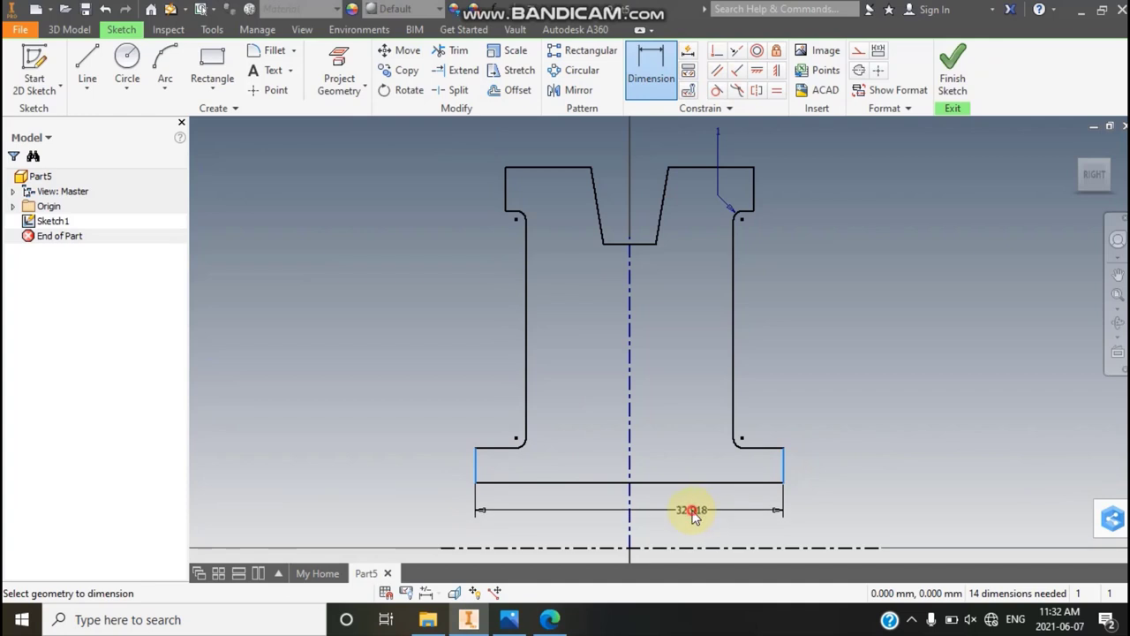
left_click(694, 513)
type("31")
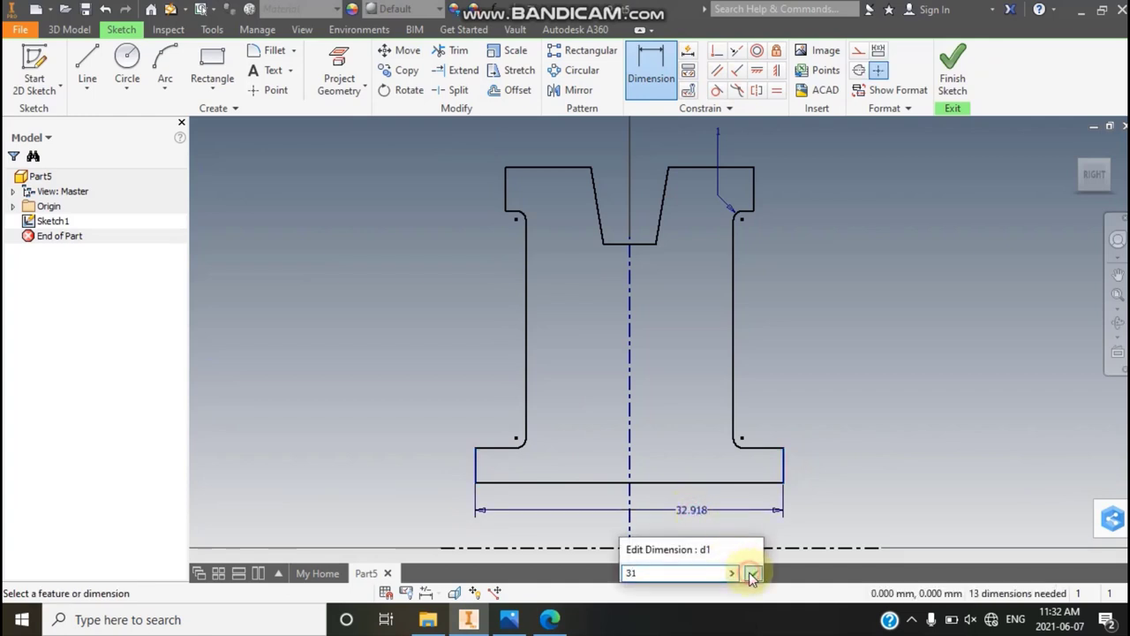
left_click(751, 573)
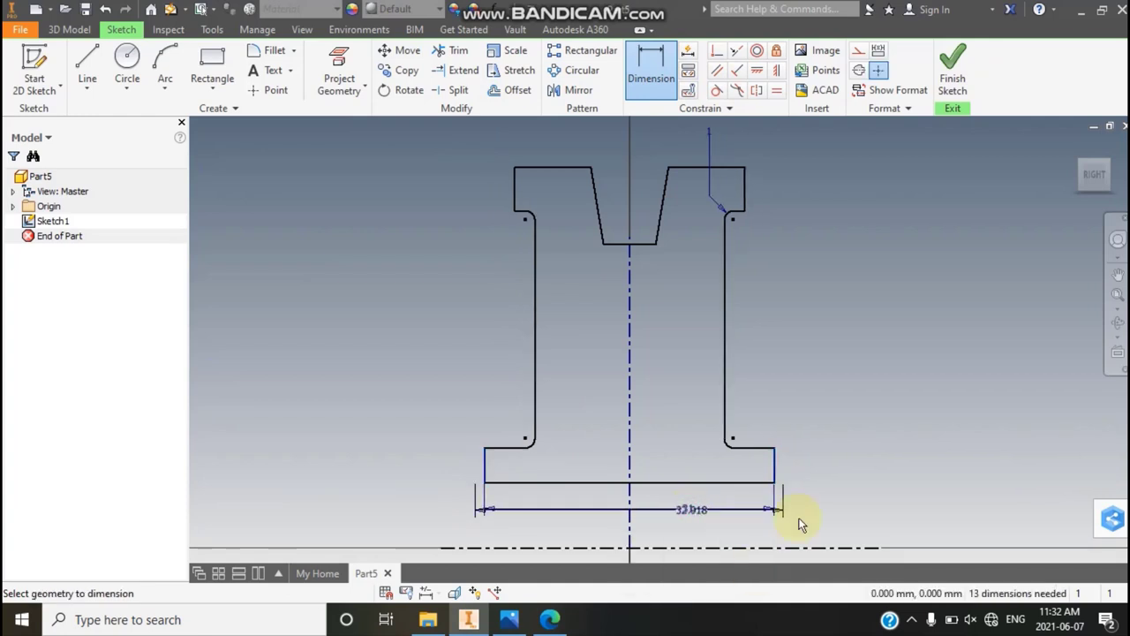
Dimension the base height to 3 mm and the web height to 25 mm
left_click(508, 619)
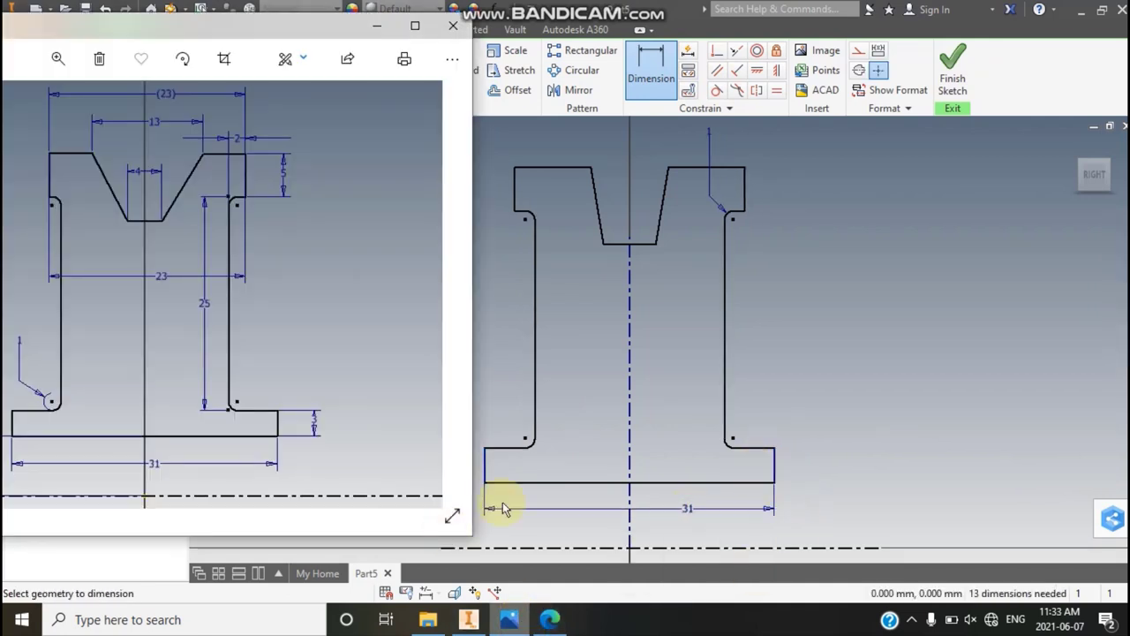
left_click(773, 463)
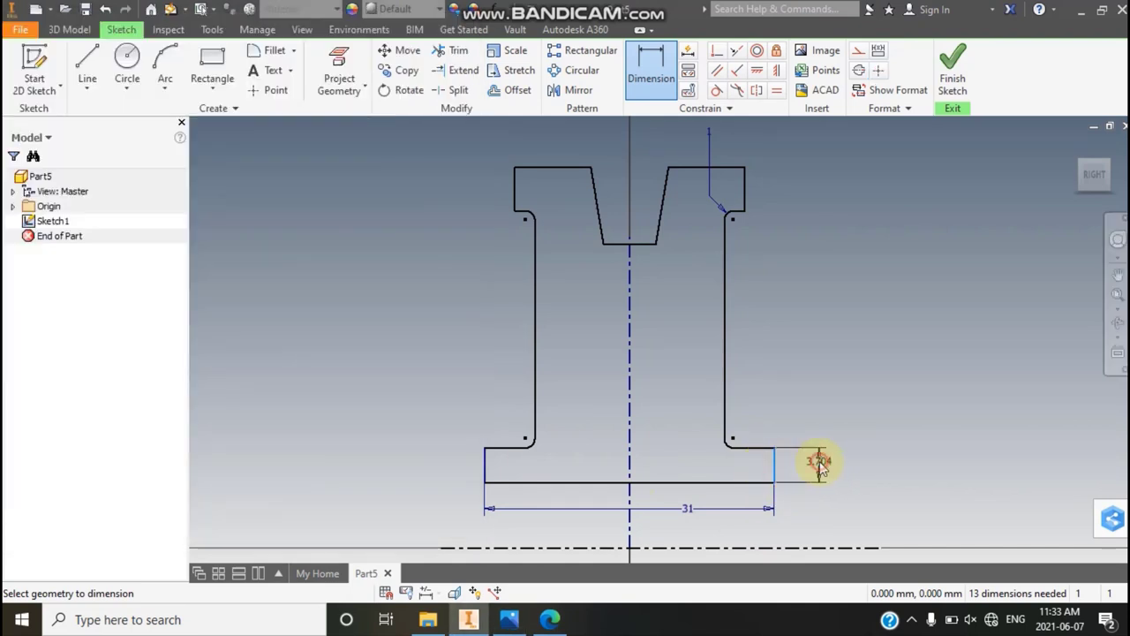
left_click(820, 461)
type("3")
left_click(879, 523)
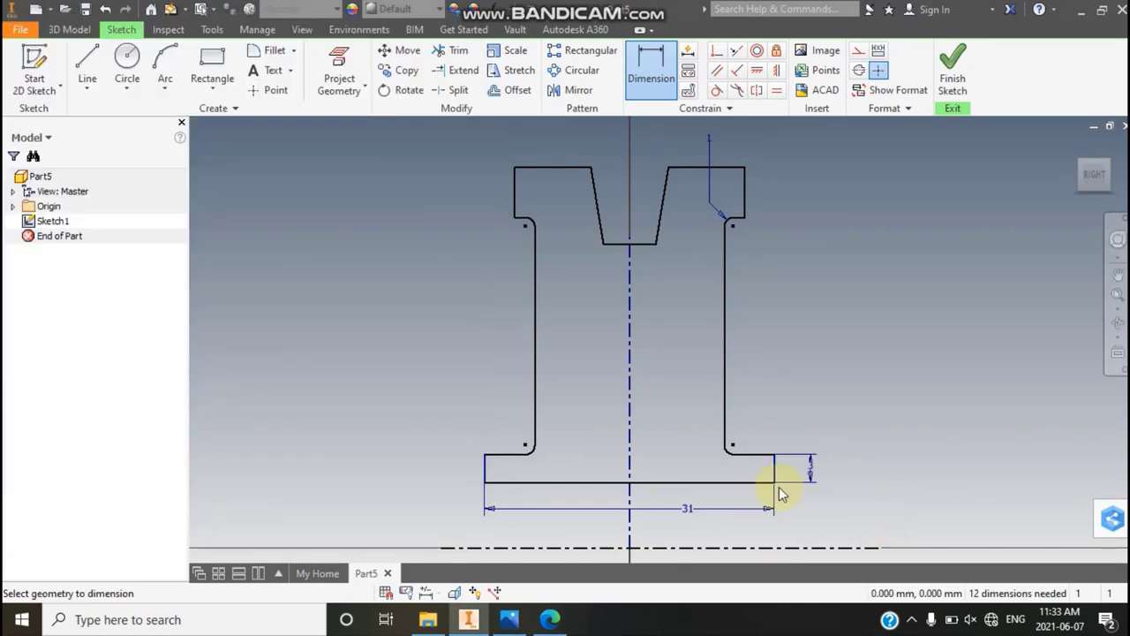
left_click(759, 456)
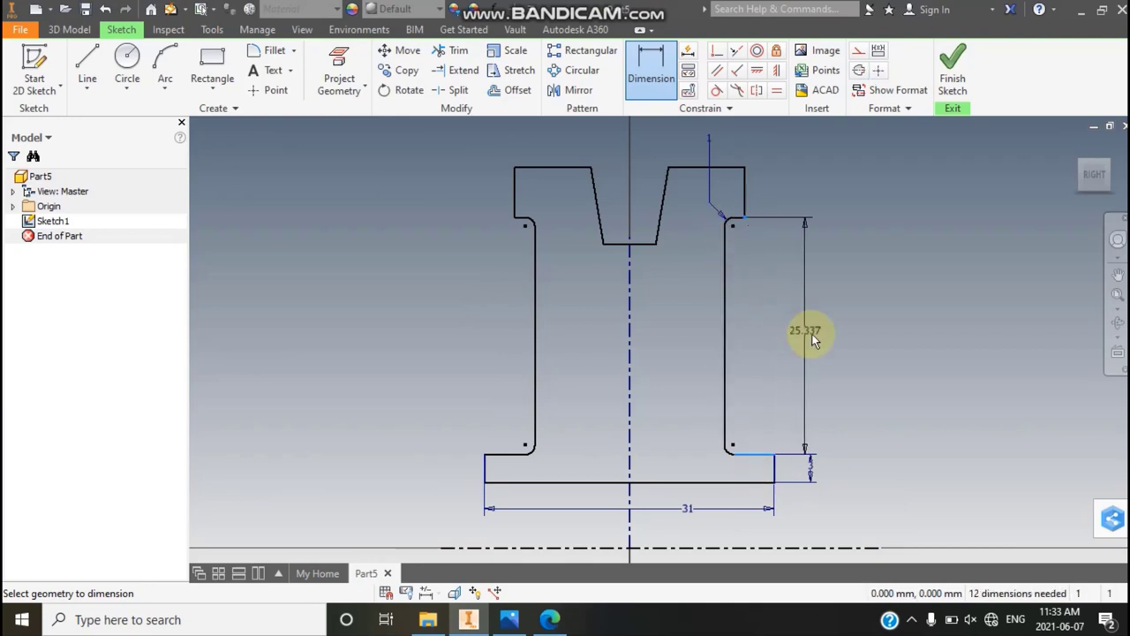
left_click(807, 341)
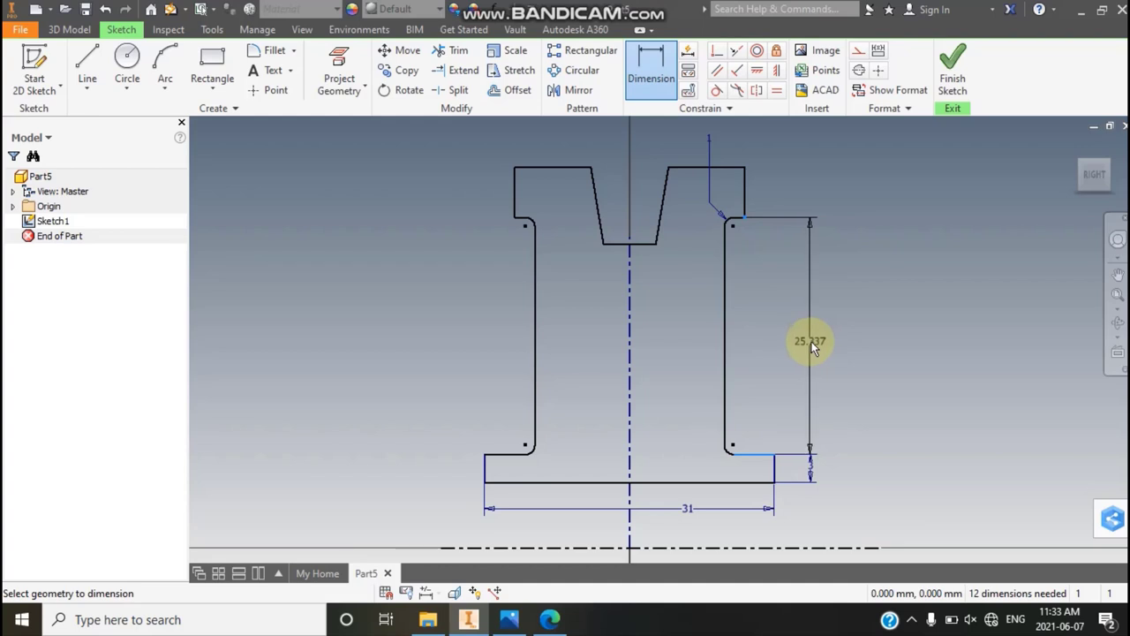
type("25")
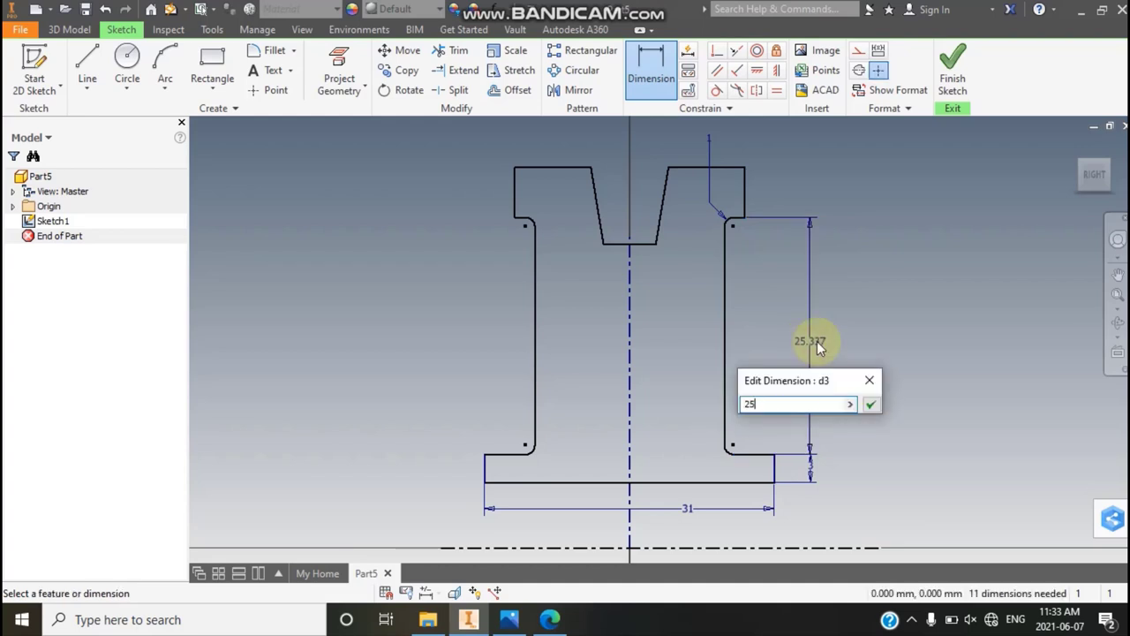
left_click(872, 404)
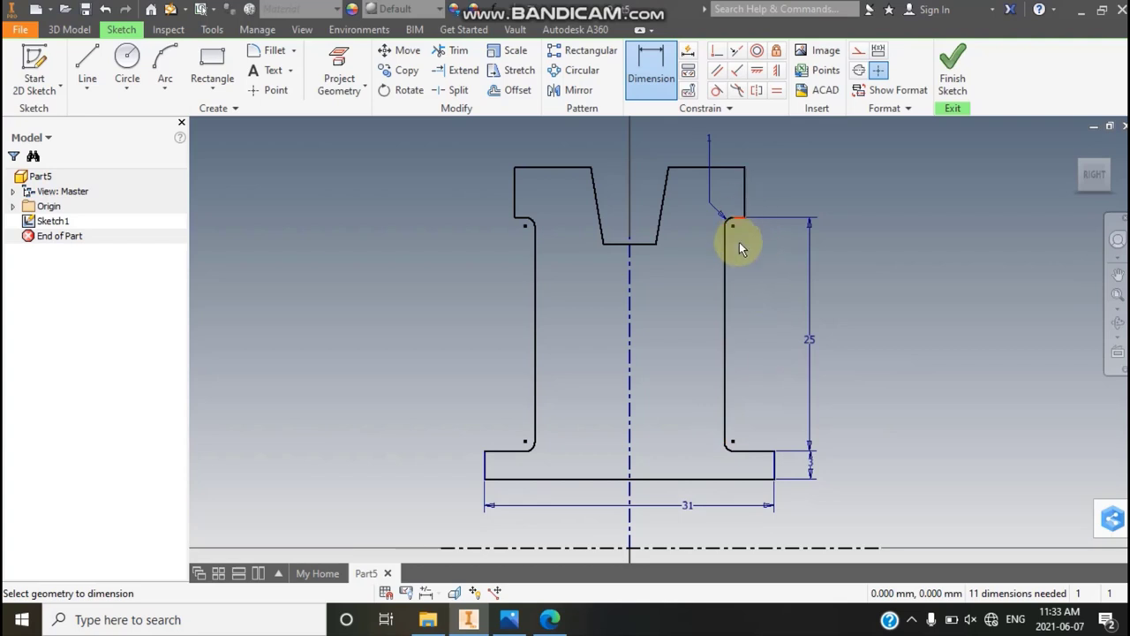
Dimension the flange overhang to 2 mm and the flange height to 5 mm
left_click(725, 263)
left_click(745, 205)
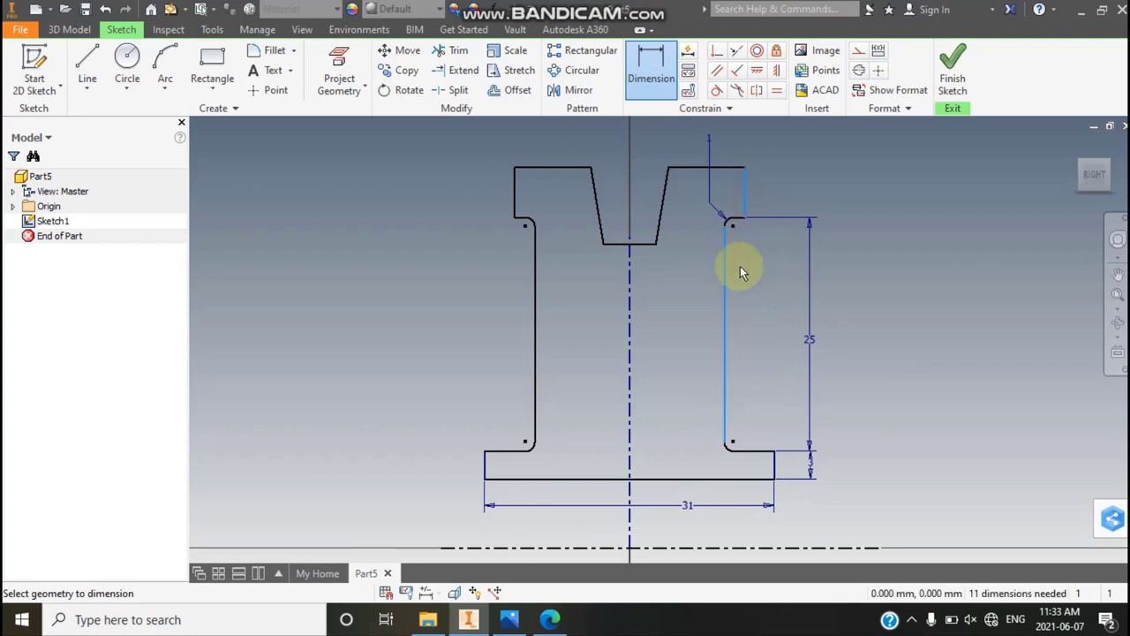
left_click(738, 273)
type("2")
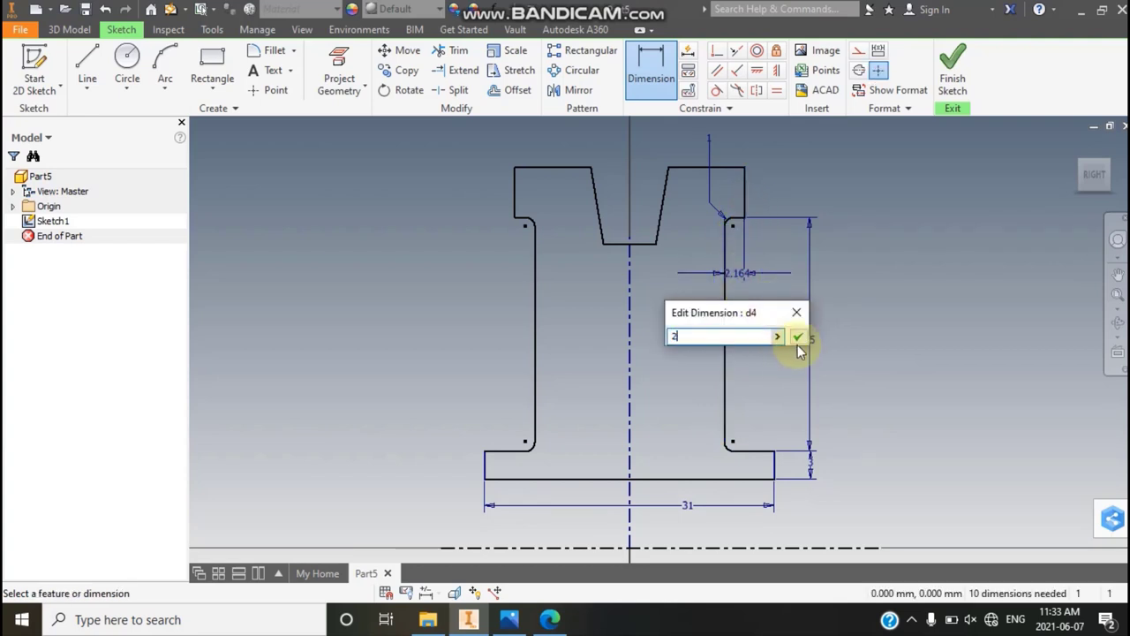
left_click(799, 336)
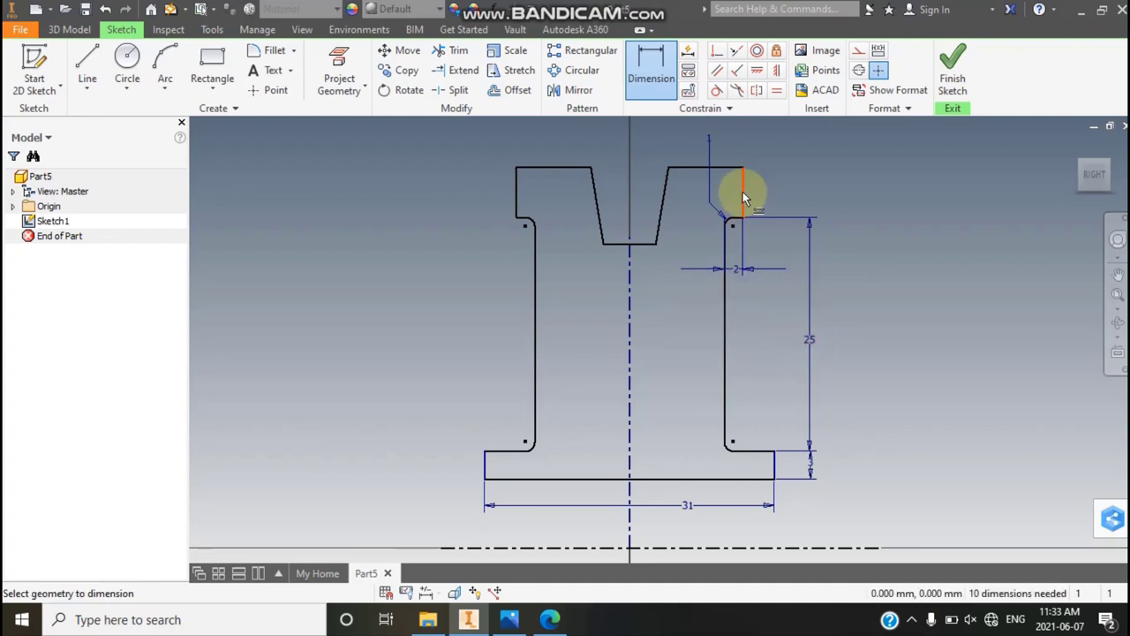
left_click(508, 619)
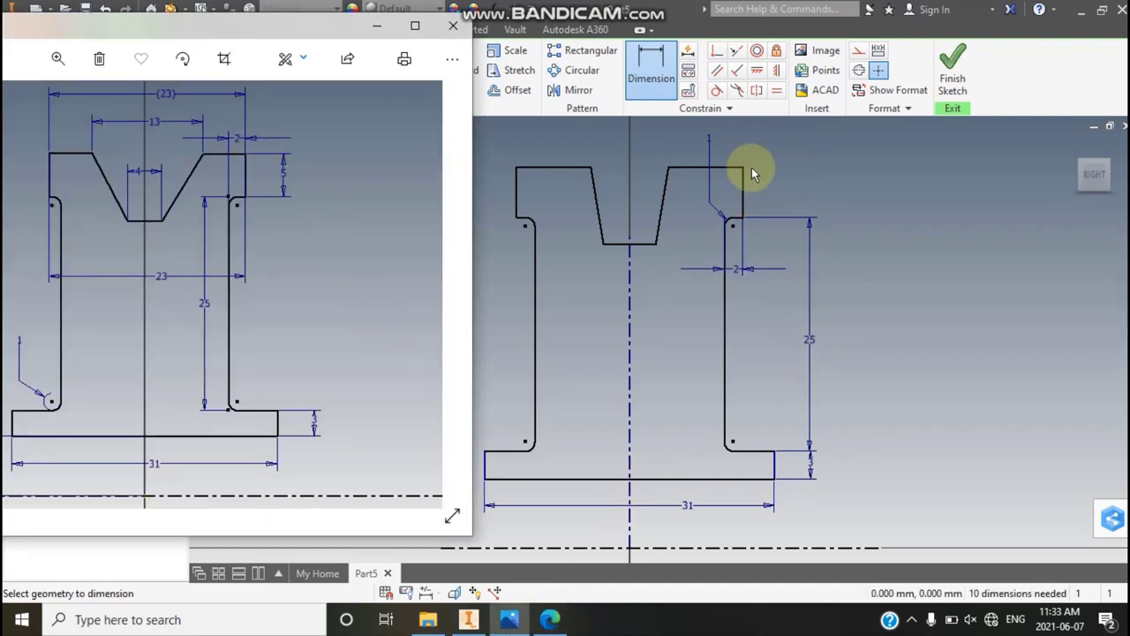
left_click(750, 196)
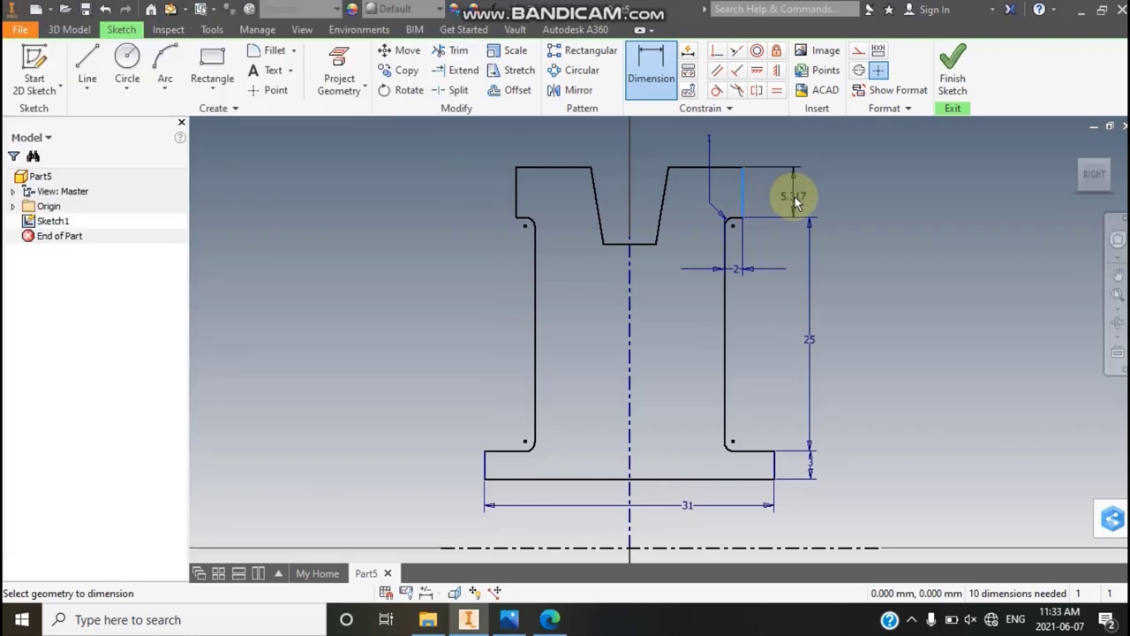
left_click(809, 197)
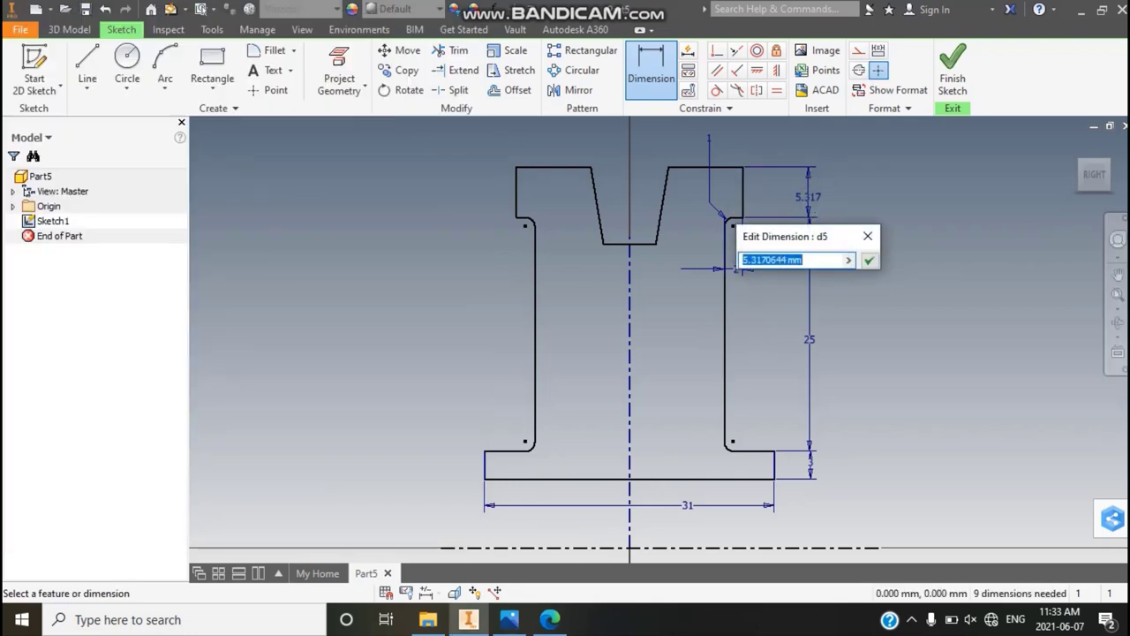
type("5")
left_click(867, 259)
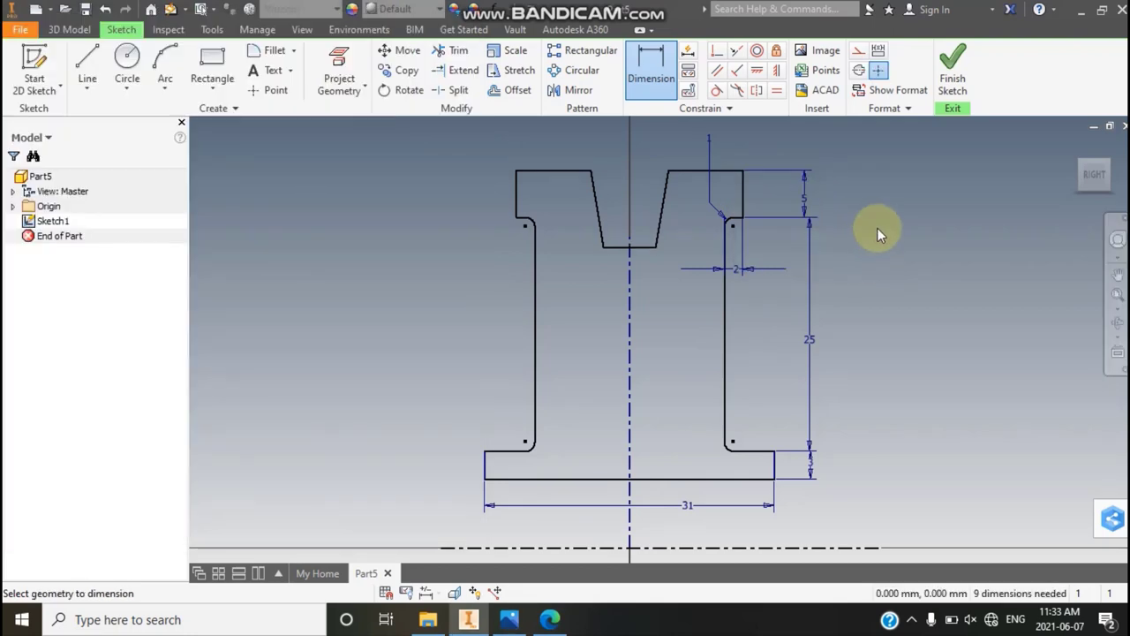
Set the groove depth to 8 mm and exit the Dimension tool
left_click(596, 212)
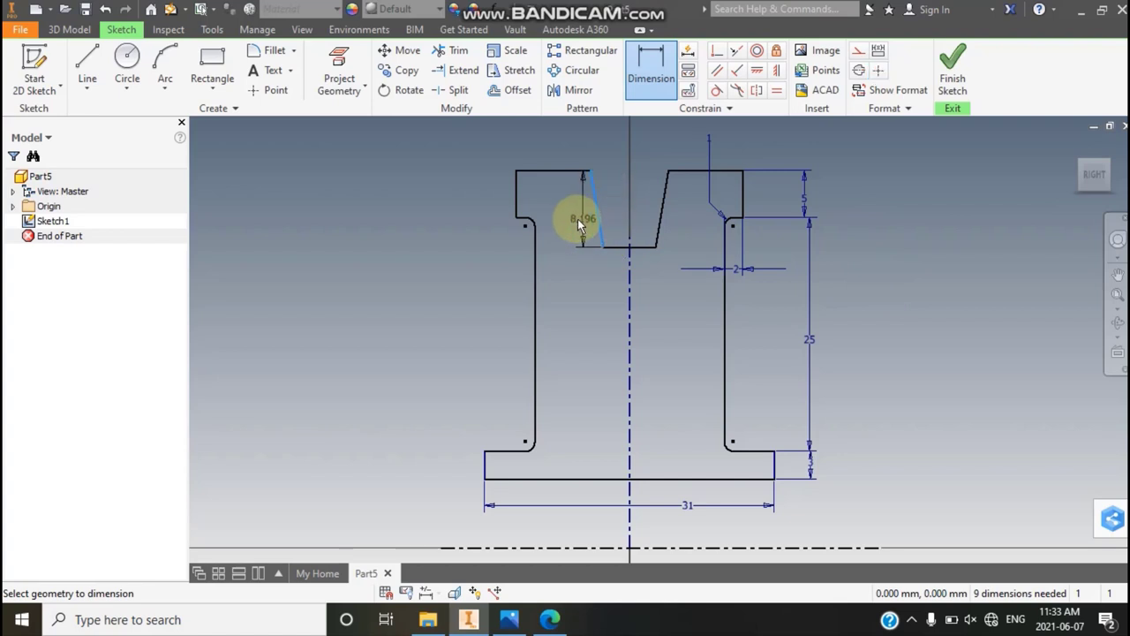
left_click(578, 215)
type("8")
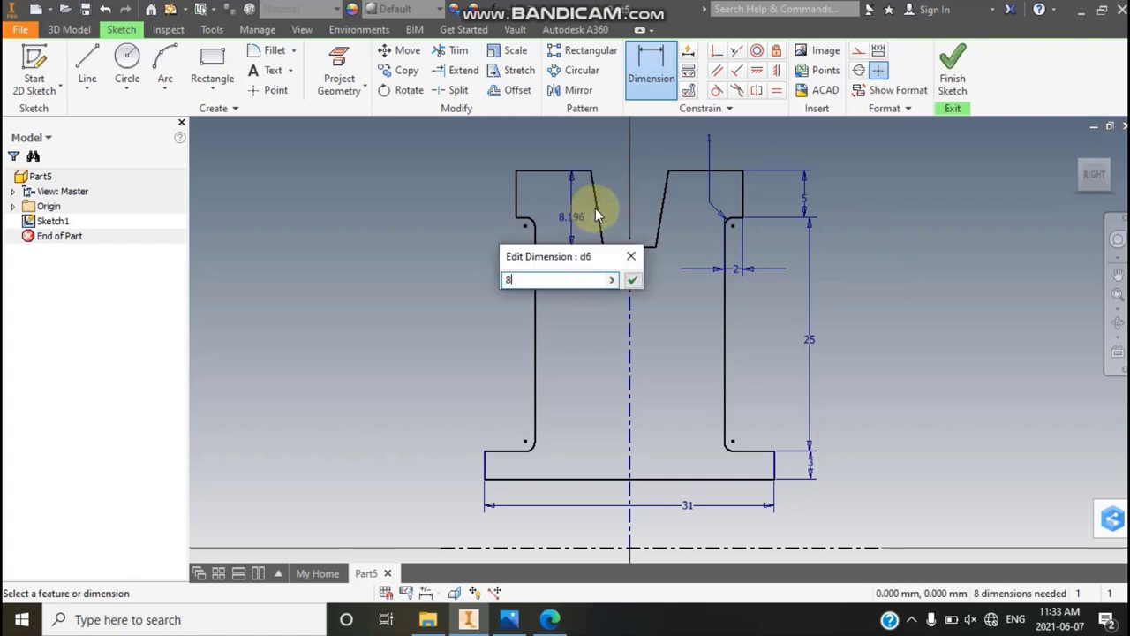
key("Return")
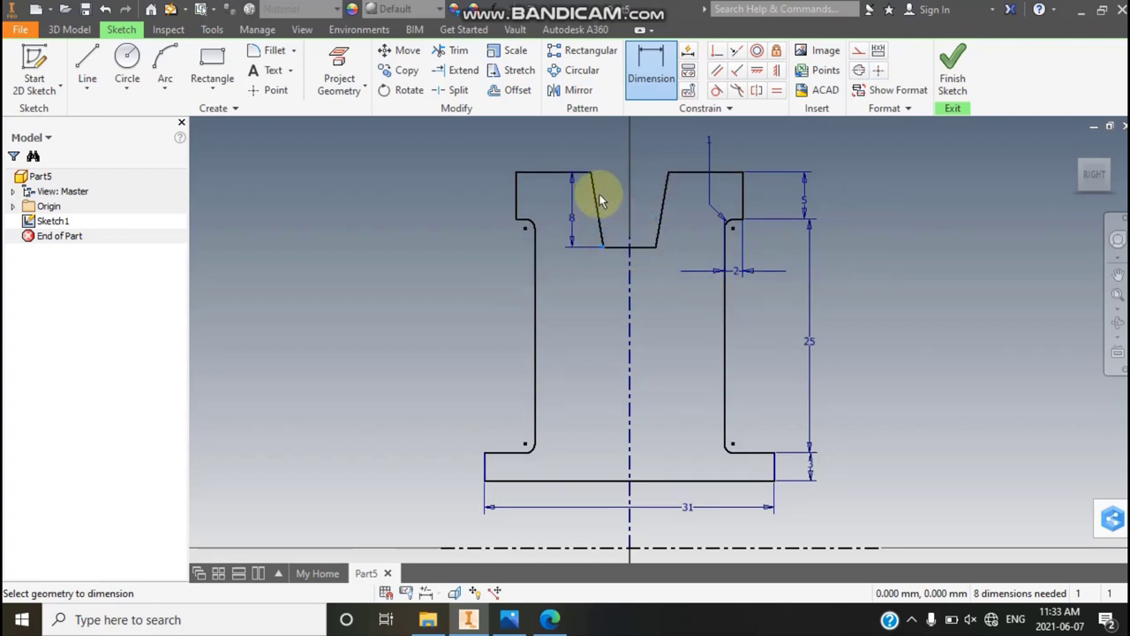
key("Escape")
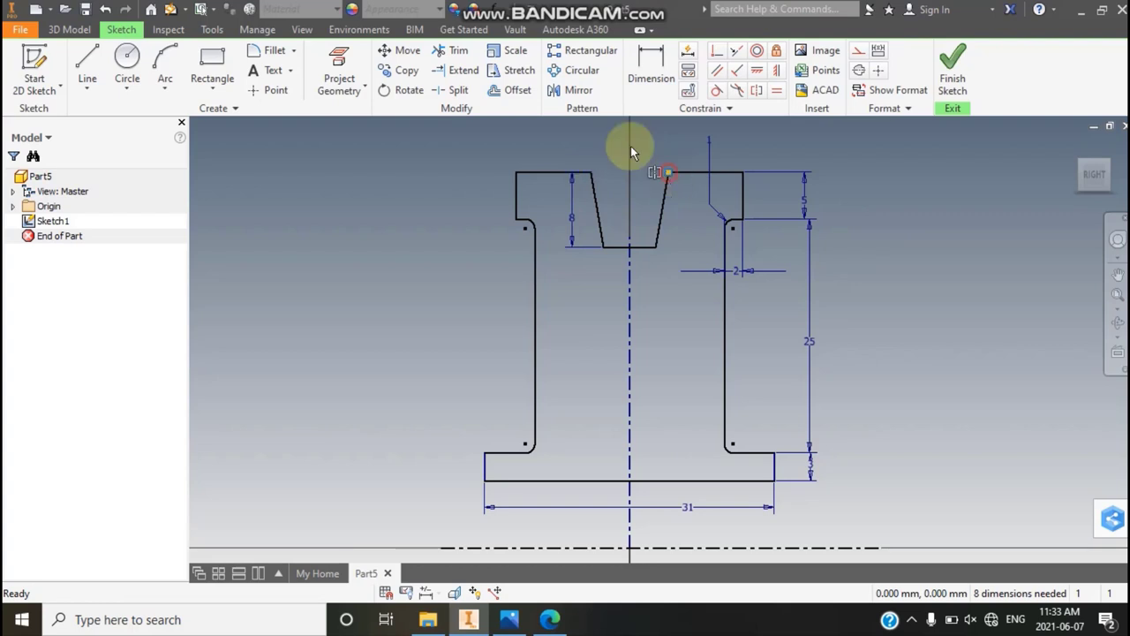
Dimension the groove opening at 13 and the profile's overall top width at 23
key("d")
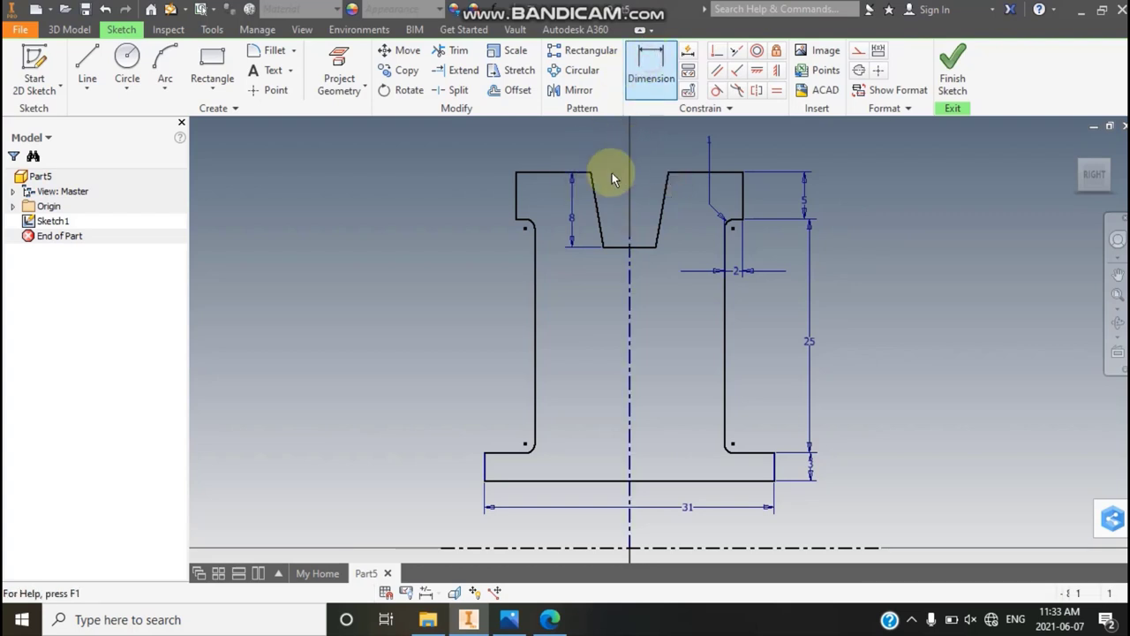
left_click(592, 173)
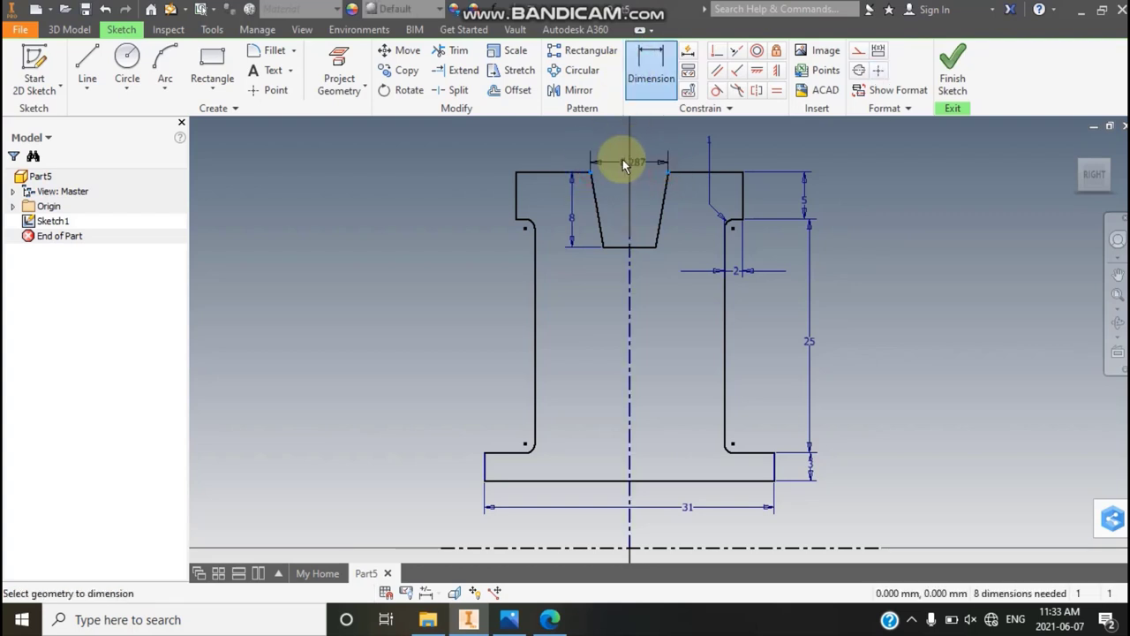
left_click(626, 154)
type("13")
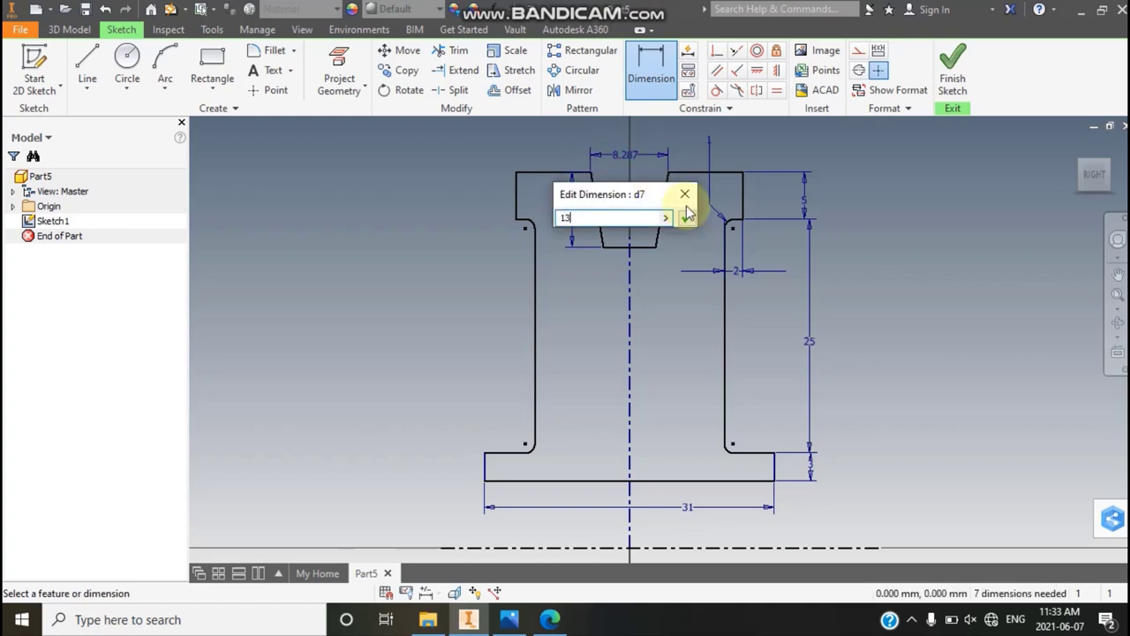
left_click(687, 218)
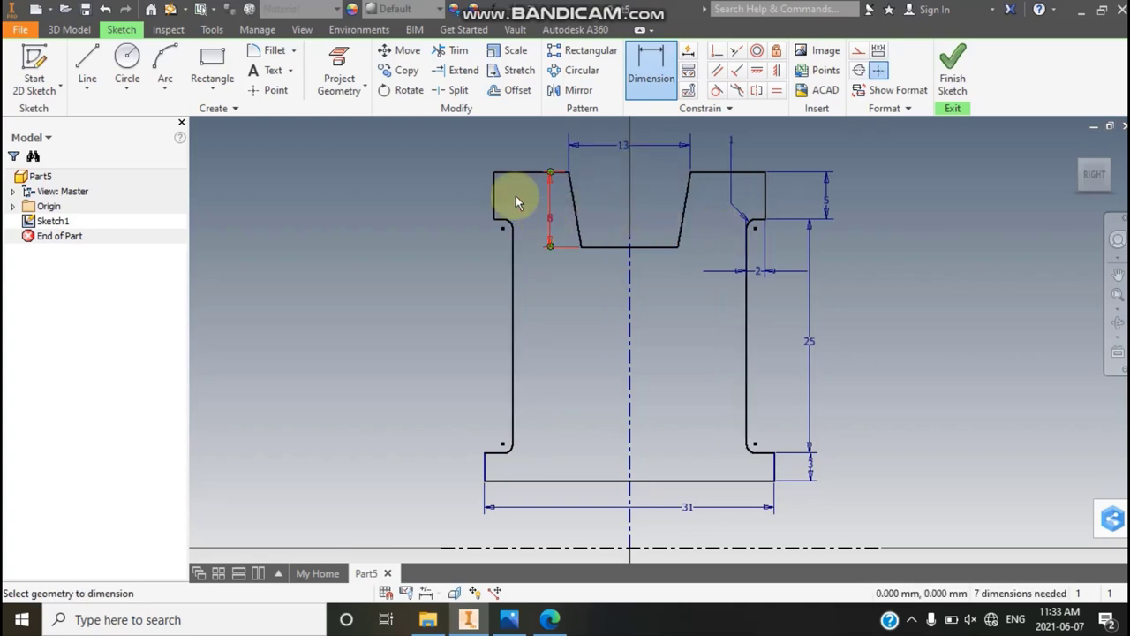
left_click(495, 172)
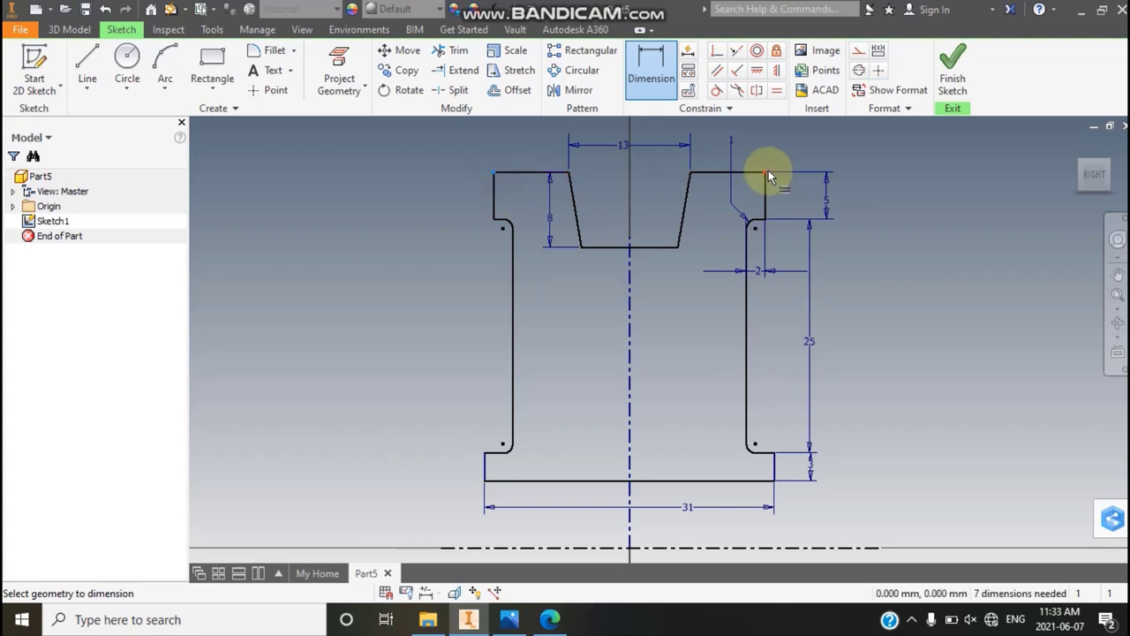
left_click(766, 172)
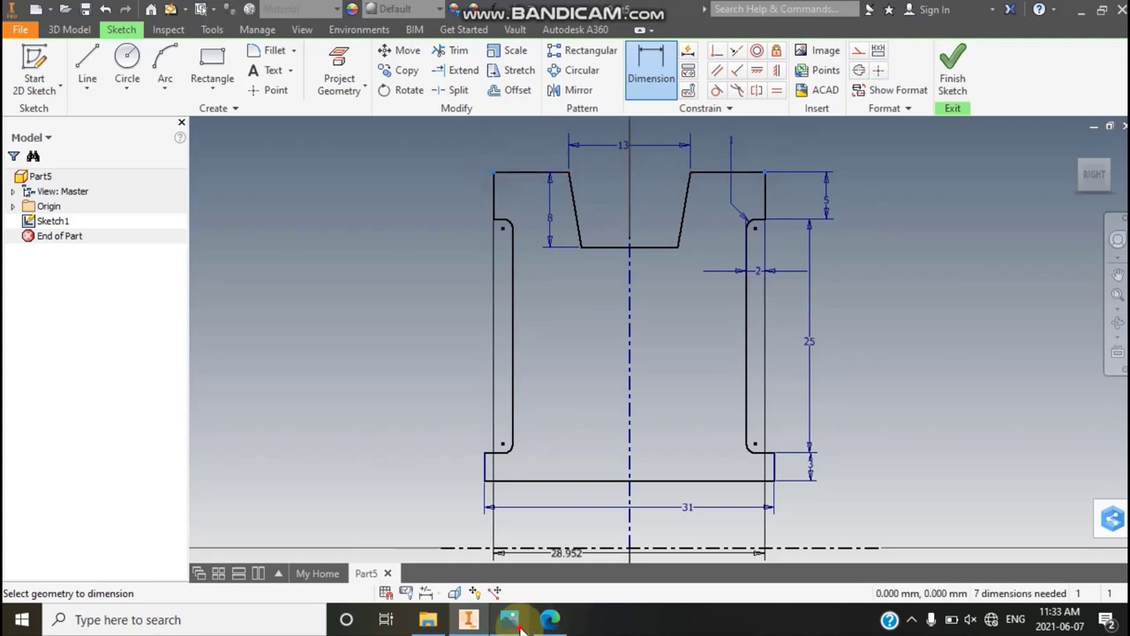
left_click(519, 625)
left_click(649, 160)
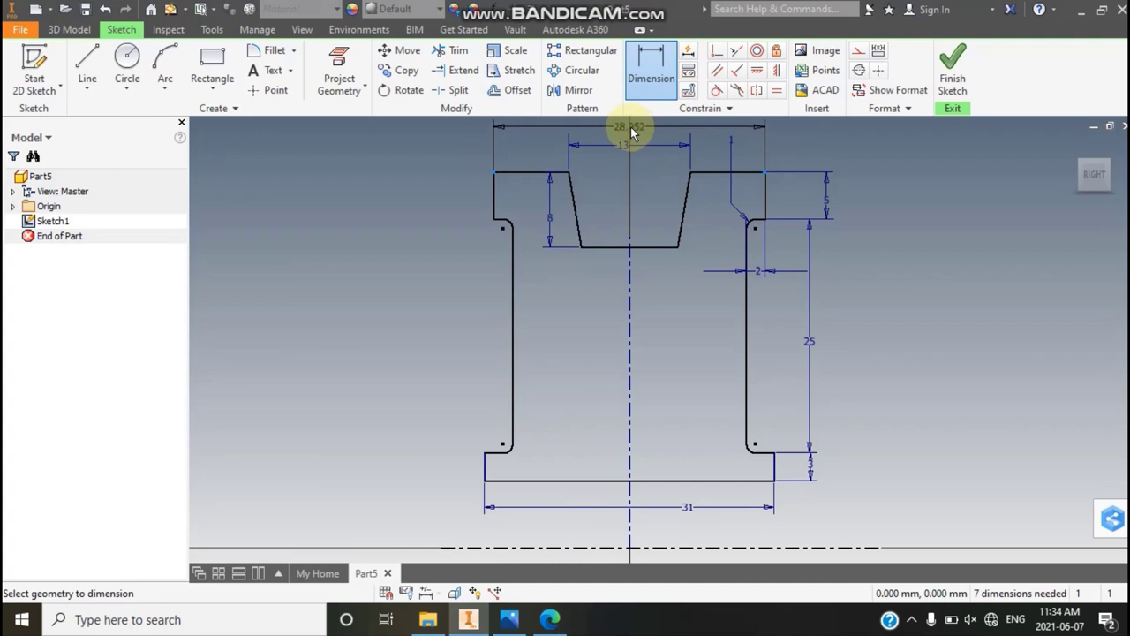
left_click(604, 124)
type("23")
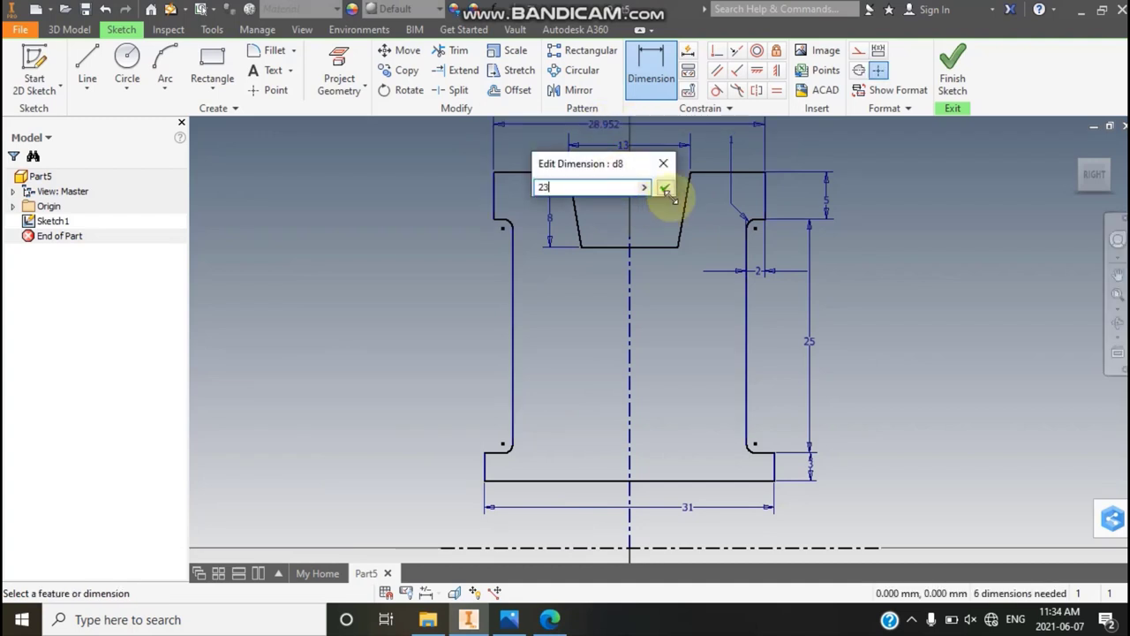
left_click(667, 189)
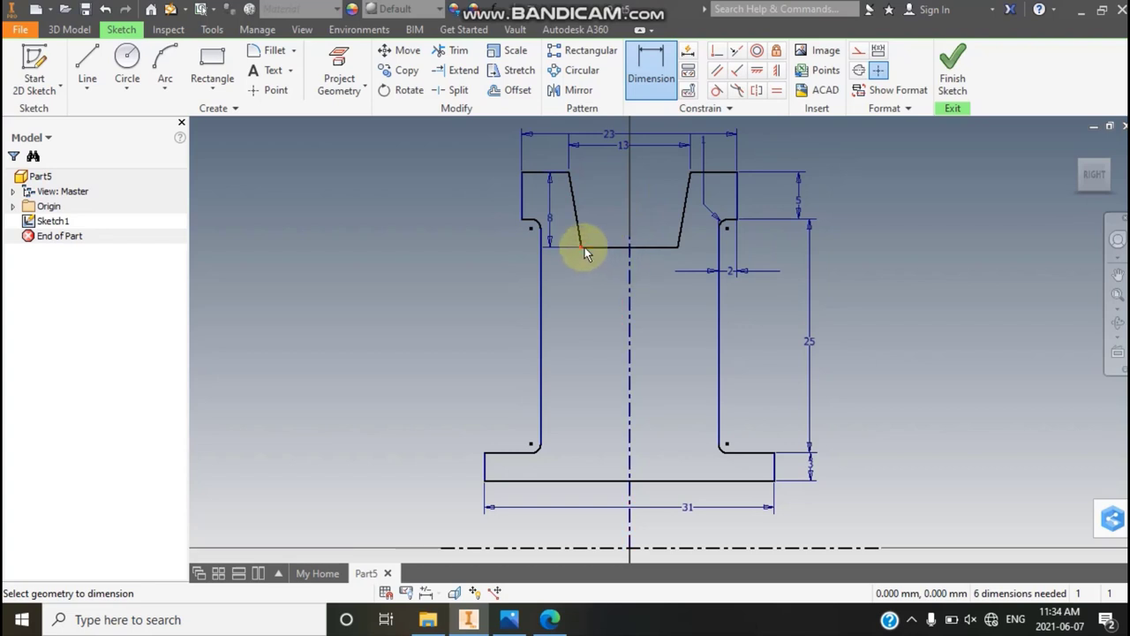
Set the groove bottom line width to 4
left_click(676, 247)
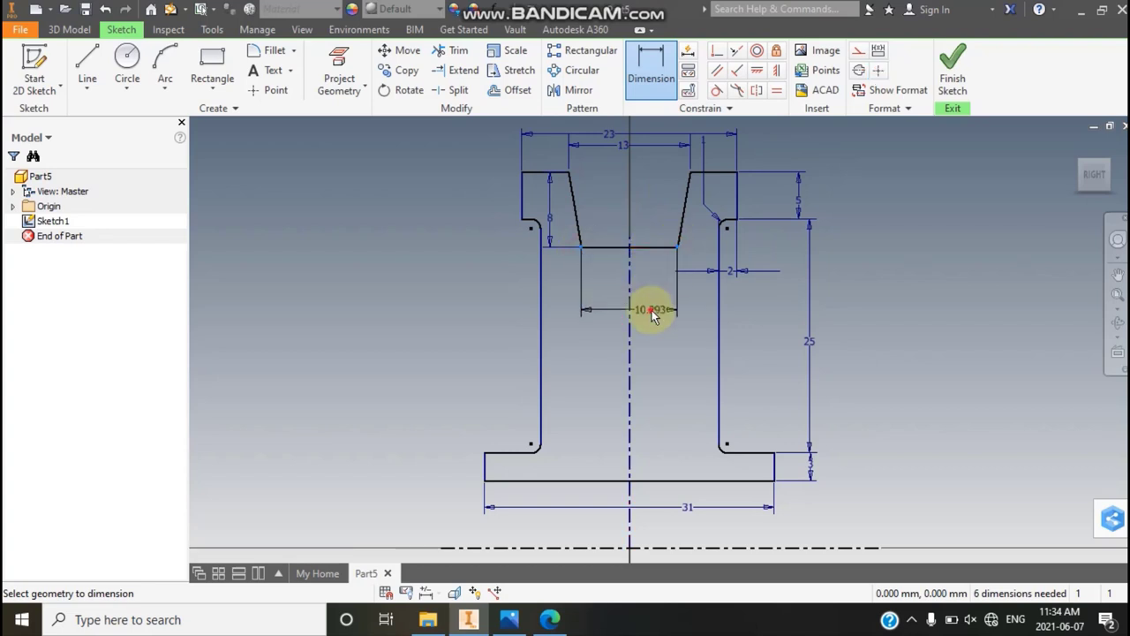
left_click(651, 311)
type("4")
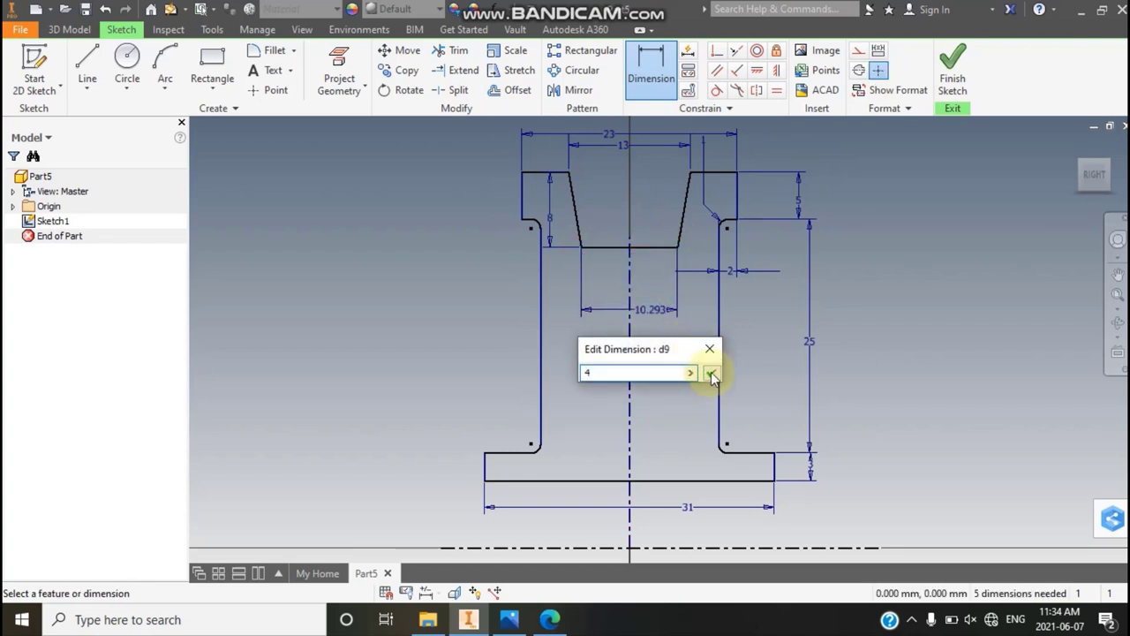
left_click(709, 371)
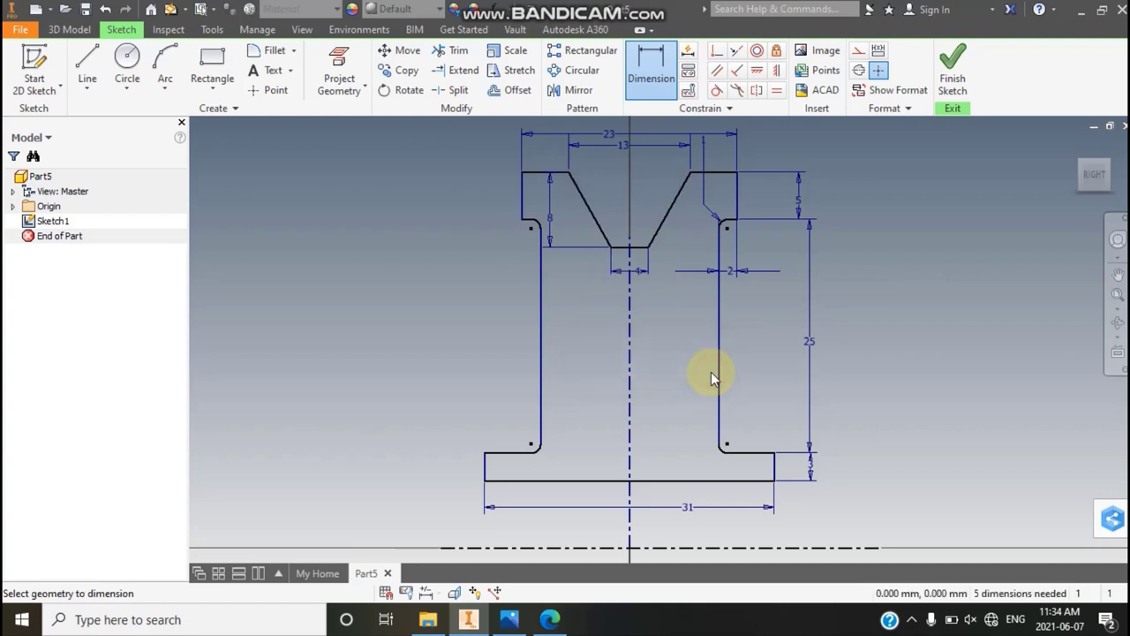
left_click(1115, 293)
Dimension the base line 7 from the axis line
key("Escape")
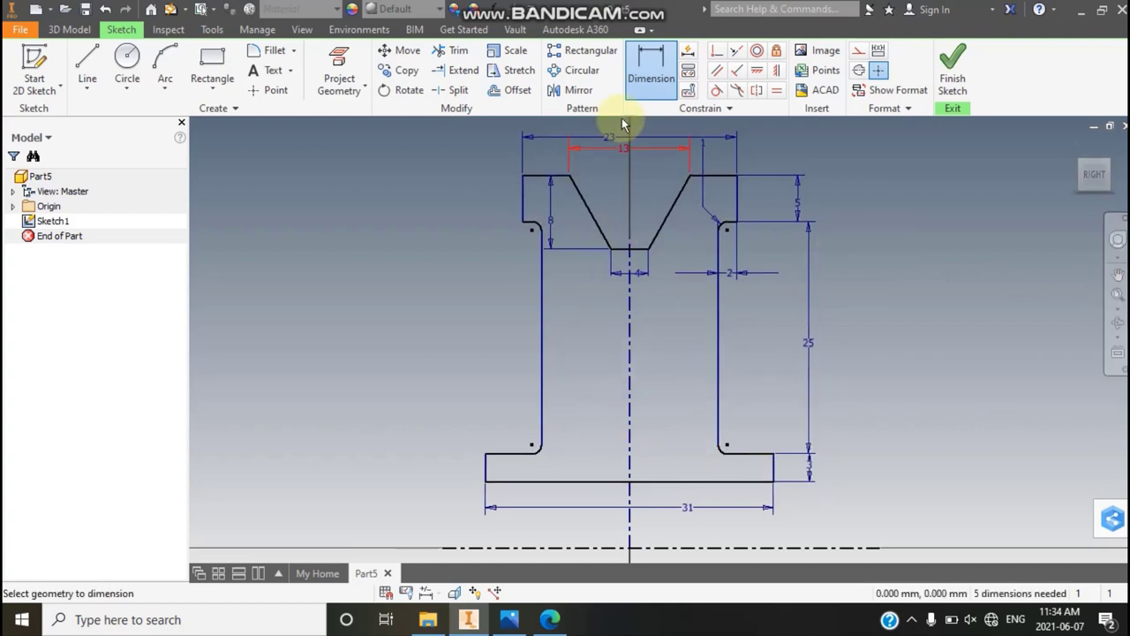
left_click(631, 483)
left_click(633, 546)
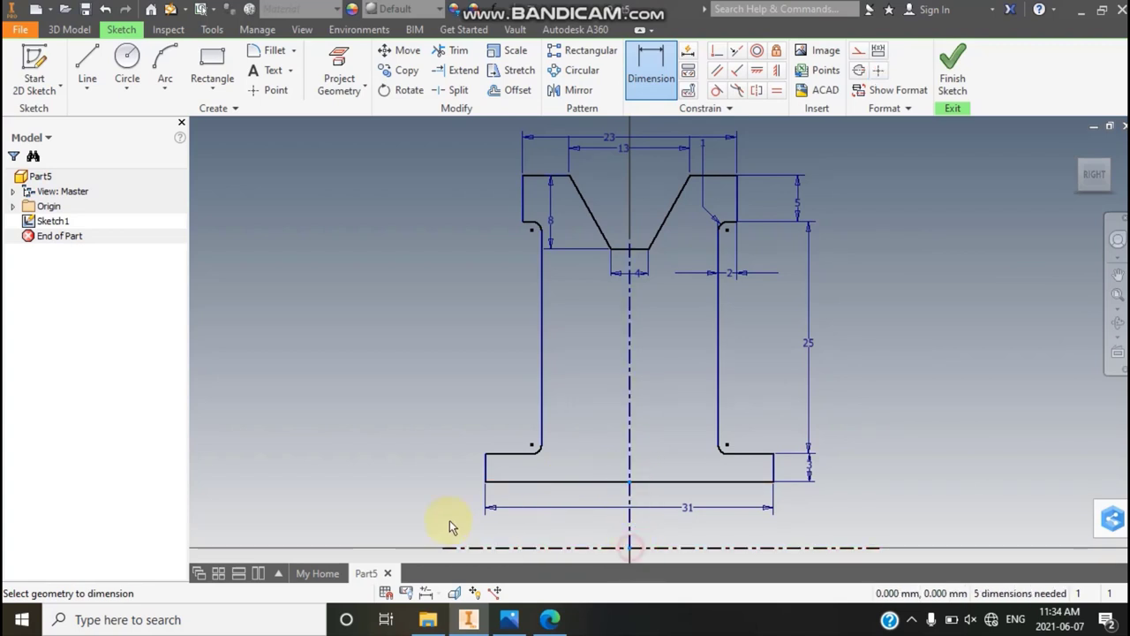
left_click(404, 518)
type("7")
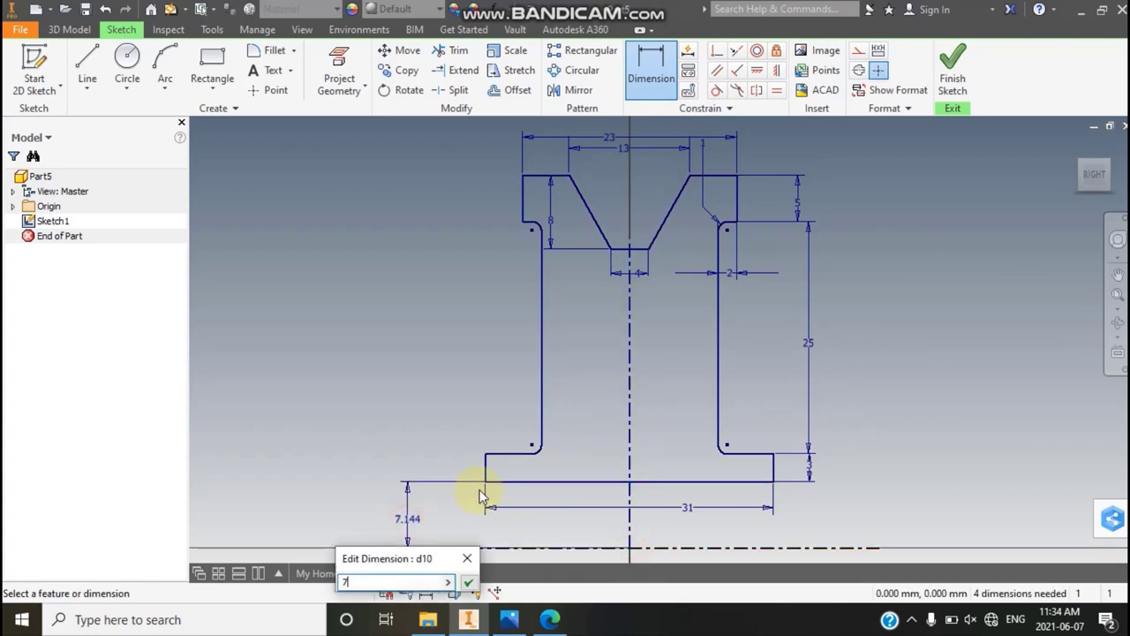
key("Return")
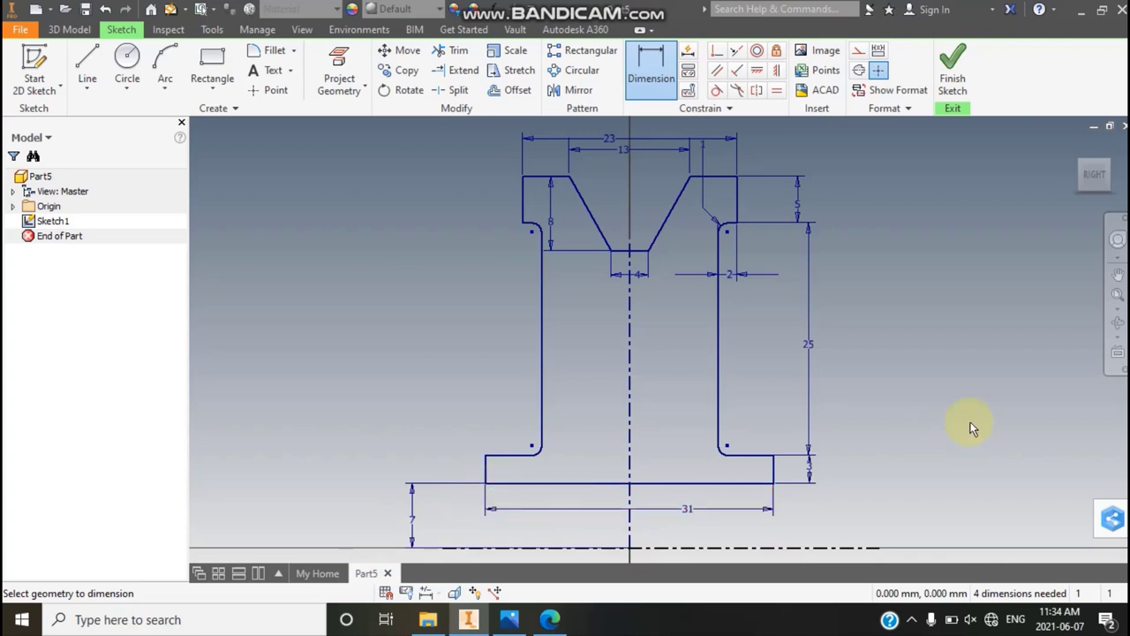
left_click(1114, 294)
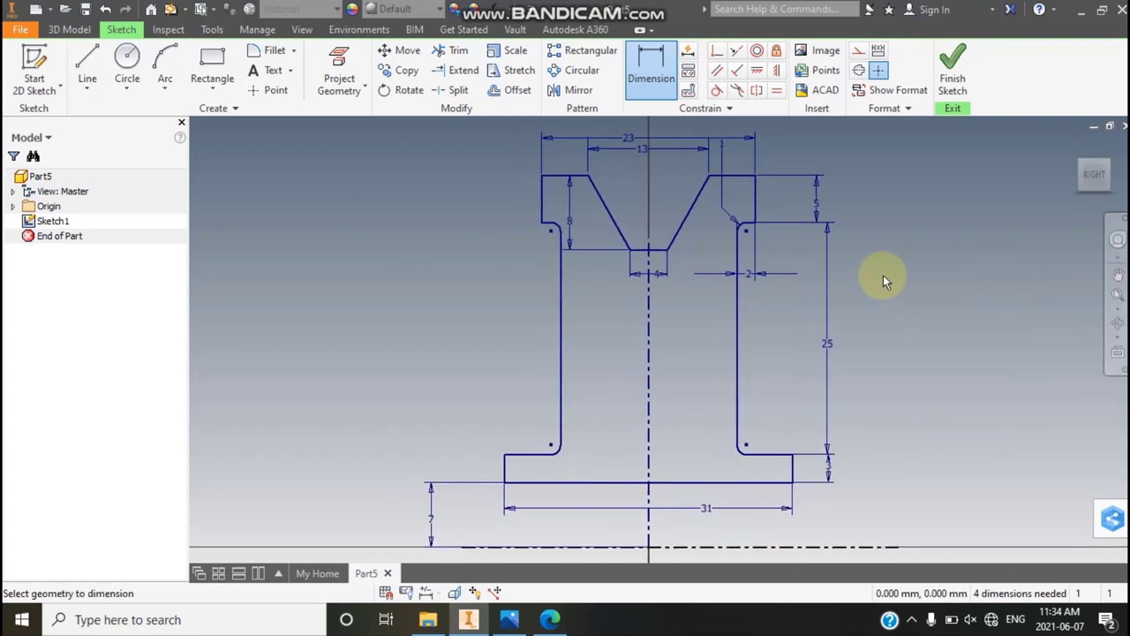
Finish the sketch and revolve both profile regions a full turn around the axis line
left_click(952, 71)
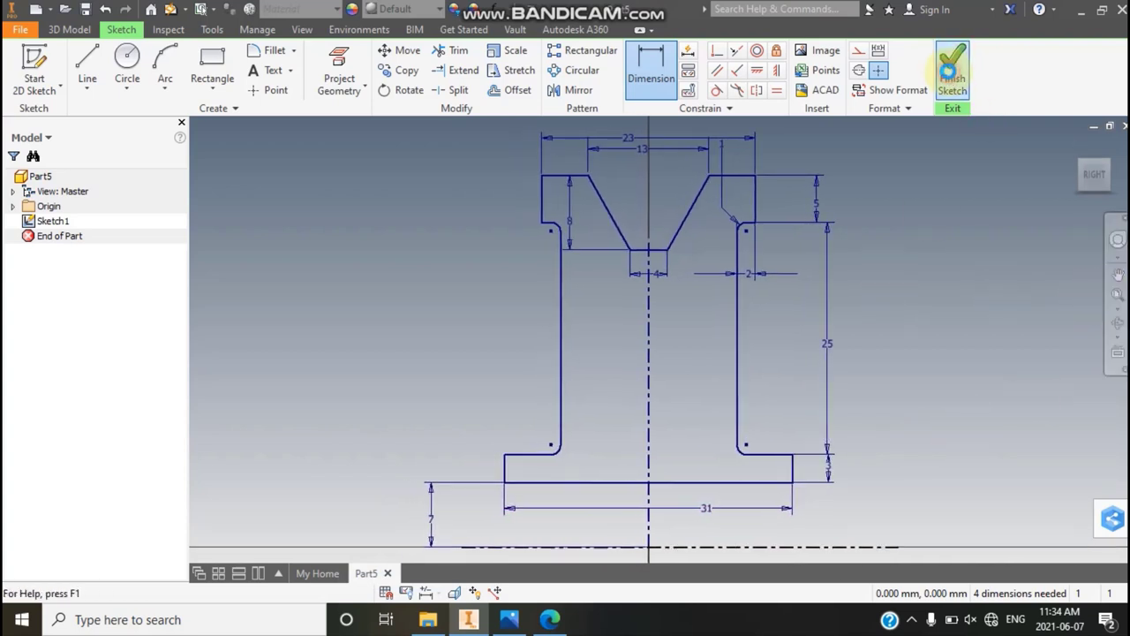
left_click(1114, 294)
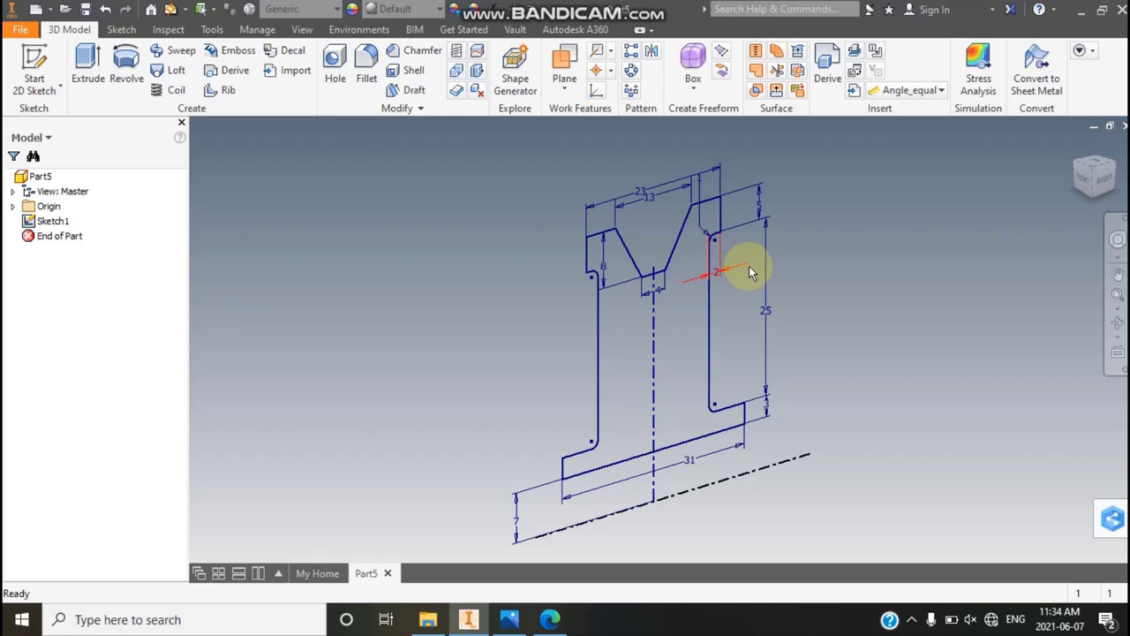
left_click(127, 78)
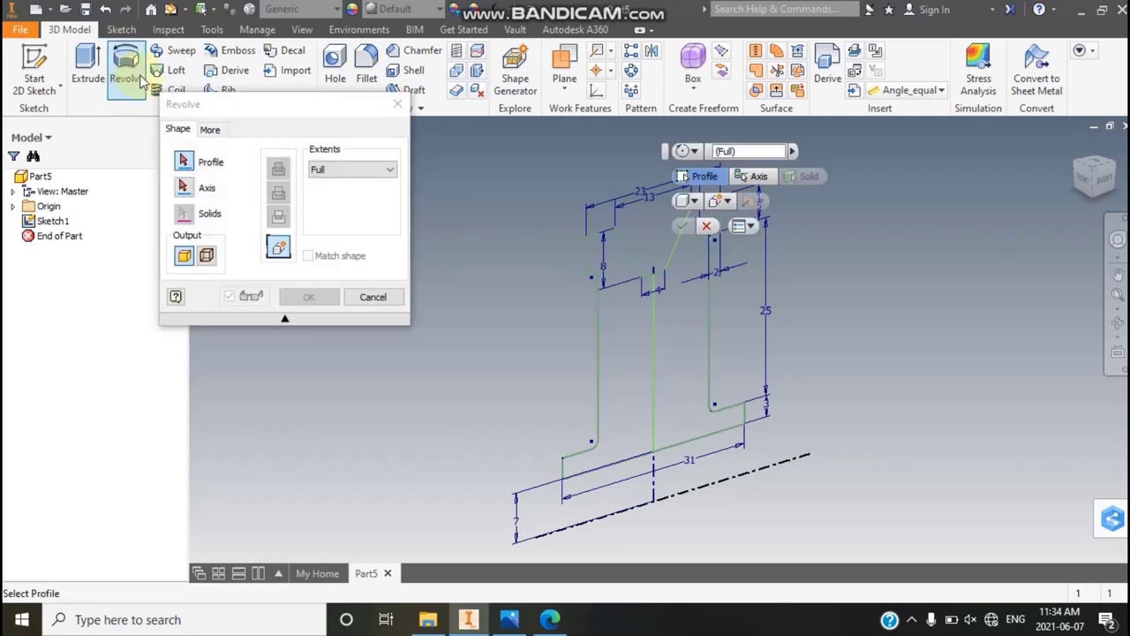
left_click(690, 433)
left_click(628, 411)
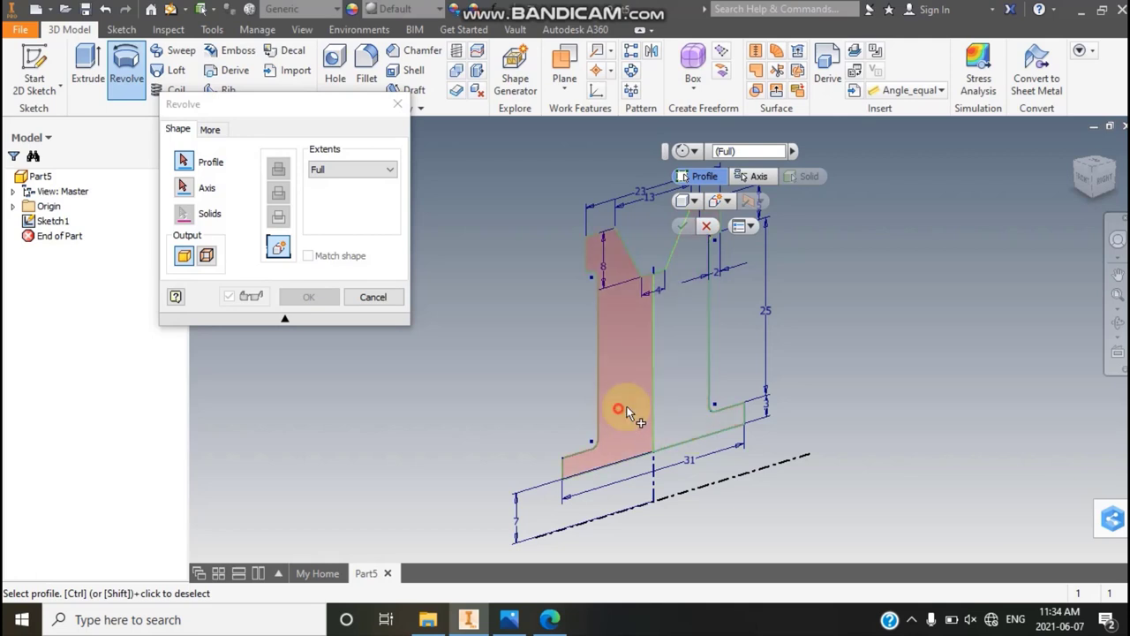
left_click(184, 188)
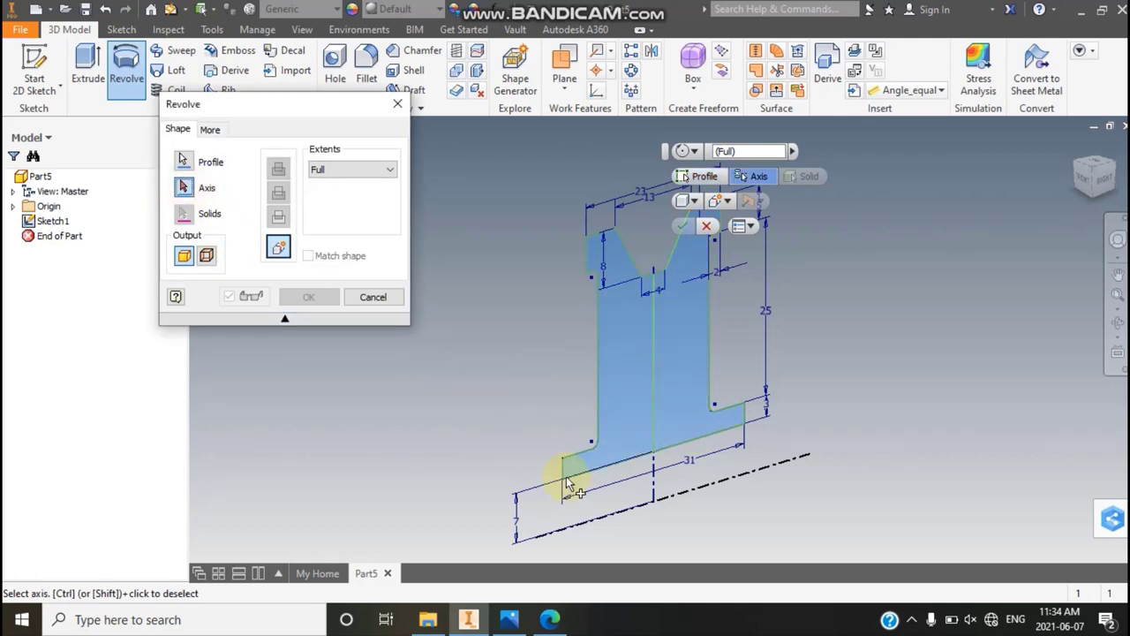
left_click(596, 521)
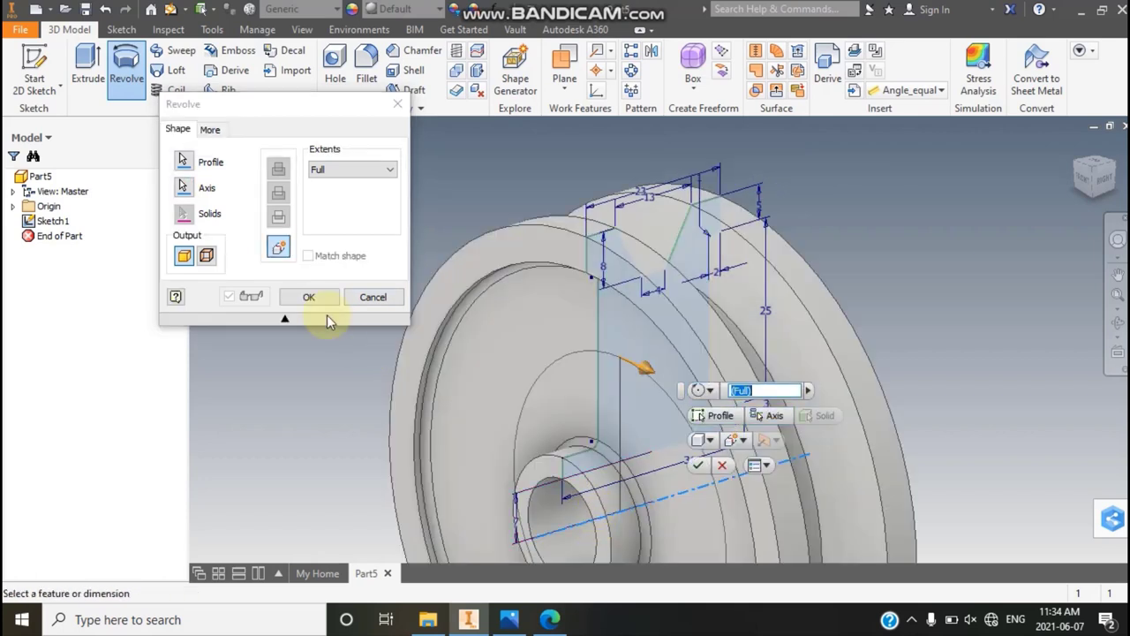
left_click(306, 296)
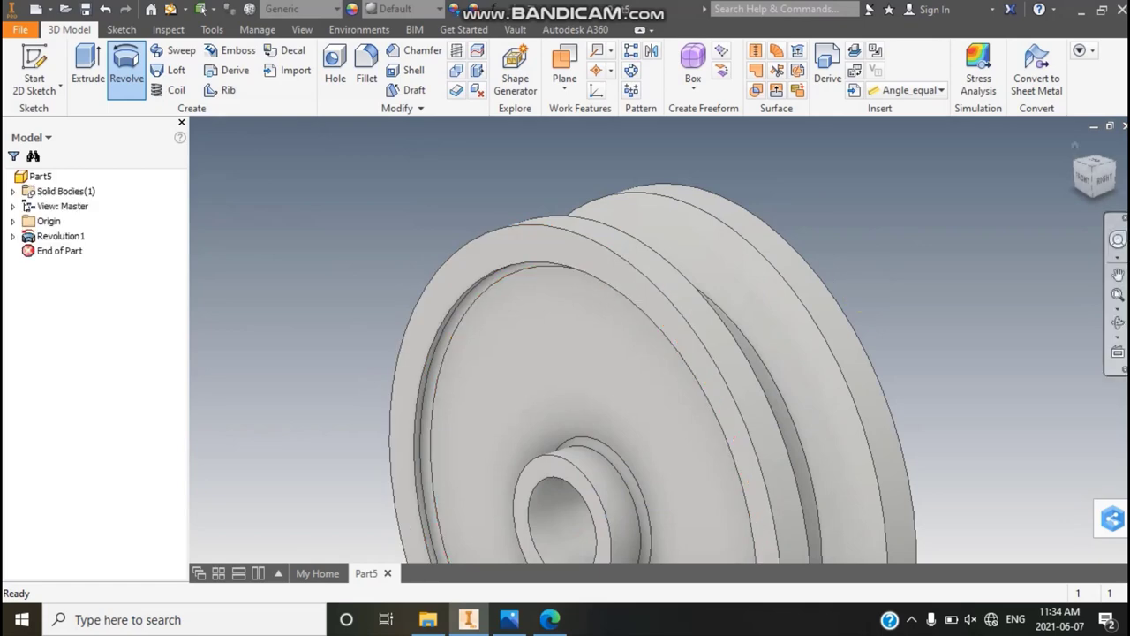
left_click(1115, 297)
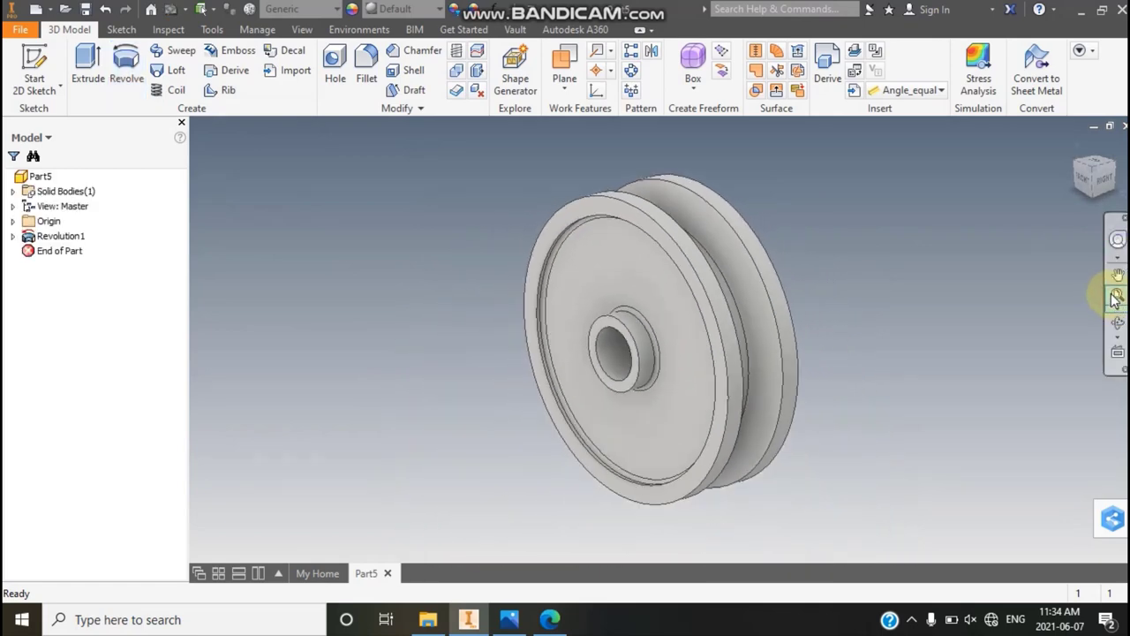
Review the pulley reference drawing in Edge, then return to the Inventor model
left_click(549, 619)
scroll(550, 378, "up", 1)
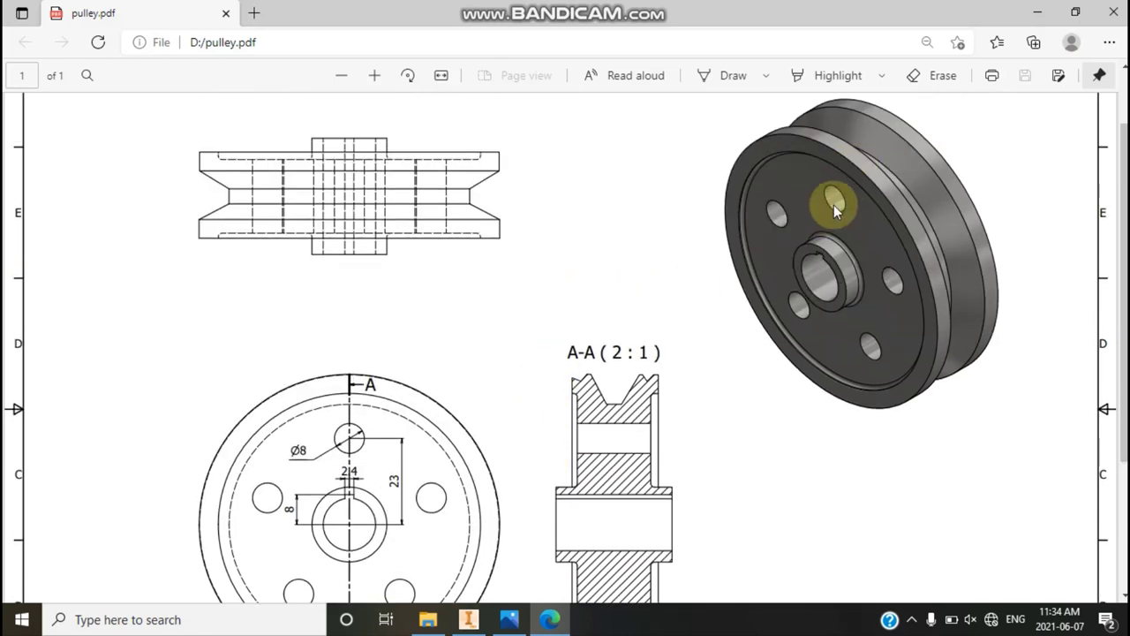
scroll(849, 202, "down", 1)
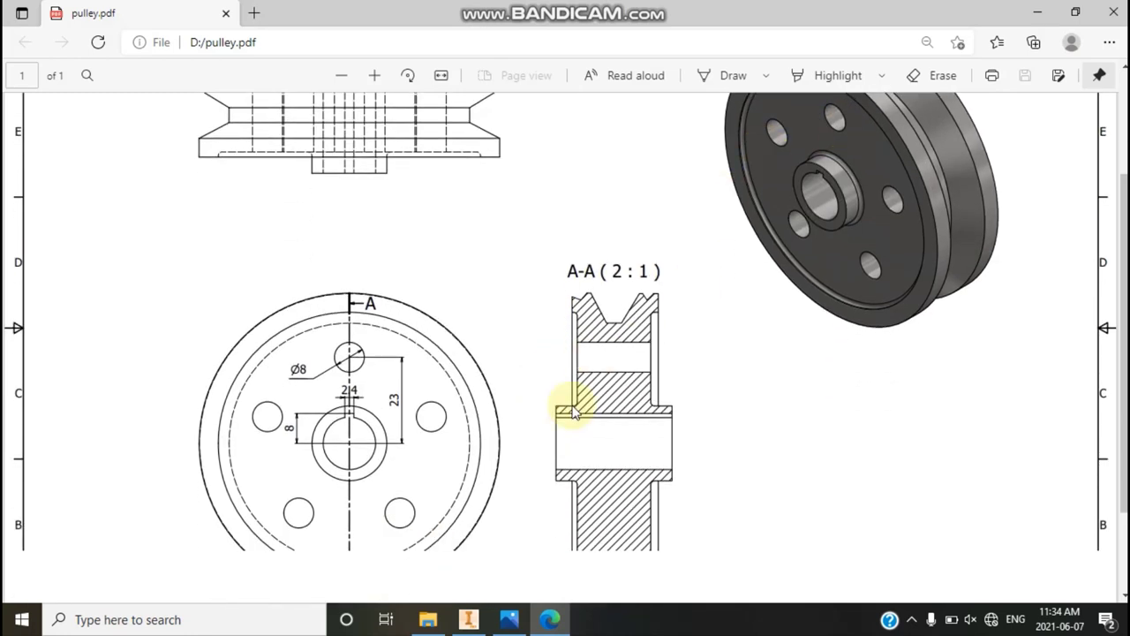
left_click(468, 619)
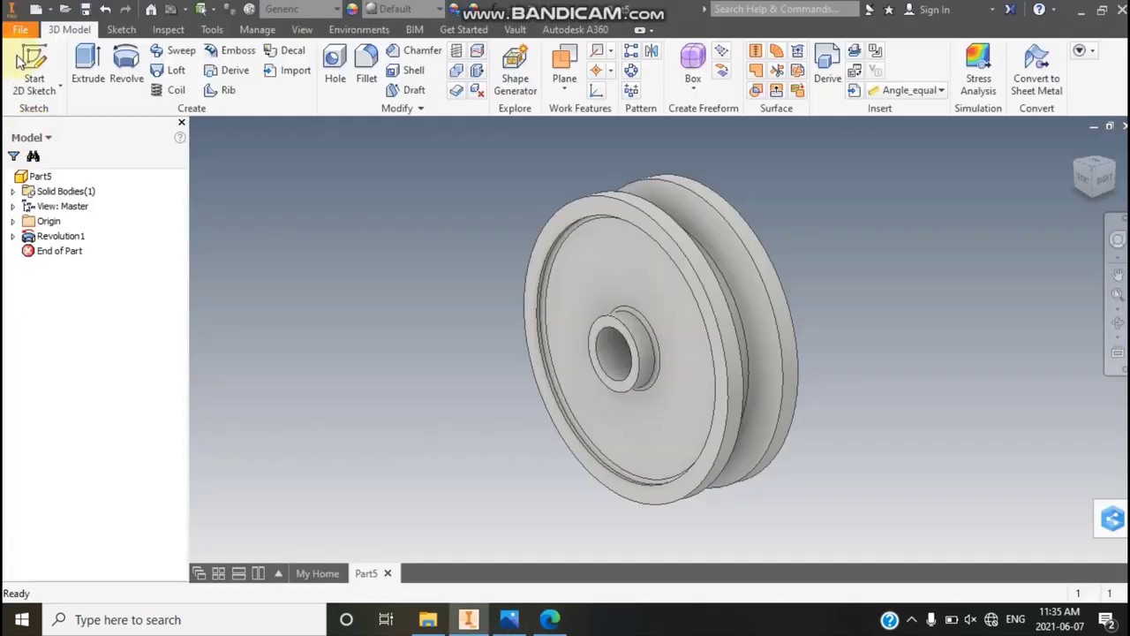
Start a sketch on the pulley's front face and draw an 8 mm circle on the vertical axis above the bore
left_click(46, 66)
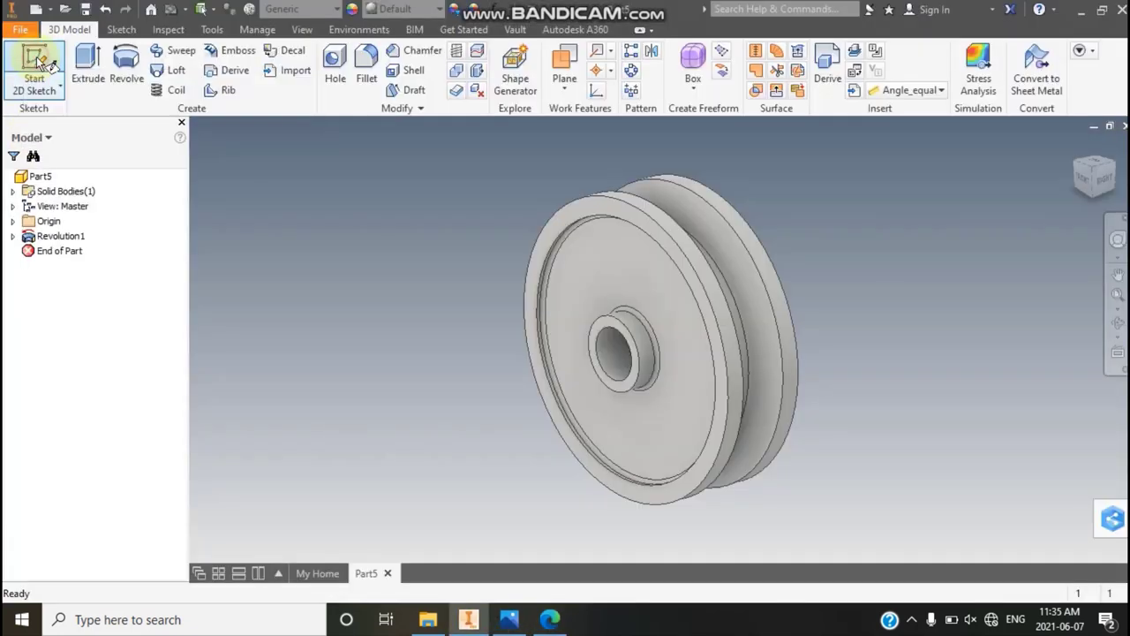
left_click(615, 258)
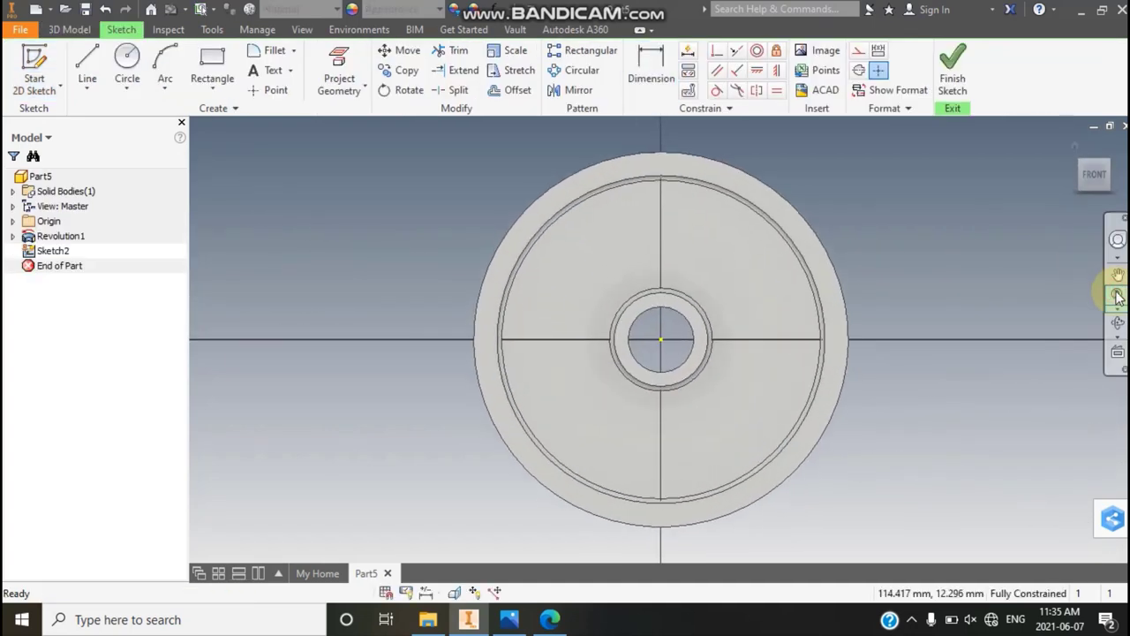
left_click(127, 59)
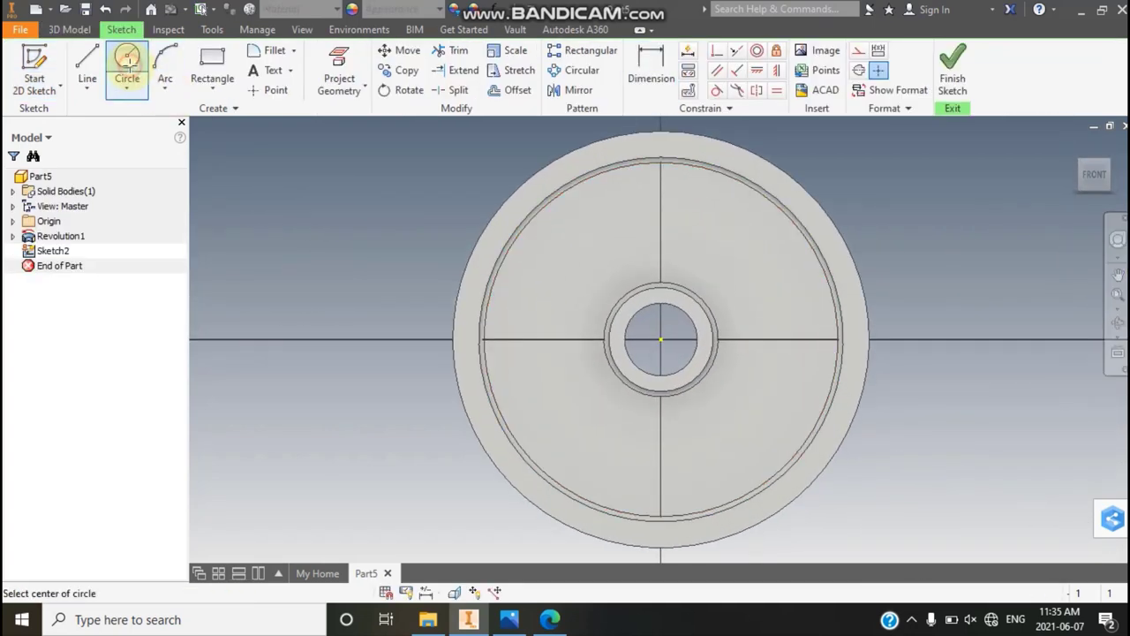
left_click(660, 203)
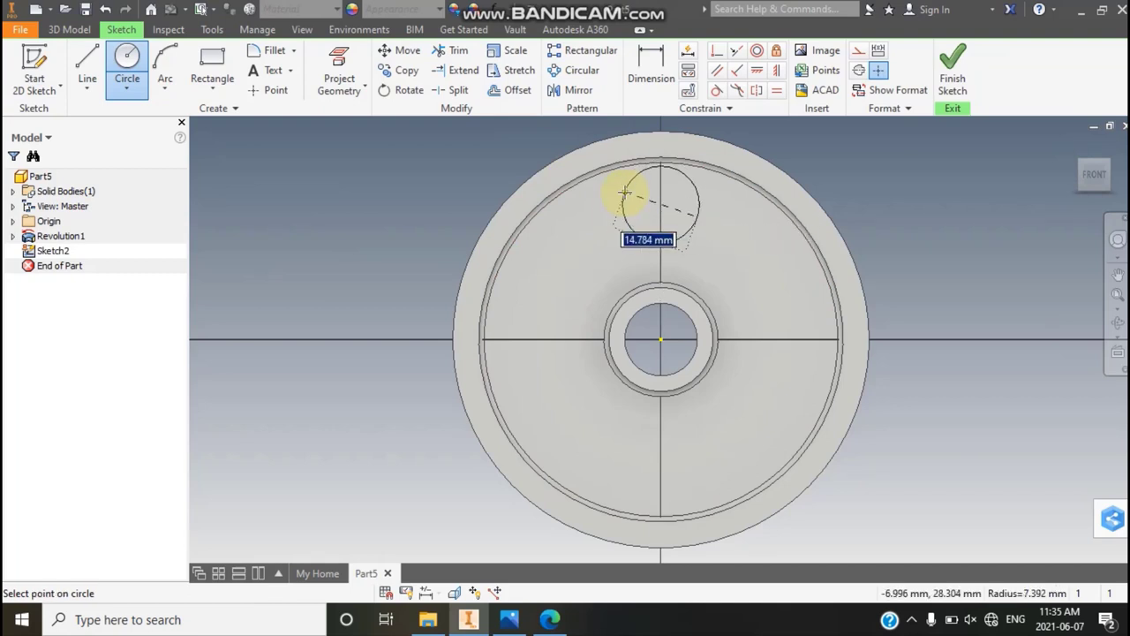
key("Escape")
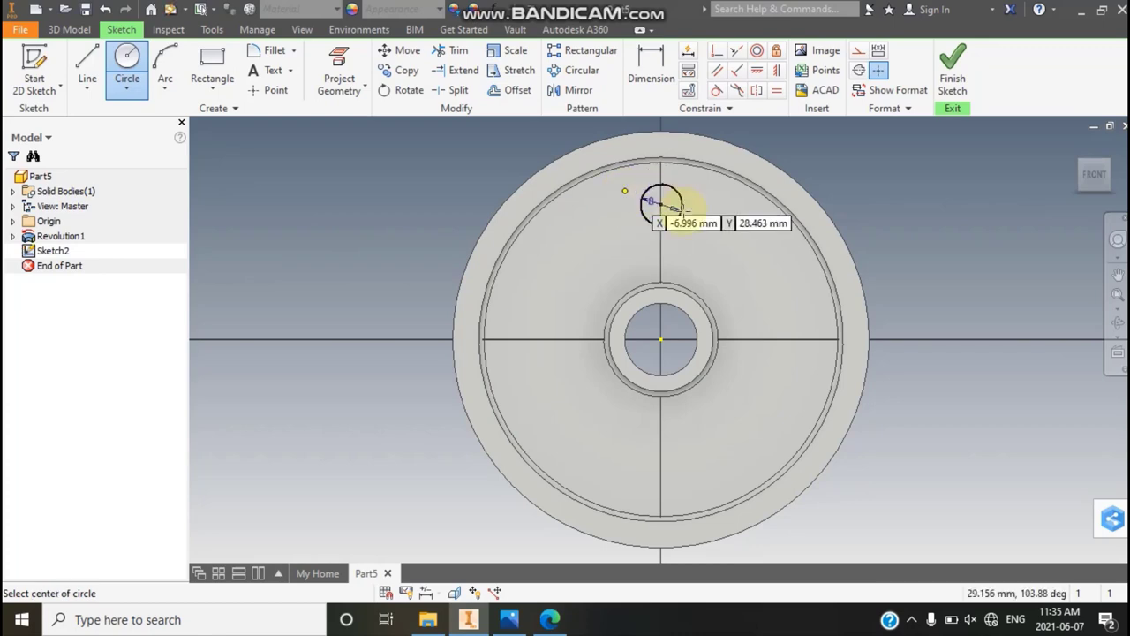
Check the hole positions on the reference drawing and return to the sketch
left_click(511, 621)
left_click(550, 619)
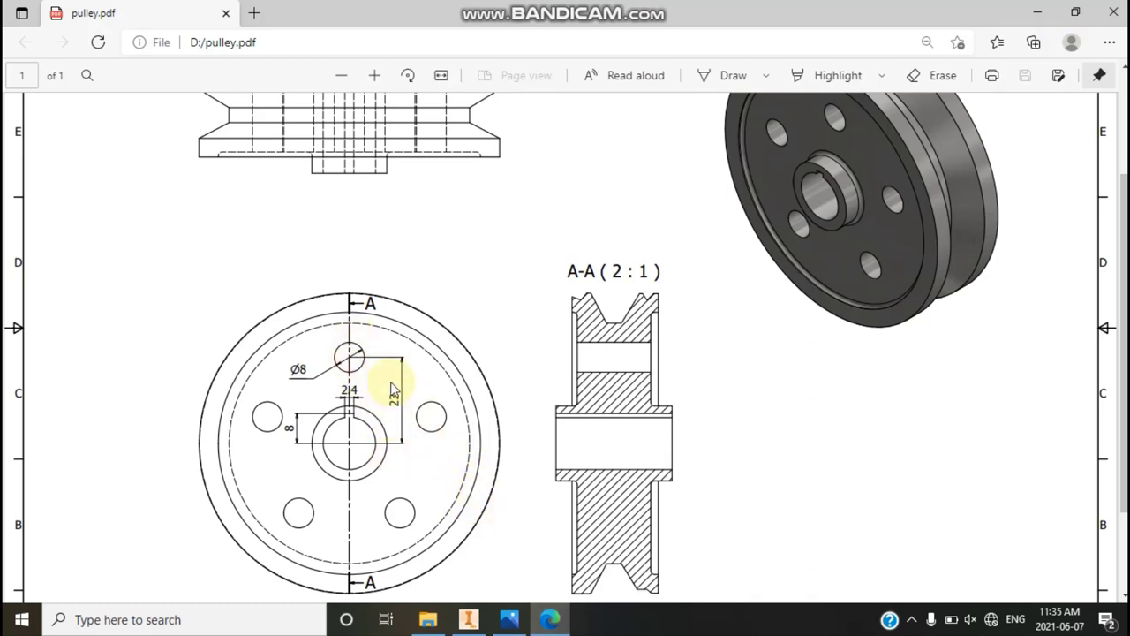
left_click(509, 619)
Dimension the circle 23 mm above the pulley centre, finish the sketch and begin an extrude
left_click(469, 619)
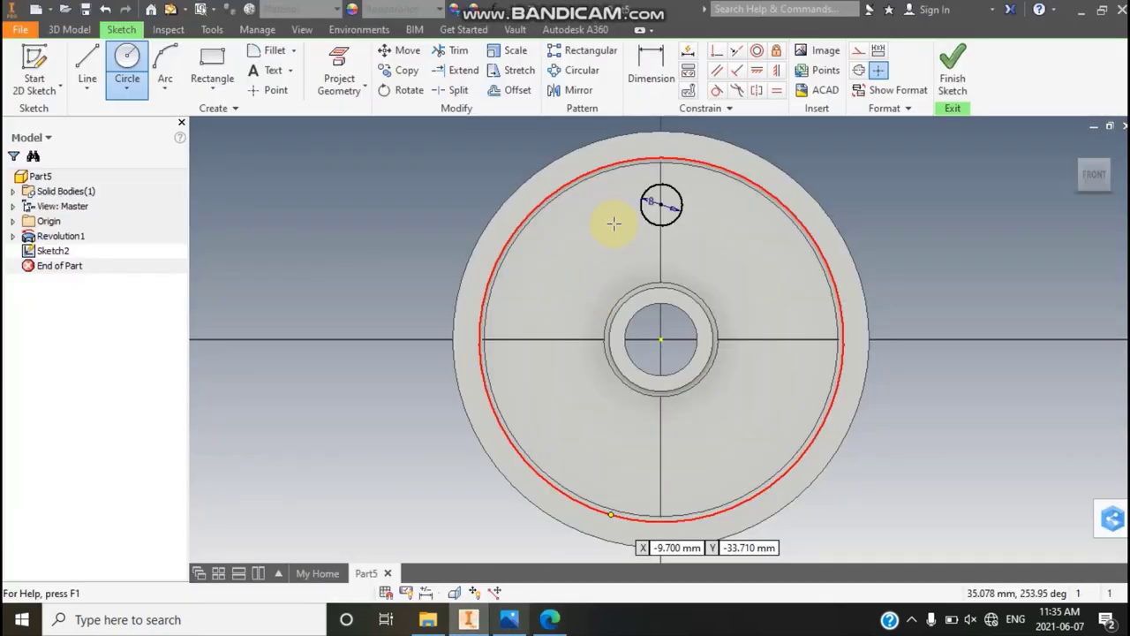
key("d")
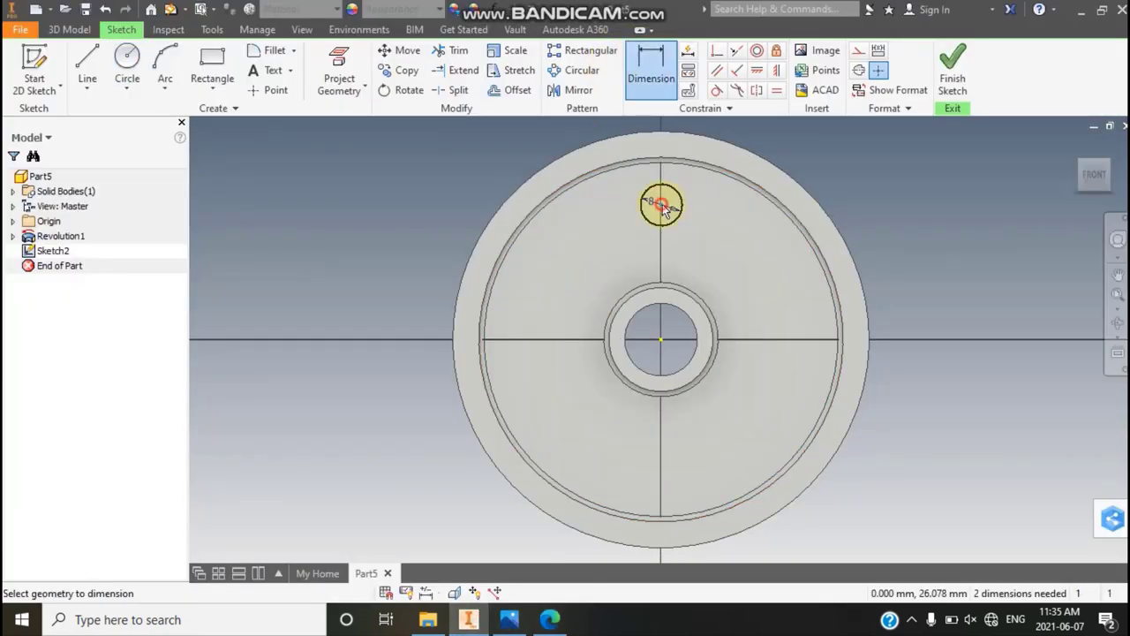
left_click(663, 338)
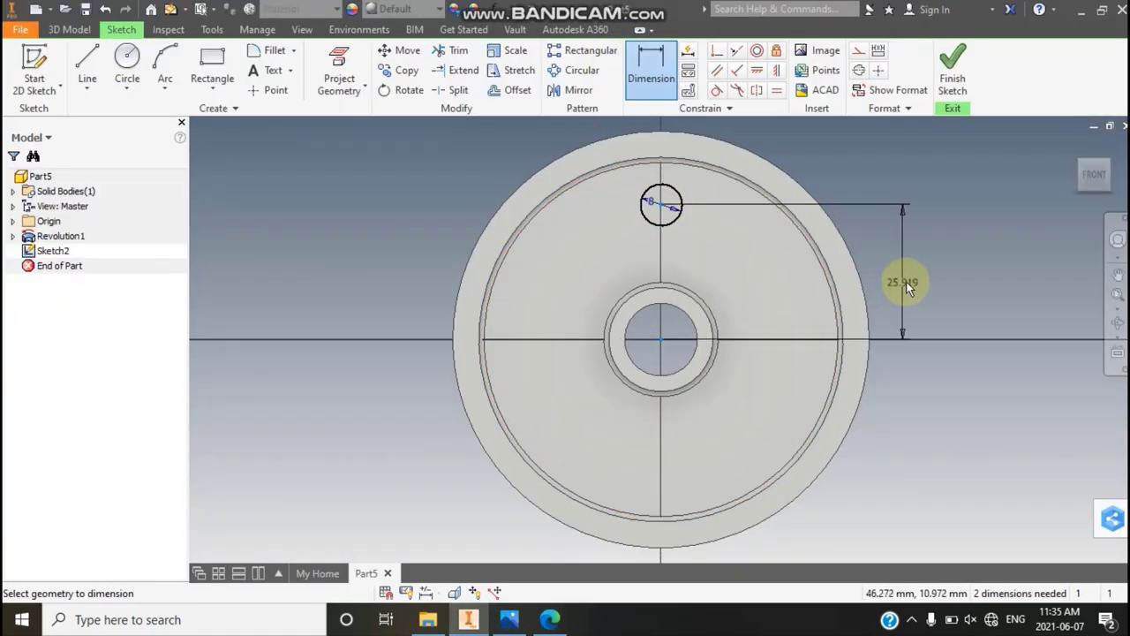
left_click(906, 282)
type("23")
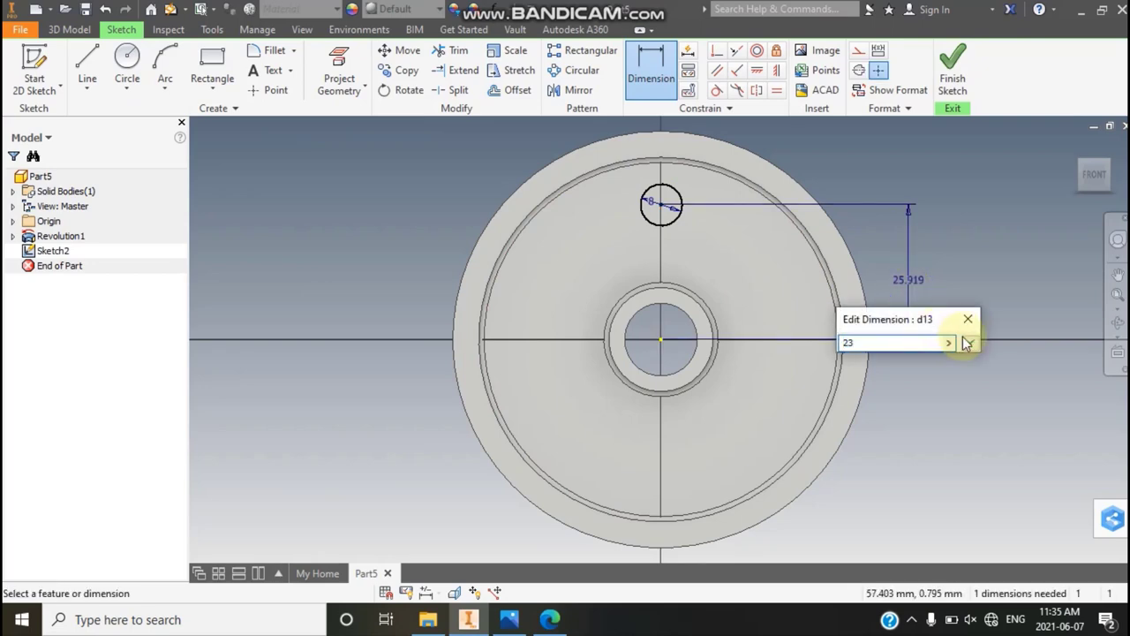
left_click(968, 342)
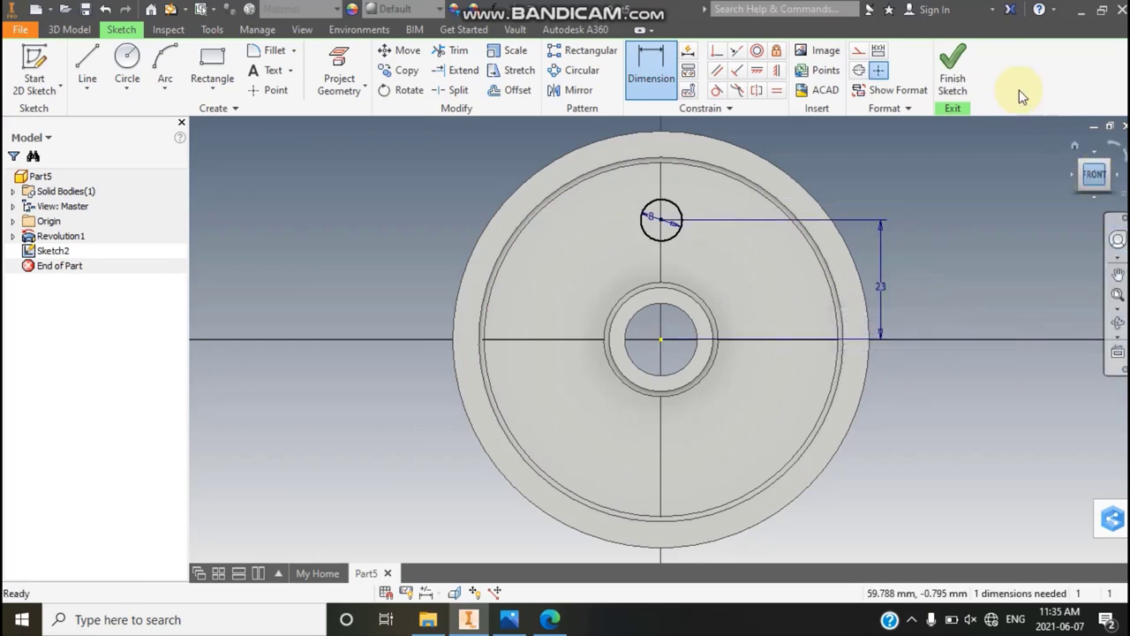
left_click(953, 81)
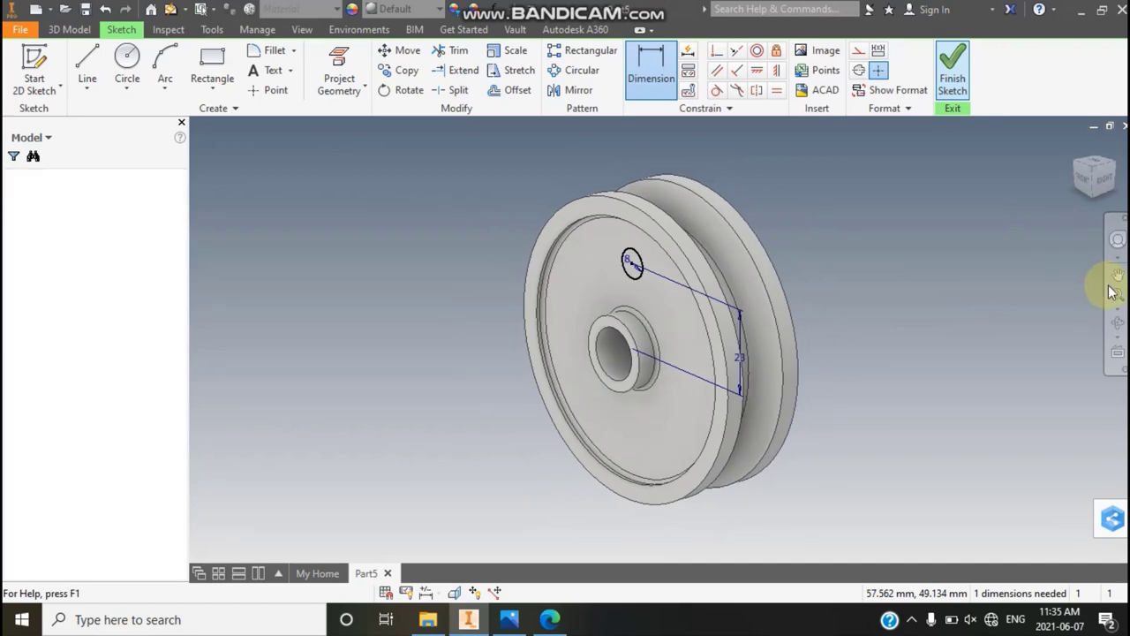
left_click(88, 66)
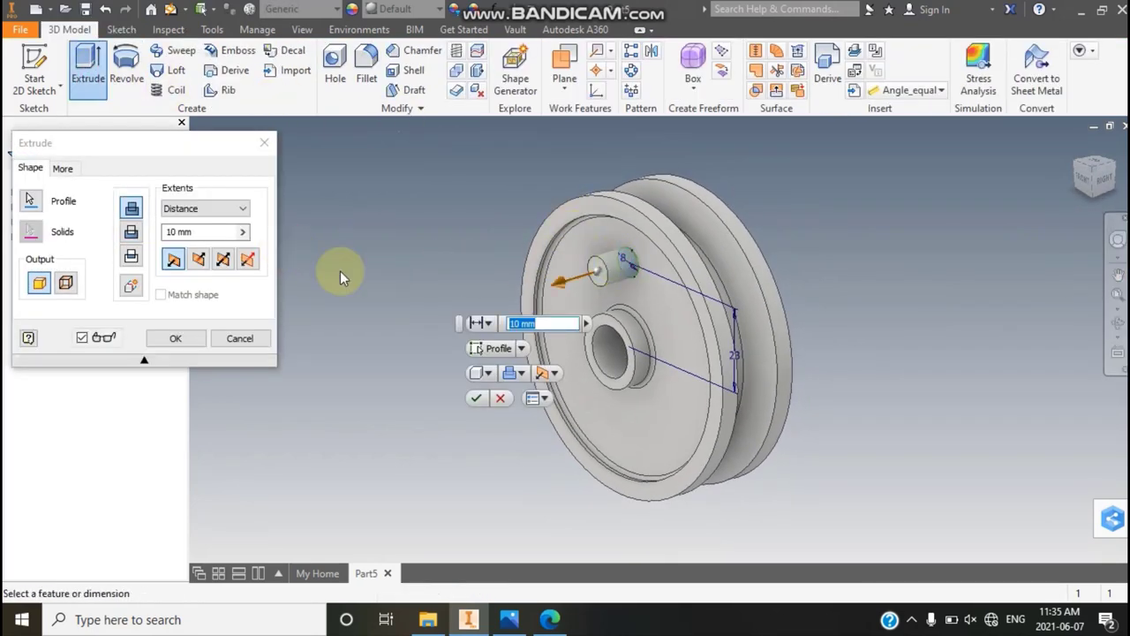
Cut the 8 mm circle through the whole pulley with a reversed Through All extrude
left_click(198, 259)
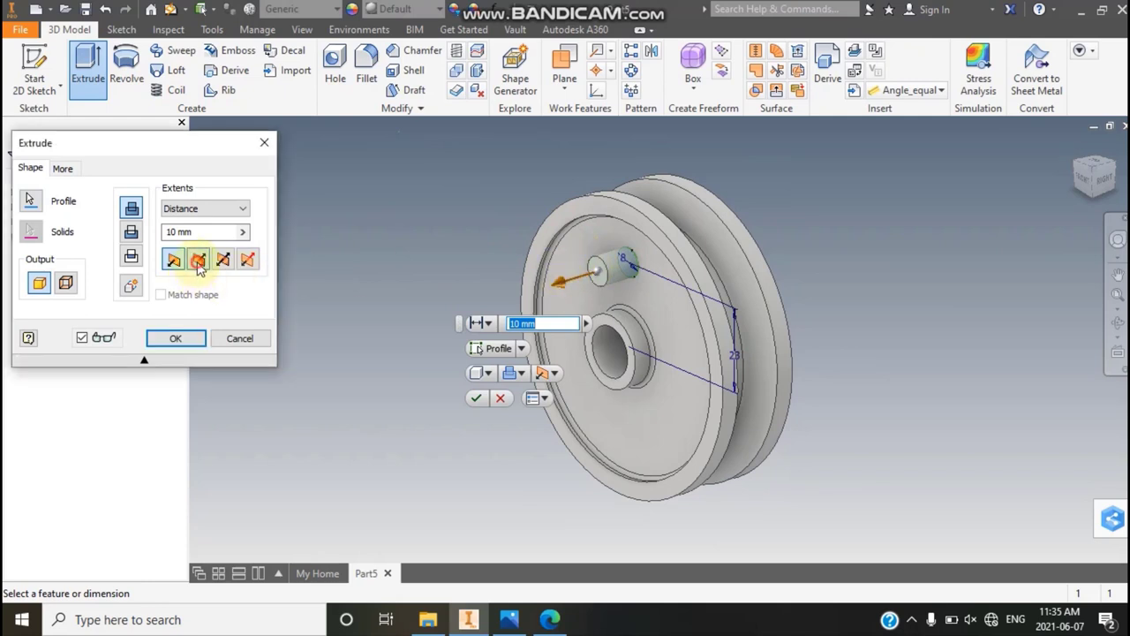
left_click(232, 210)
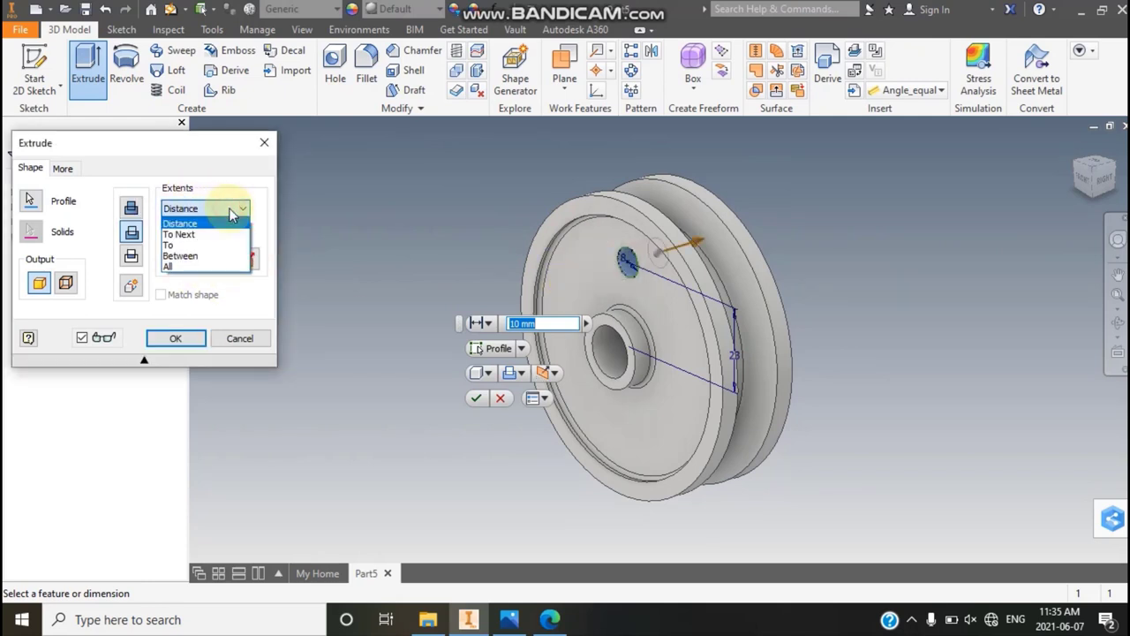
left_click(217, 266)
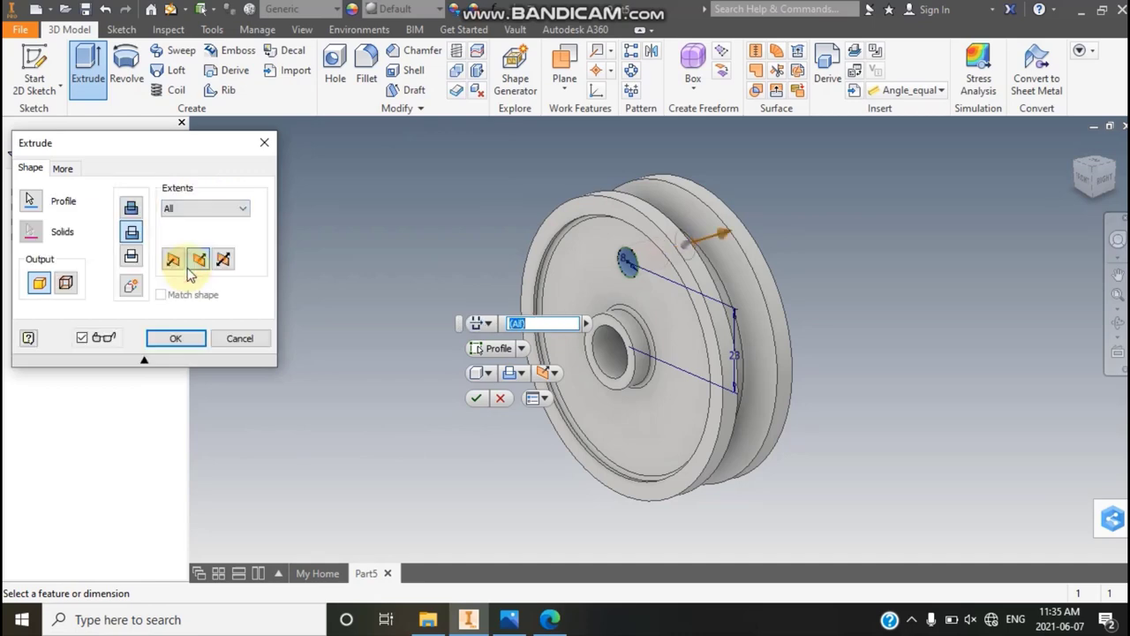
left_click(188, 335)
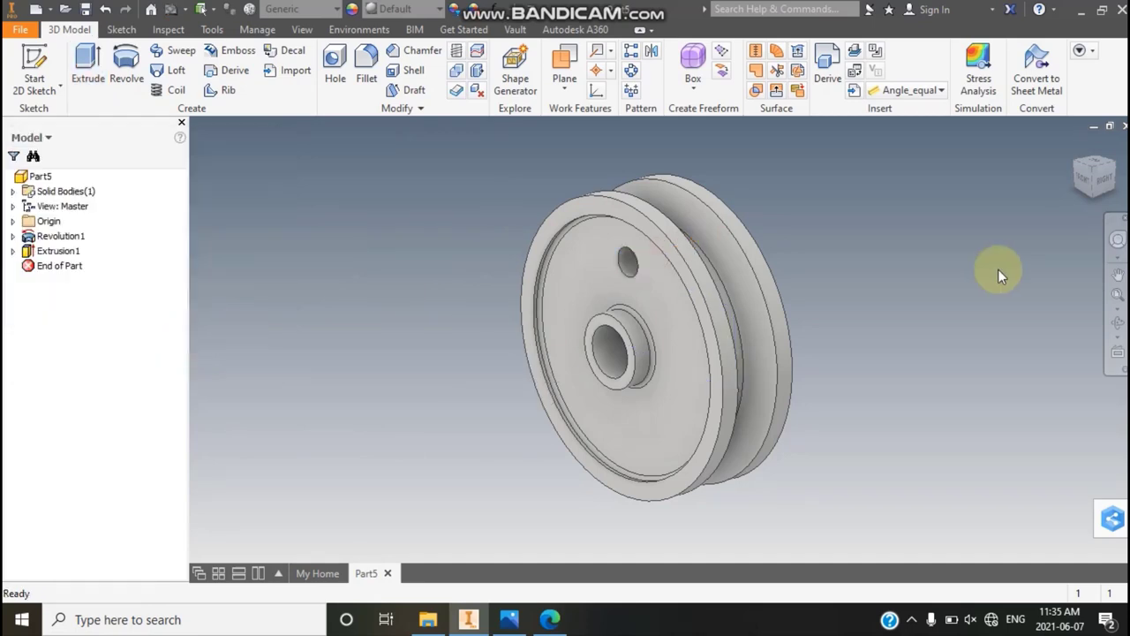
left_click(548, 620)
Scroll pulley.pdf to check the hole layout, then switch back to Inventor
scroll(839, 216, "up", 2)
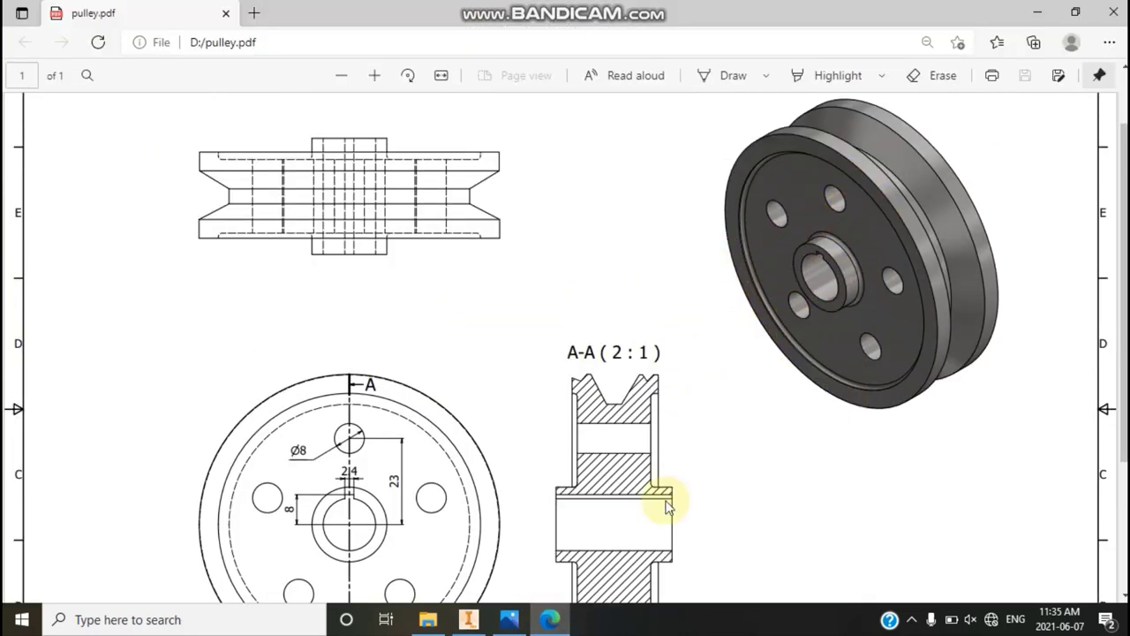
left_click(470, 620)
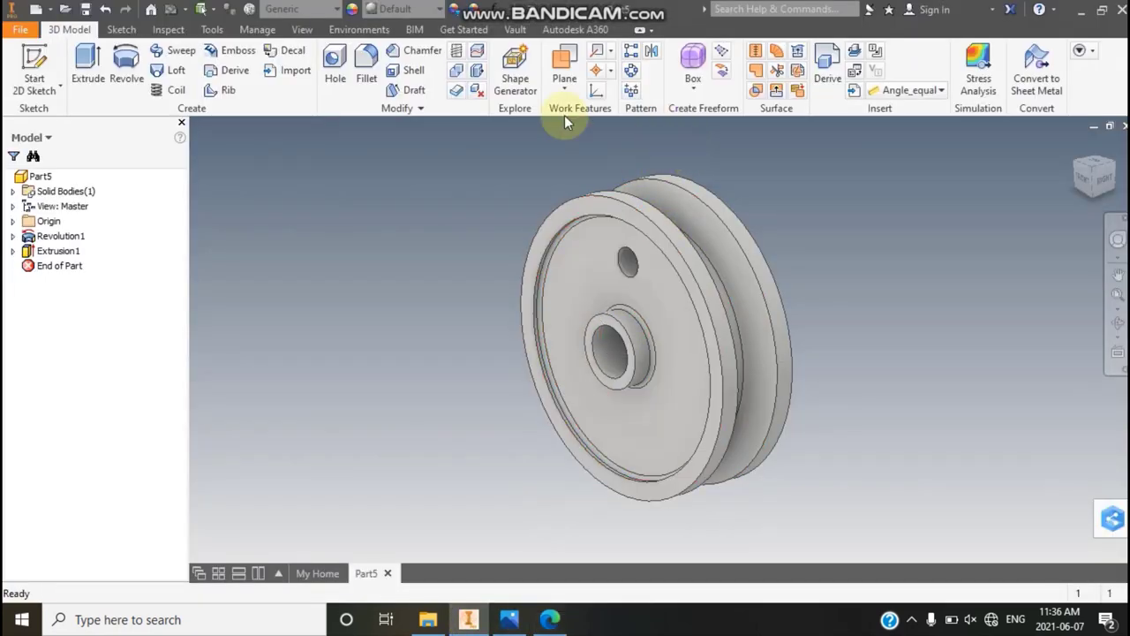
Circular-pattern the 8 mm through-hole 5 times over 360° around the hub axis
left_click(631, 72)
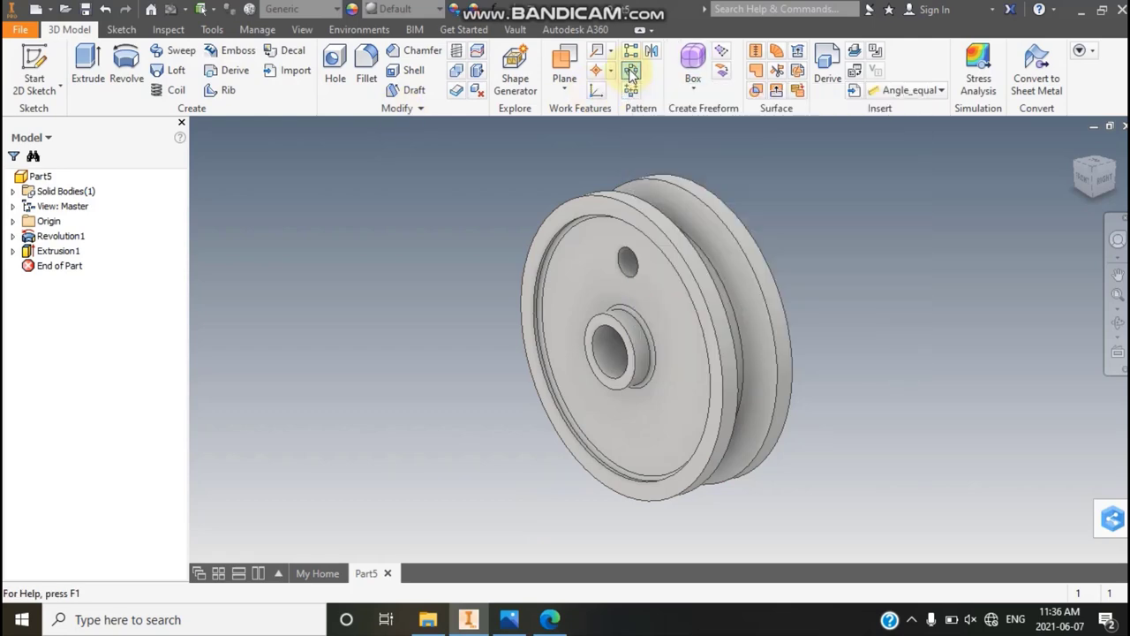
left_click(626, 263)
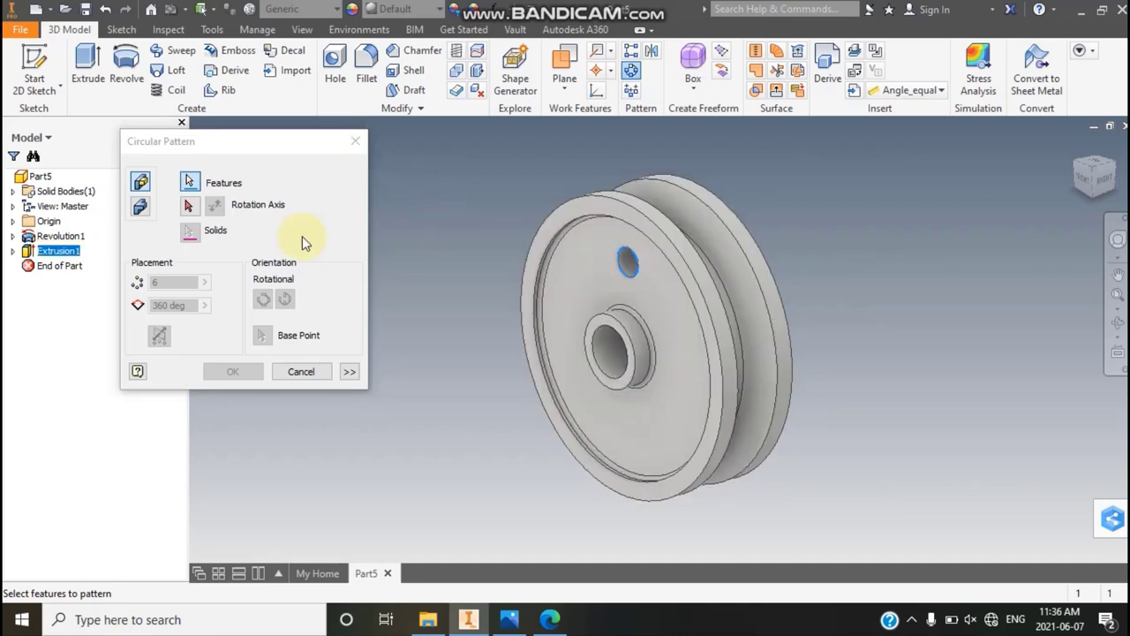
left_click(189, 206)
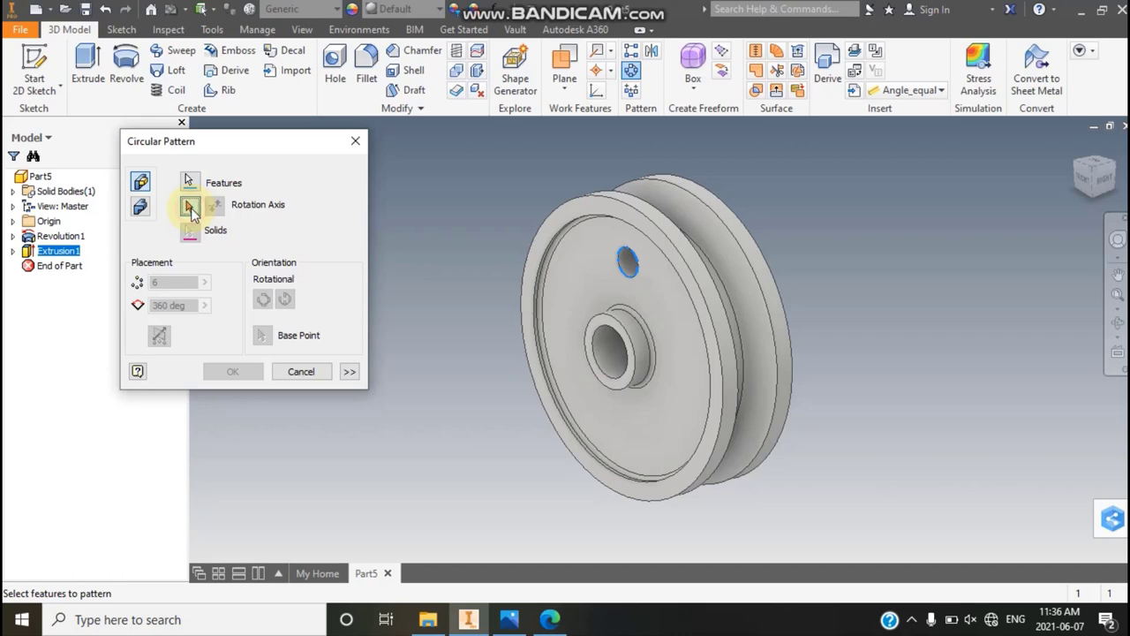
left_click(611, 352)
left_click(195, 277)
type("5")
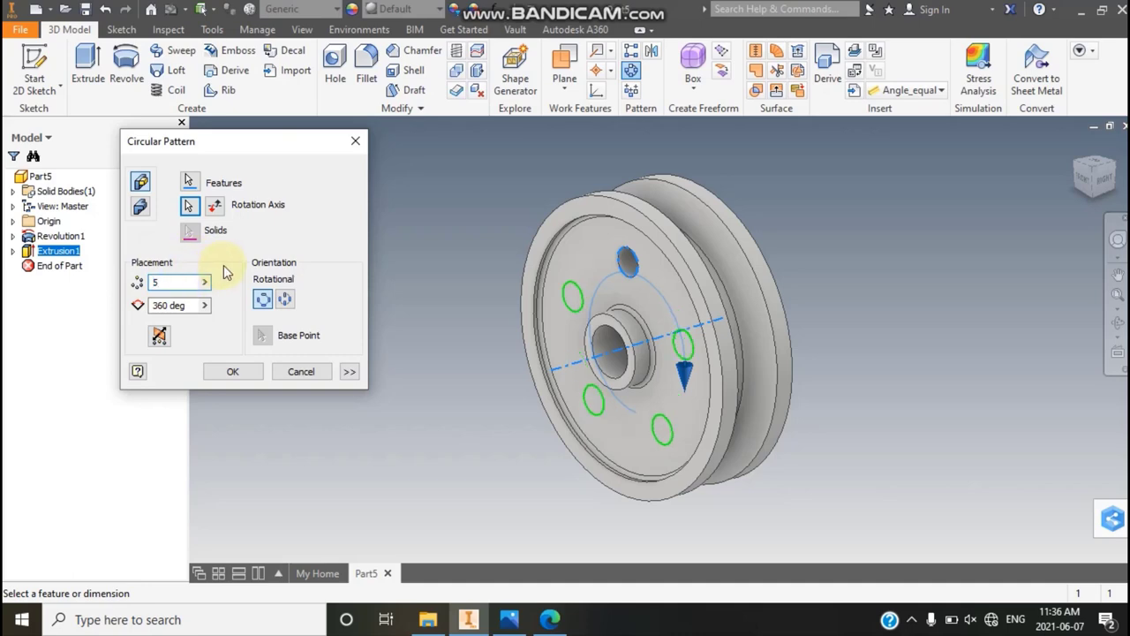
key("BackSpace")
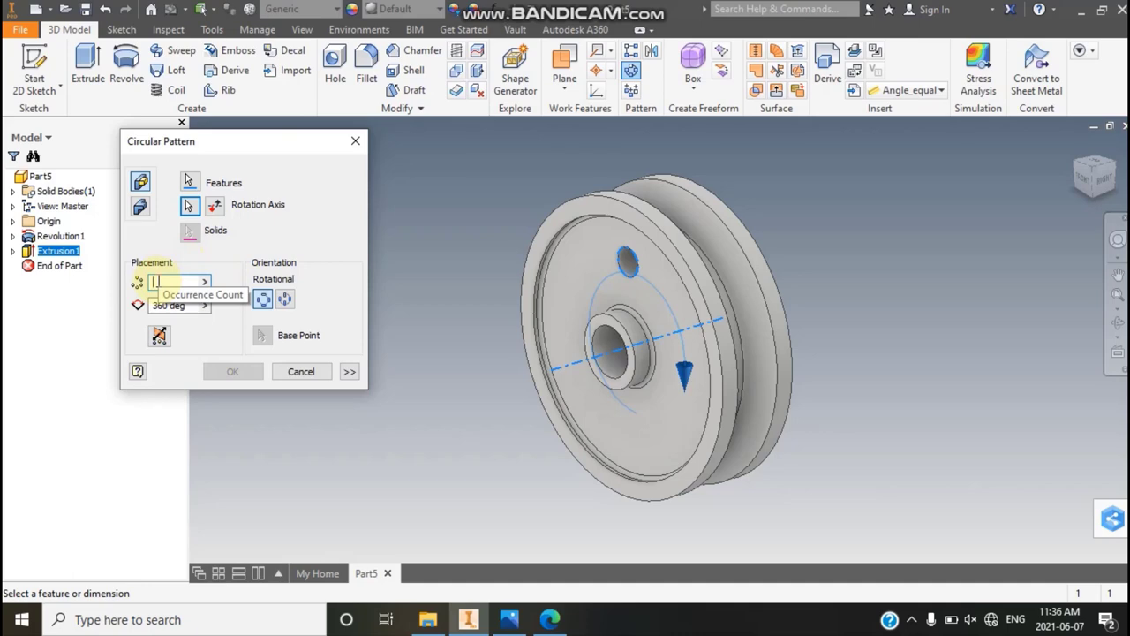
type("7")
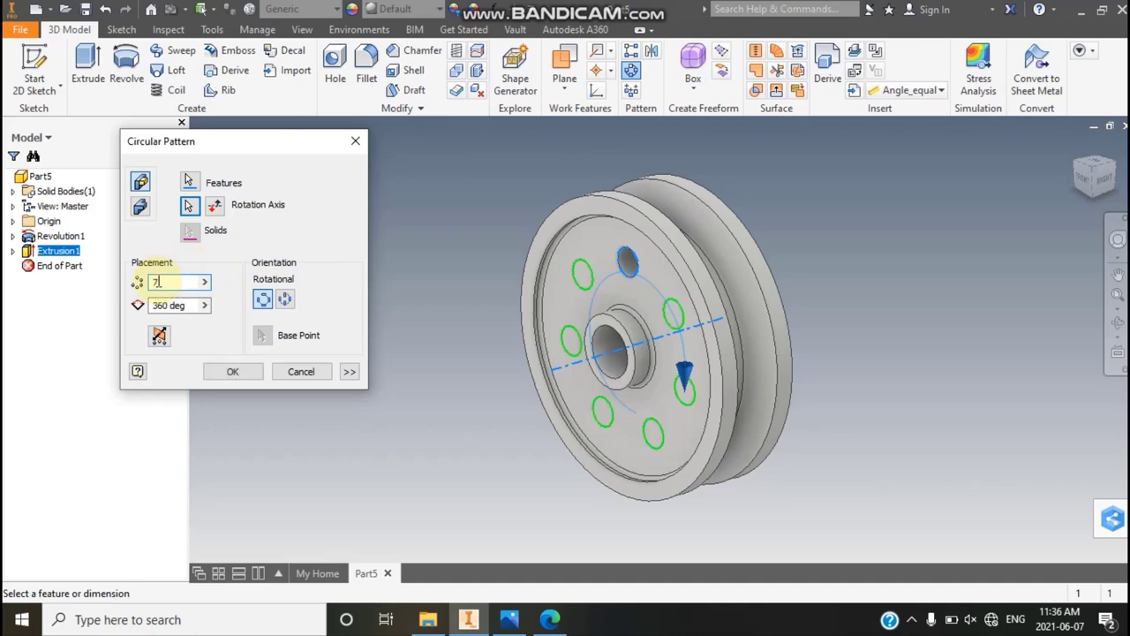
key("BackSpace")
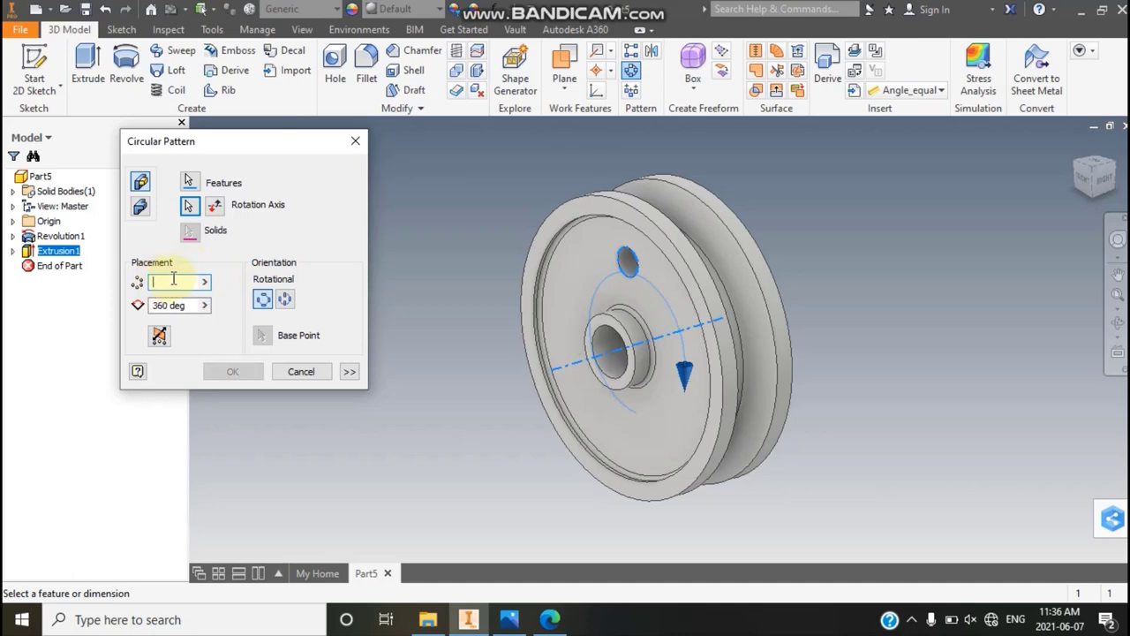
type("5")
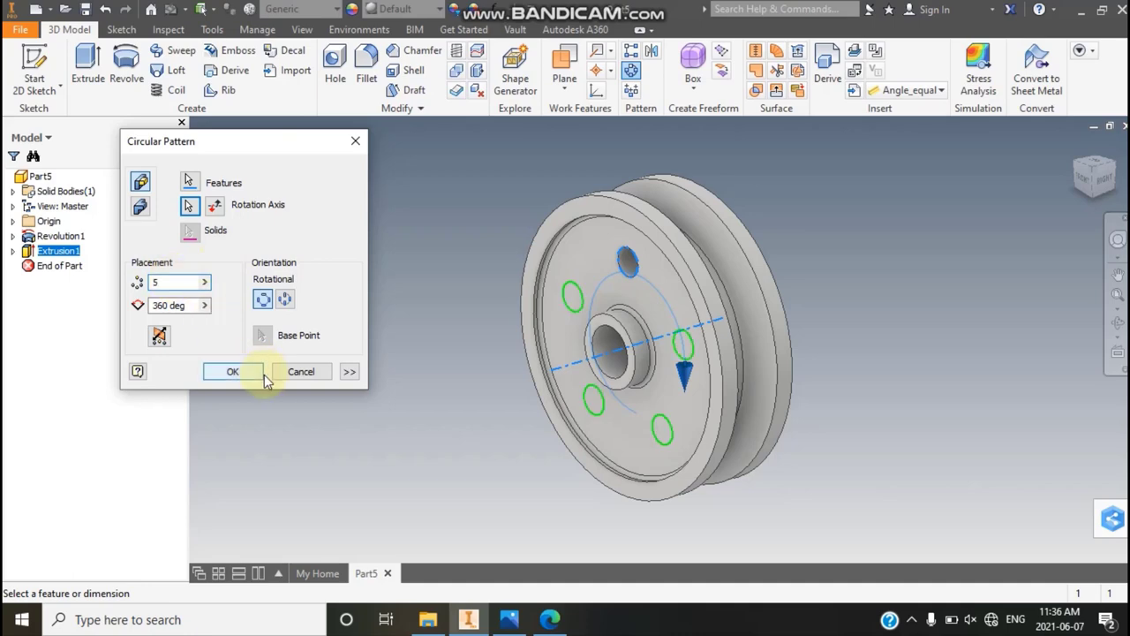
left_click(232, 371)
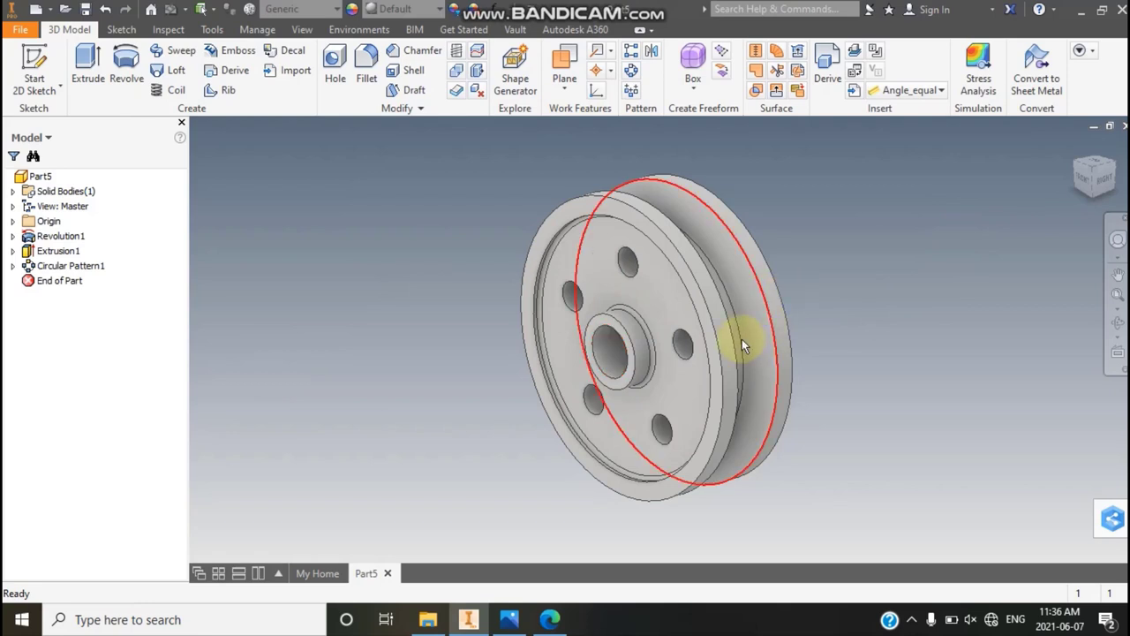
left_click(1117, 295)
Scroll pulley.pdf to the bore and keyway dimensions, then return to the Inventor model
left_click_drag(754, 517, 510, 625)
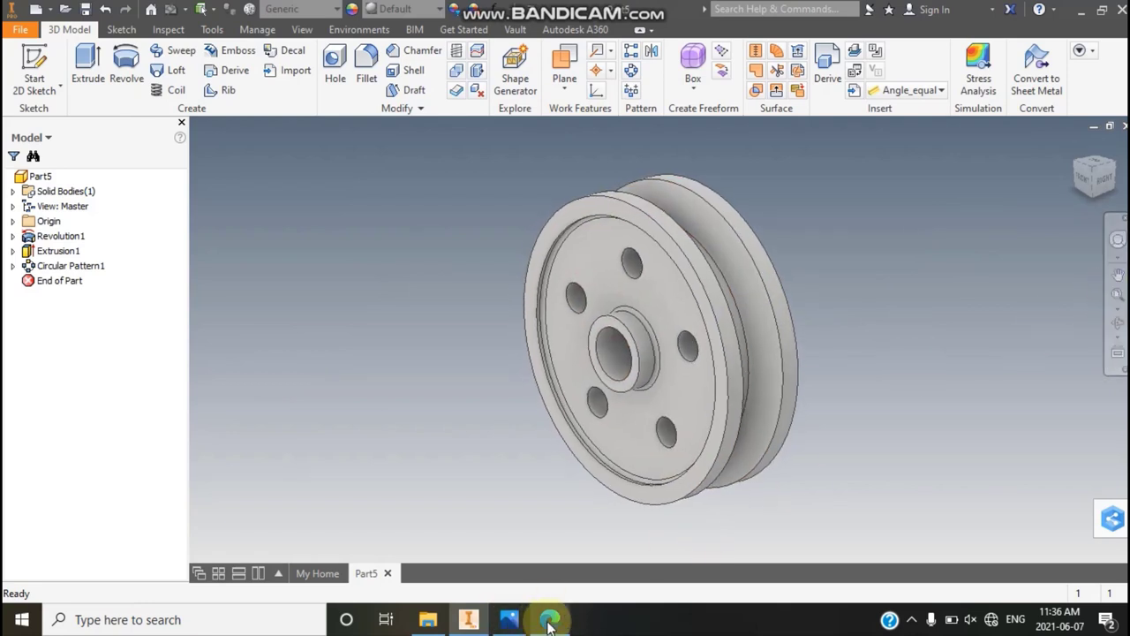
left_click(548, 620)
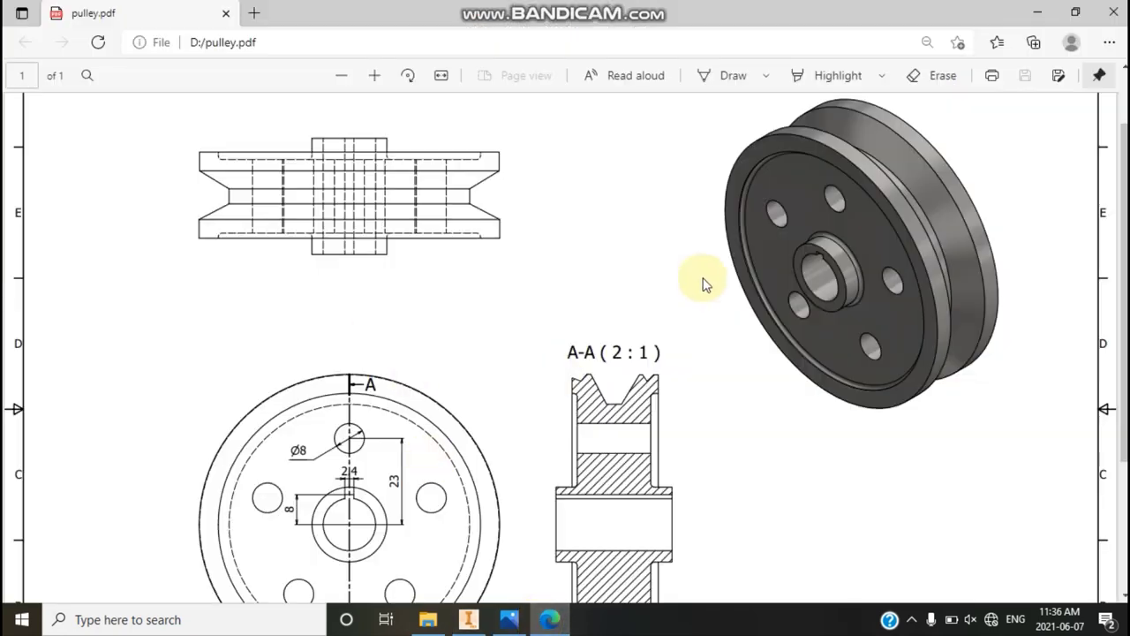
scroll(812, 269, "down", 2)
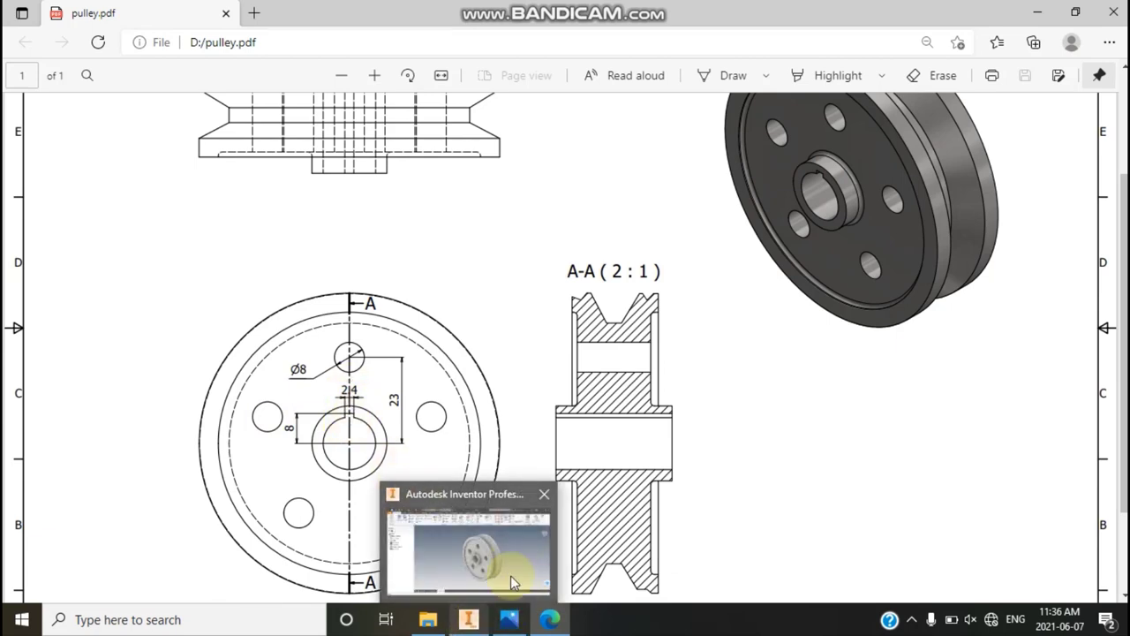
left_click(510, 575)
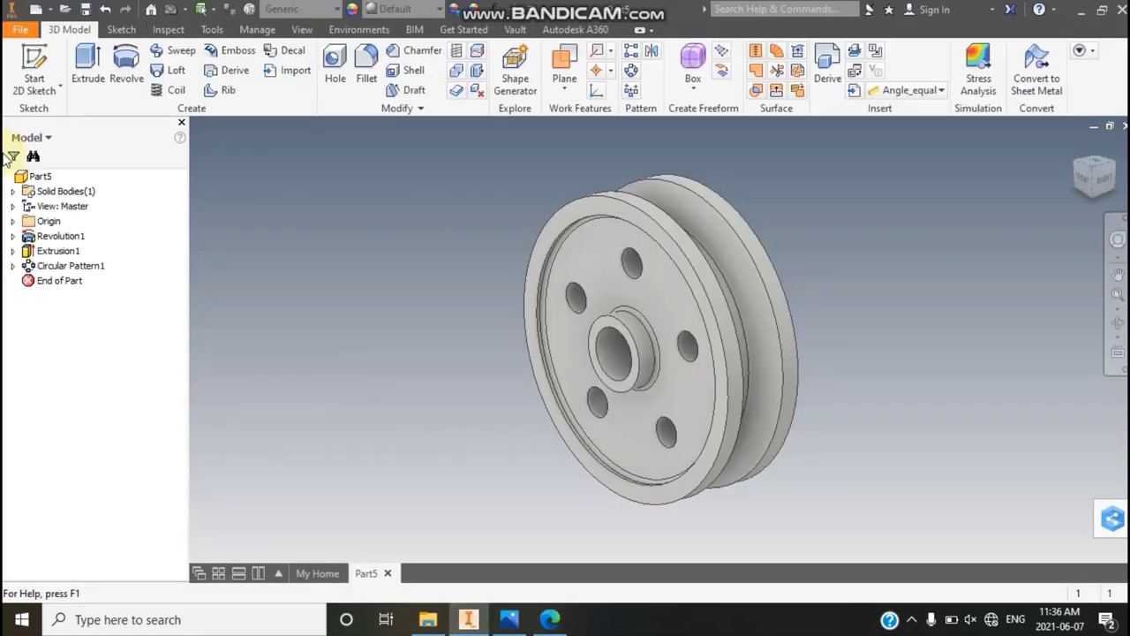
Start a new sketch on the pulley's front face and zoom in on the bore
left_click(29, 62)
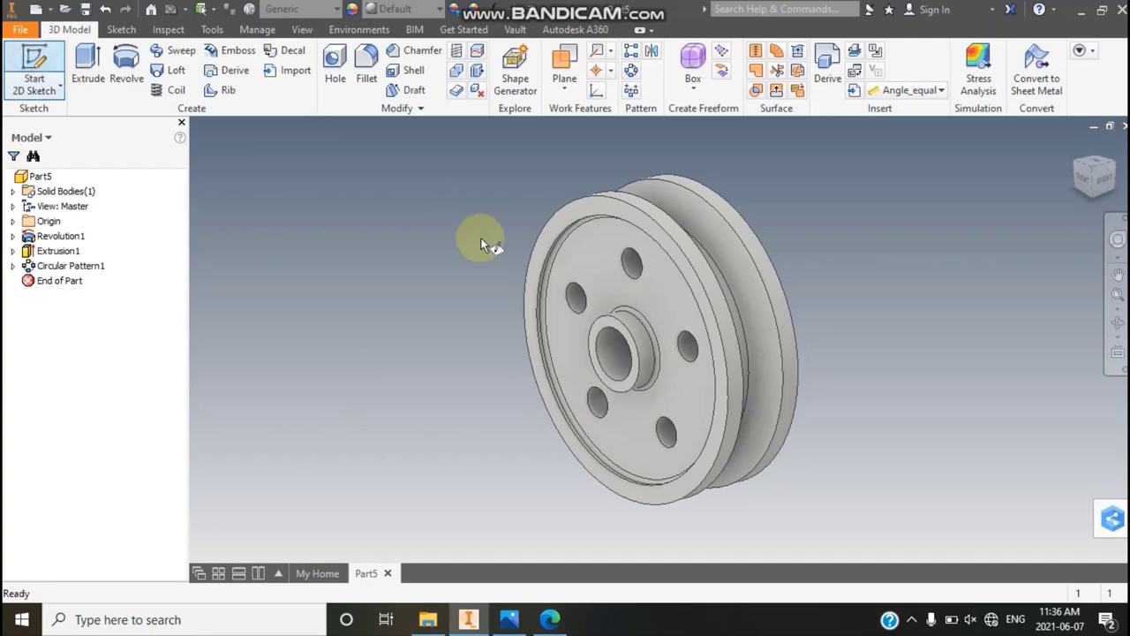
left_click(596, 328)
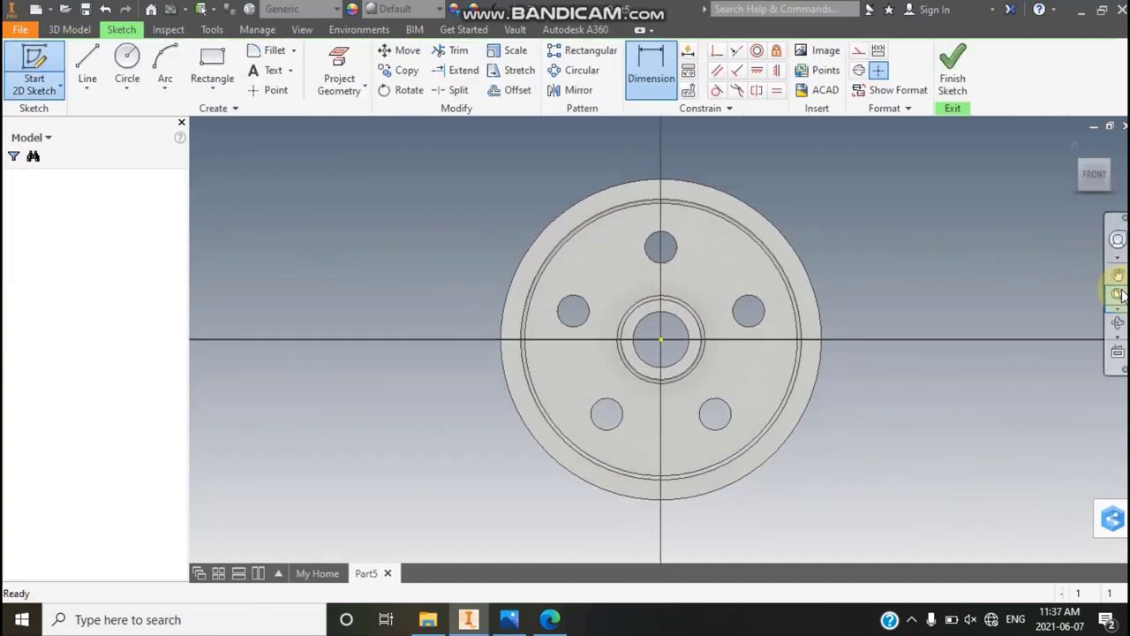
scroll(793, 277, "up", 2)
scroll(766, 275, "up", 2)
scroll(764, 276, "up", 3)
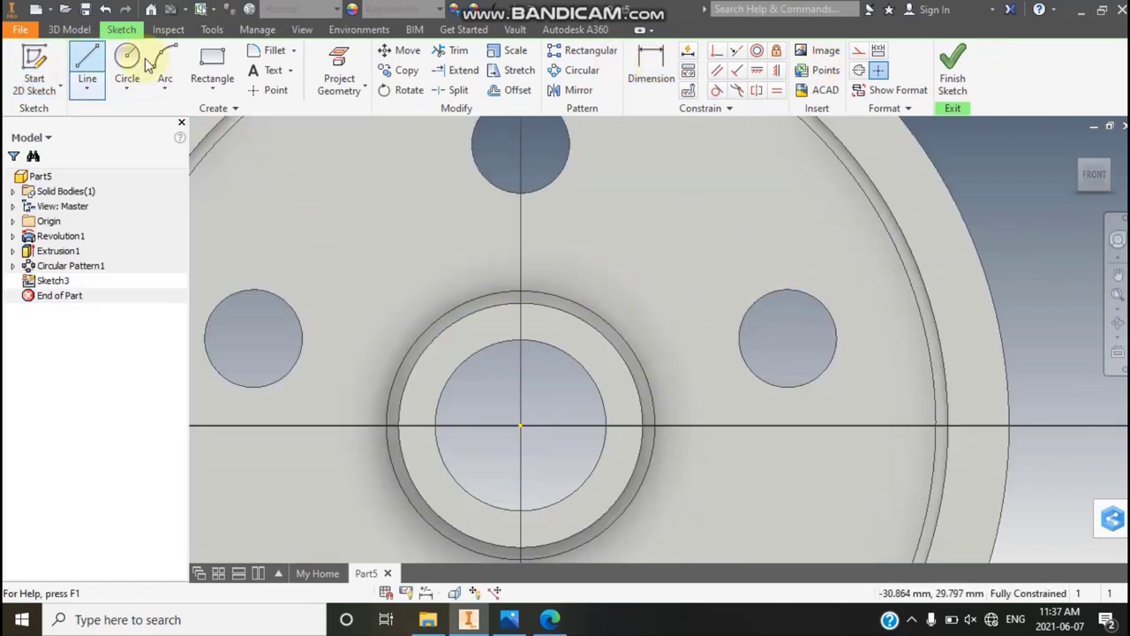
Draw an 8 mm vertical construction line up from the bore centre
left_click(78, 70)
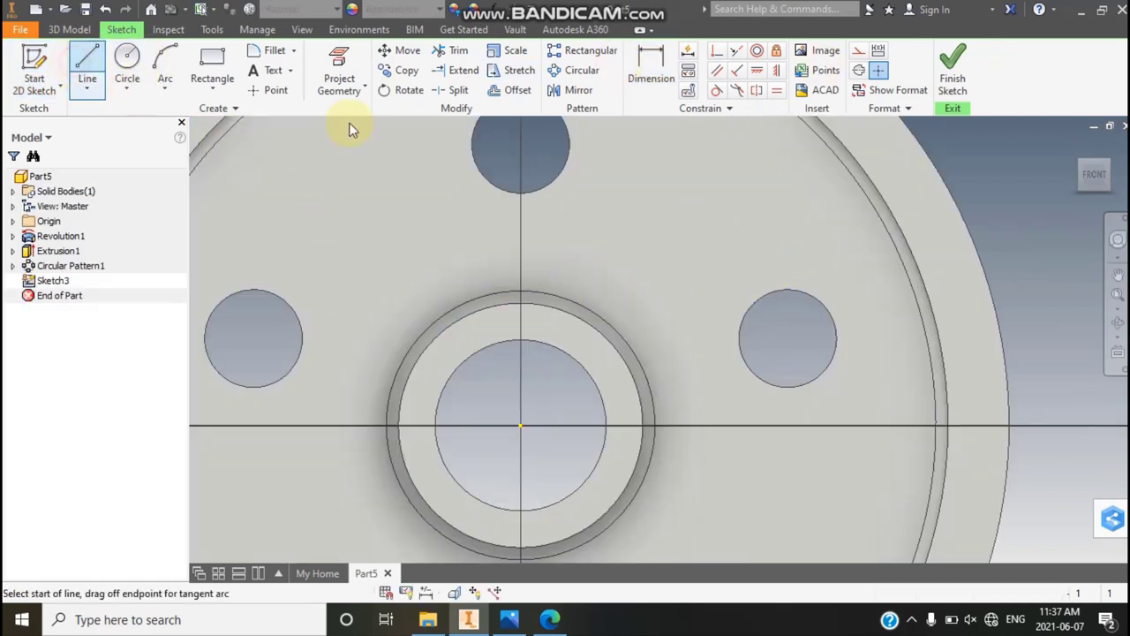
left_click(859, 71)
left_click(520, 427)
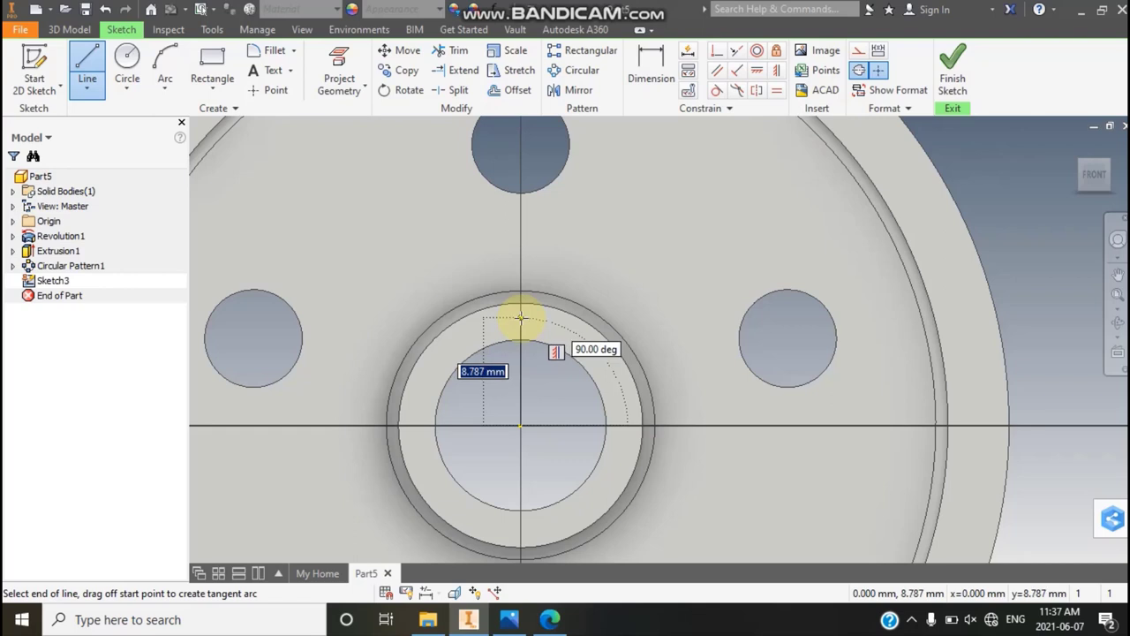
type("8")
key("Return")
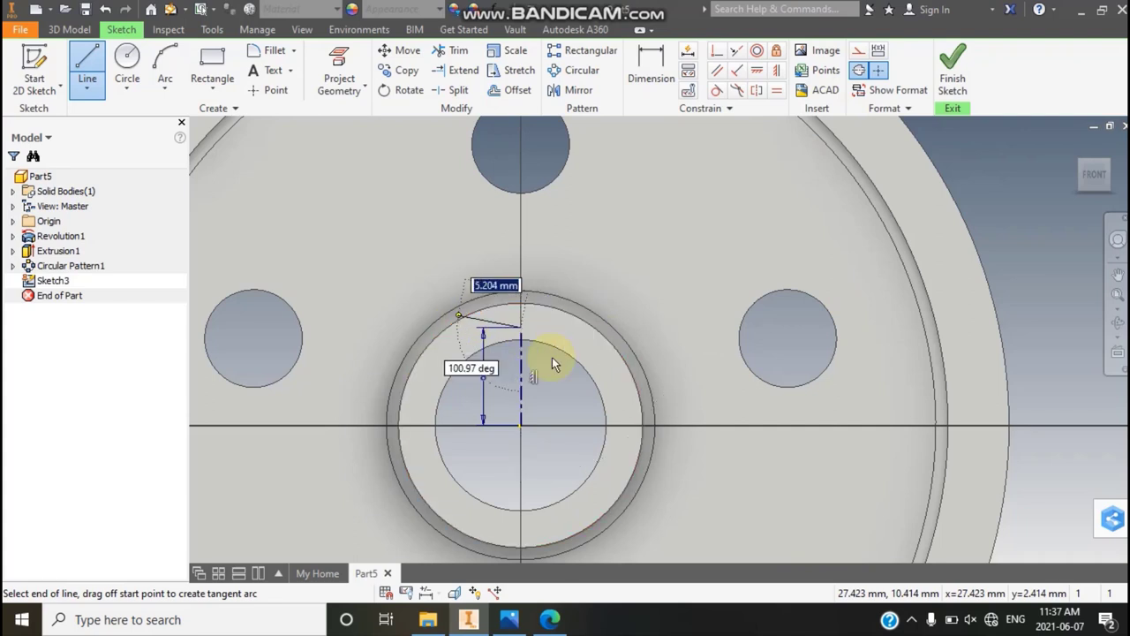
key("Escape")
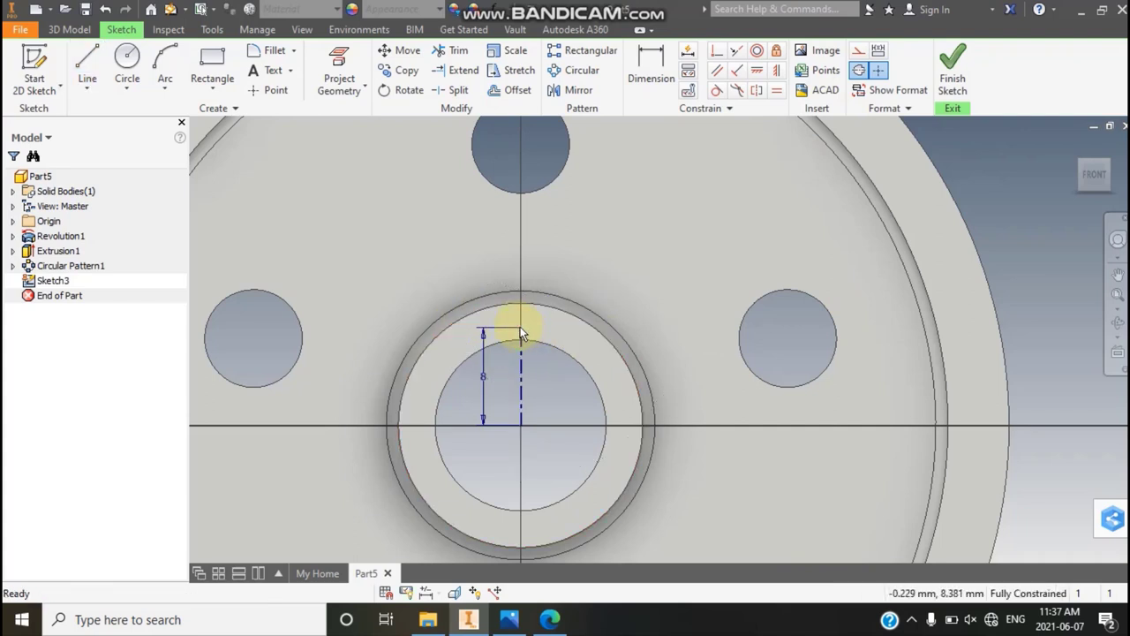
Draw the keyway outline up from the bore circle, across the top and back down
left_click(88, 71)
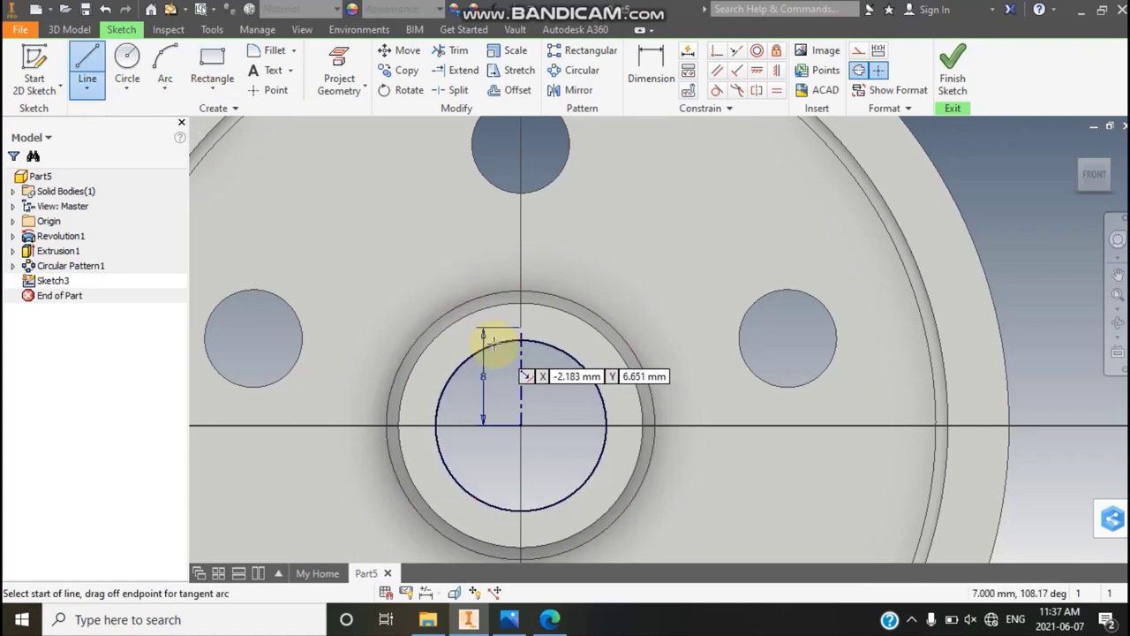
left_click(493, 334)
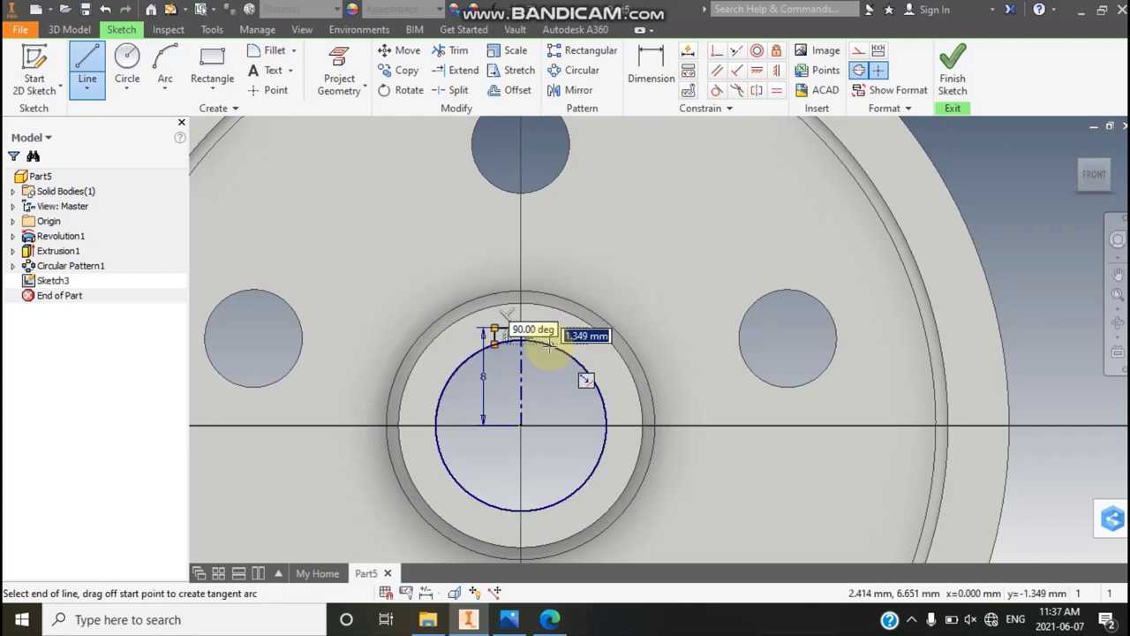
left_click(548, 348)
key("Escape")
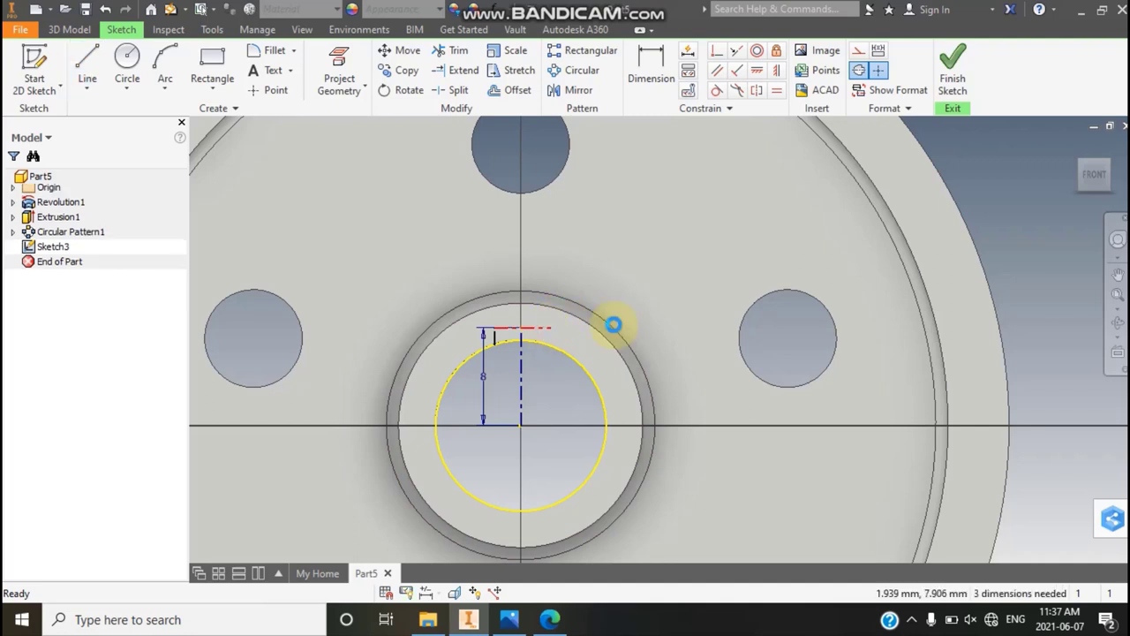
key("ctrl+z")
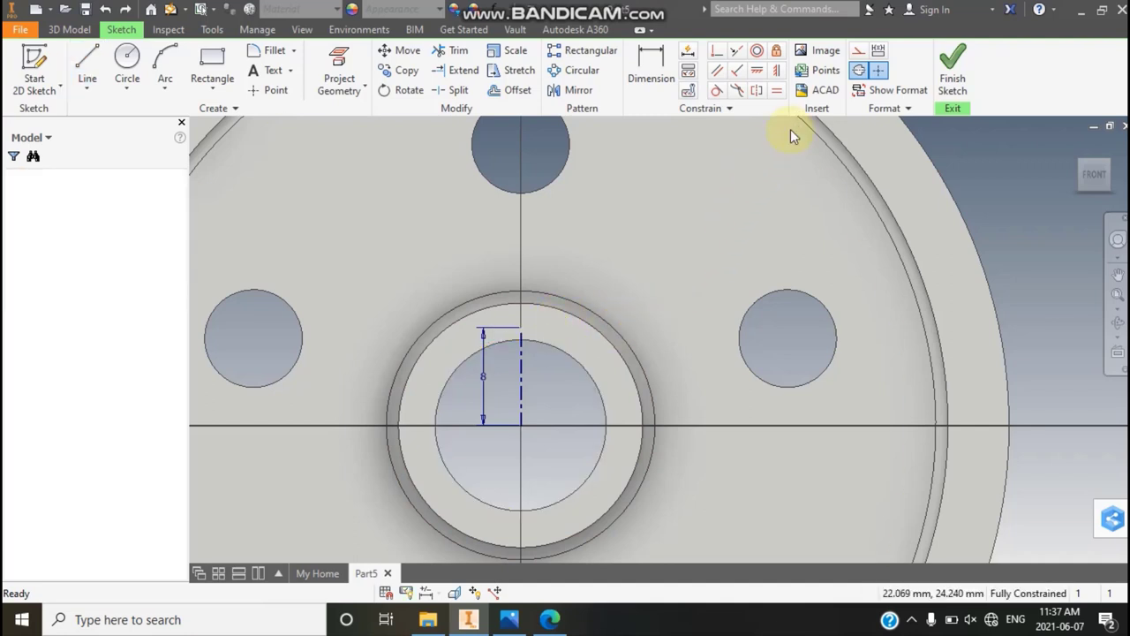
key("ctrl+y")
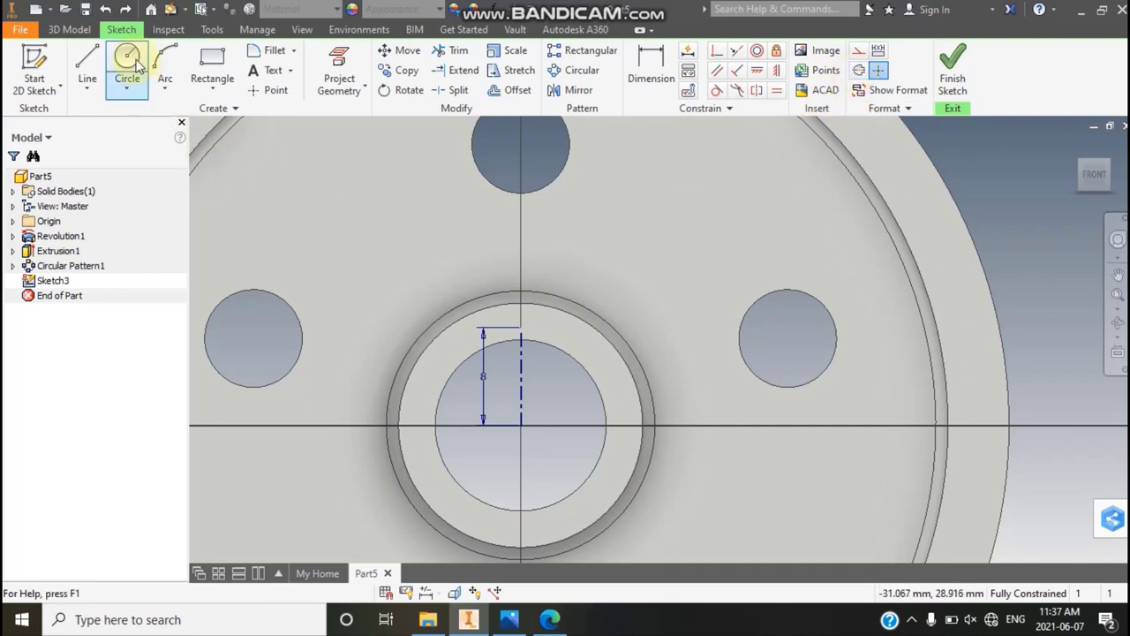
left_click(88, 61)
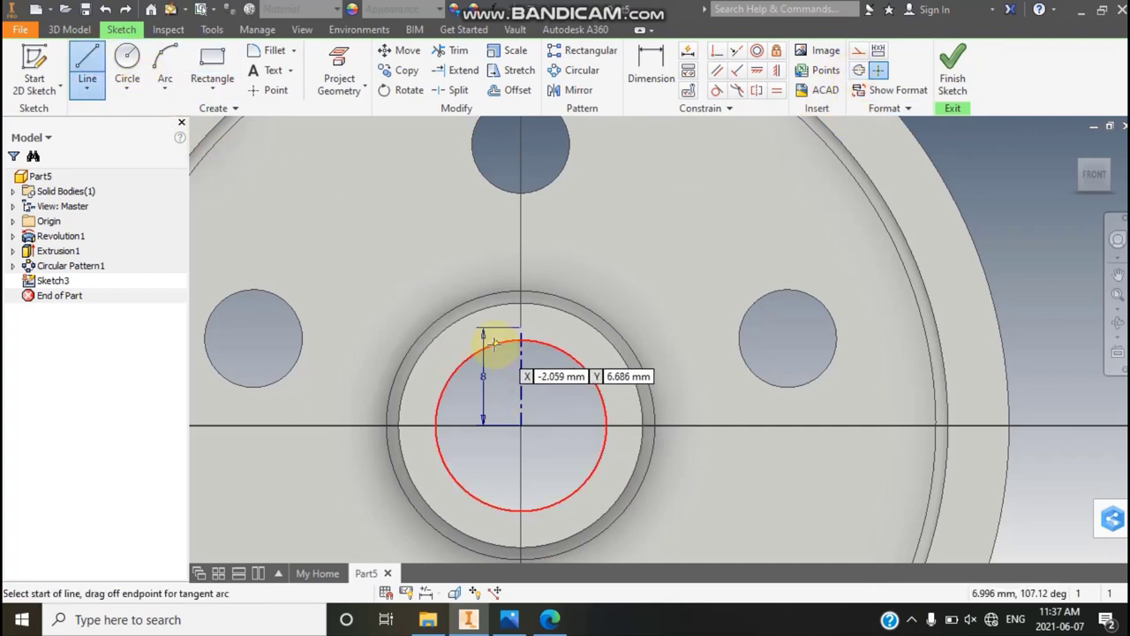
left_click(493, 344)
left_click(493, 328)
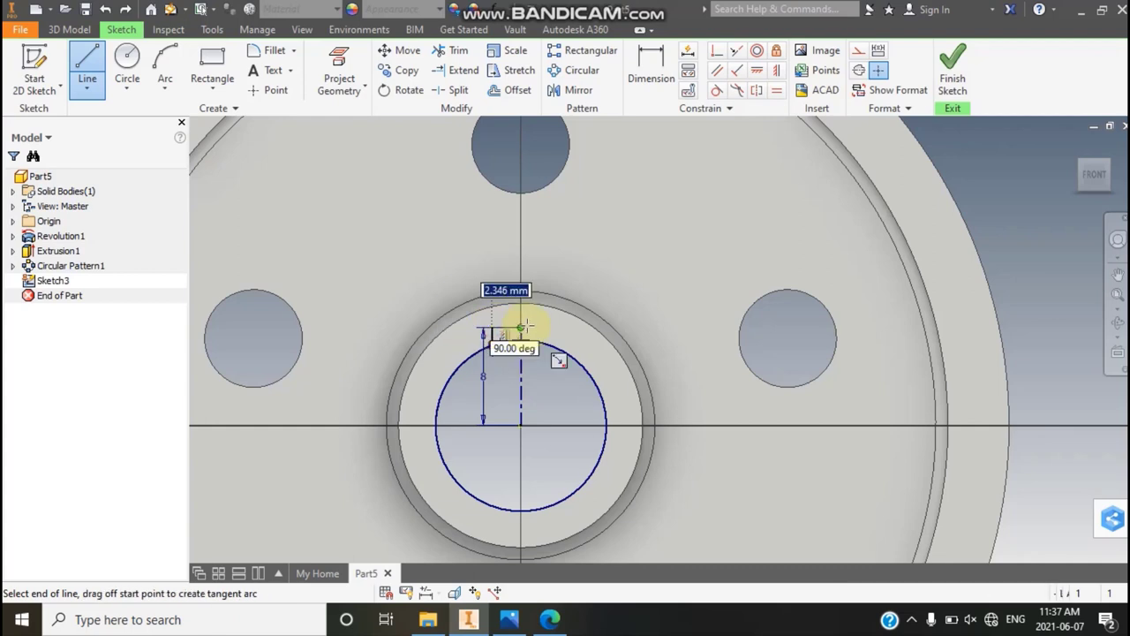
left_click(550, 328)
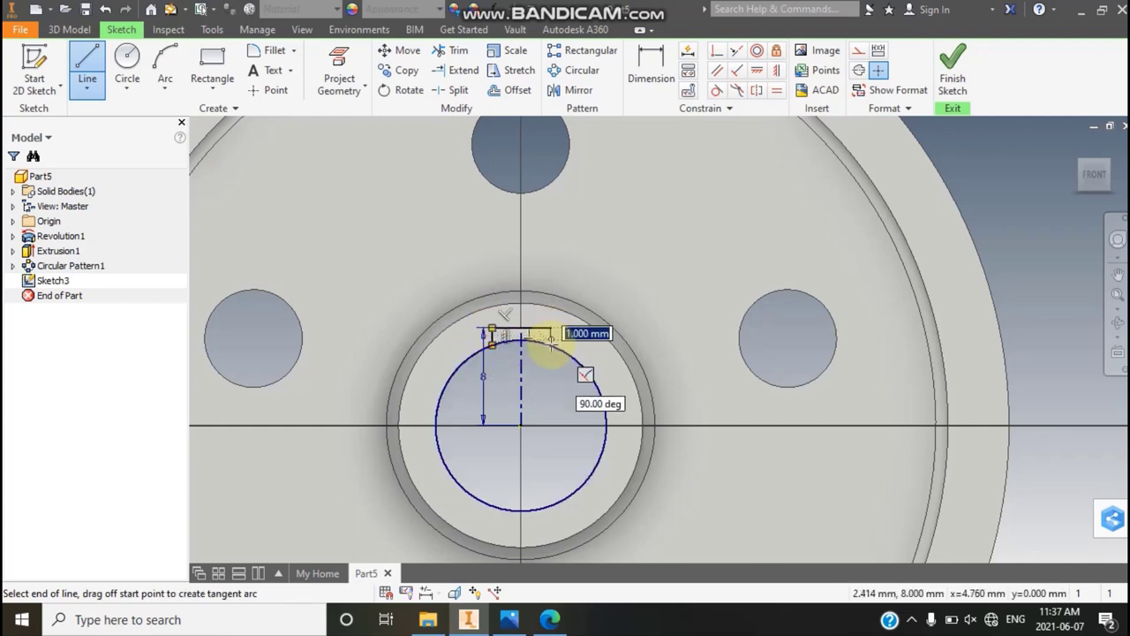
left_click(551, 343)
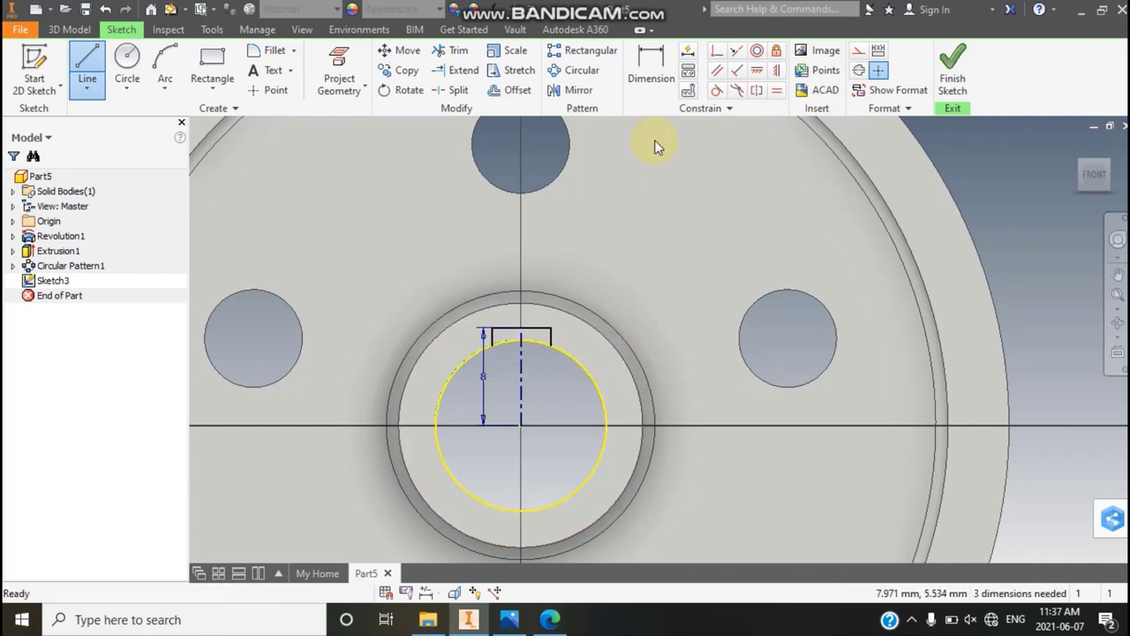
Dimension the keyway half-width to 2.4
key("d")
left_click(505, 332)
left_click(500, 325)
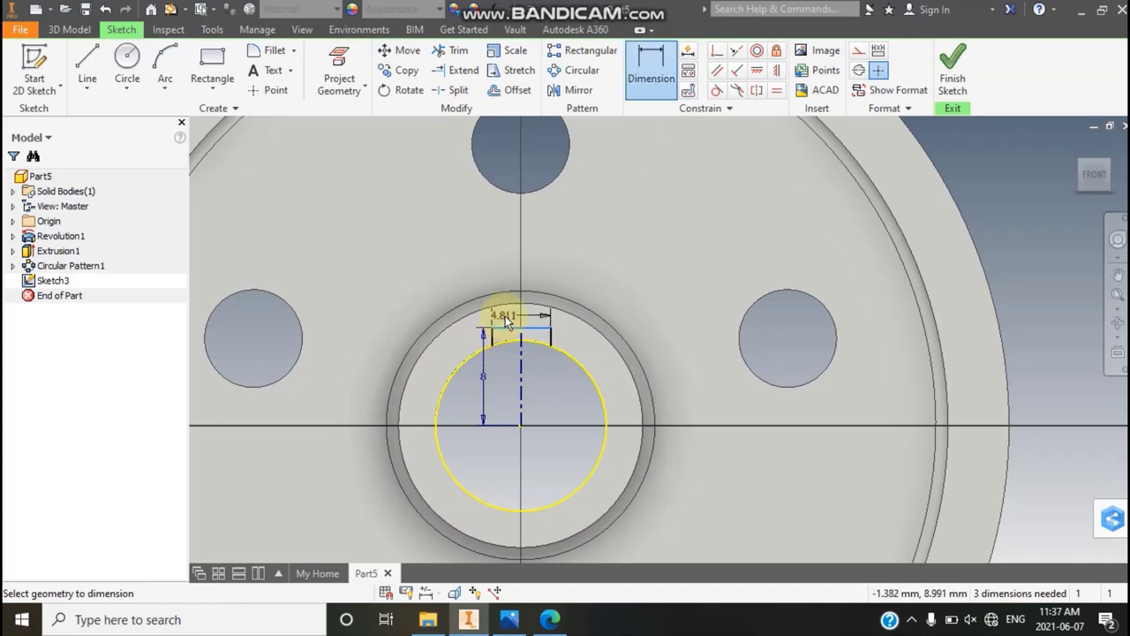
left_click(536, 386)
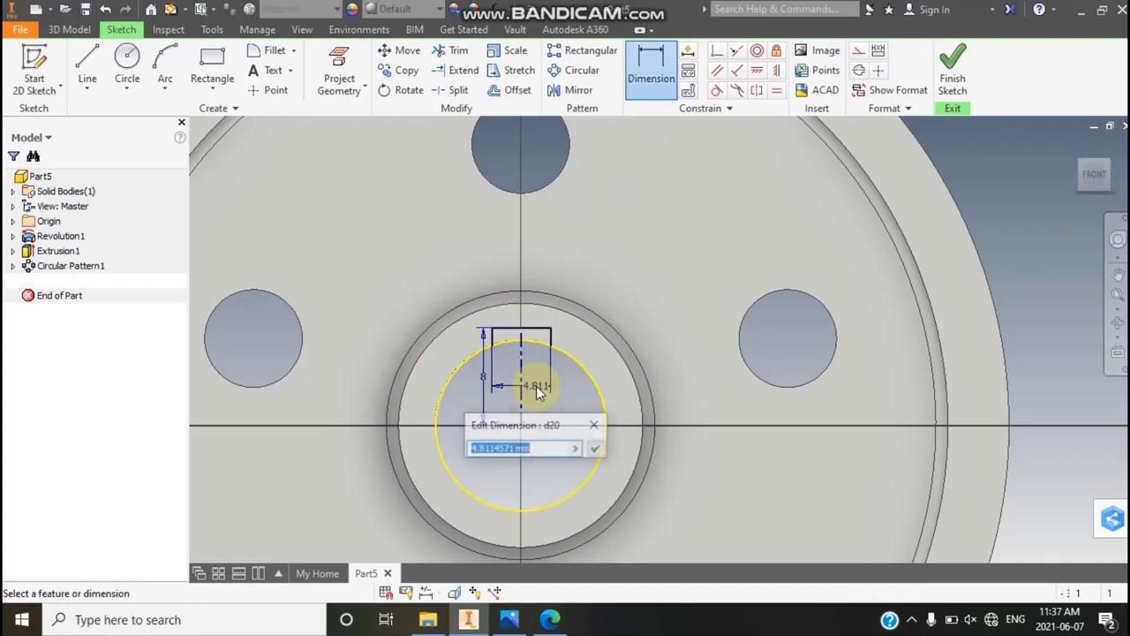
type("2.4")
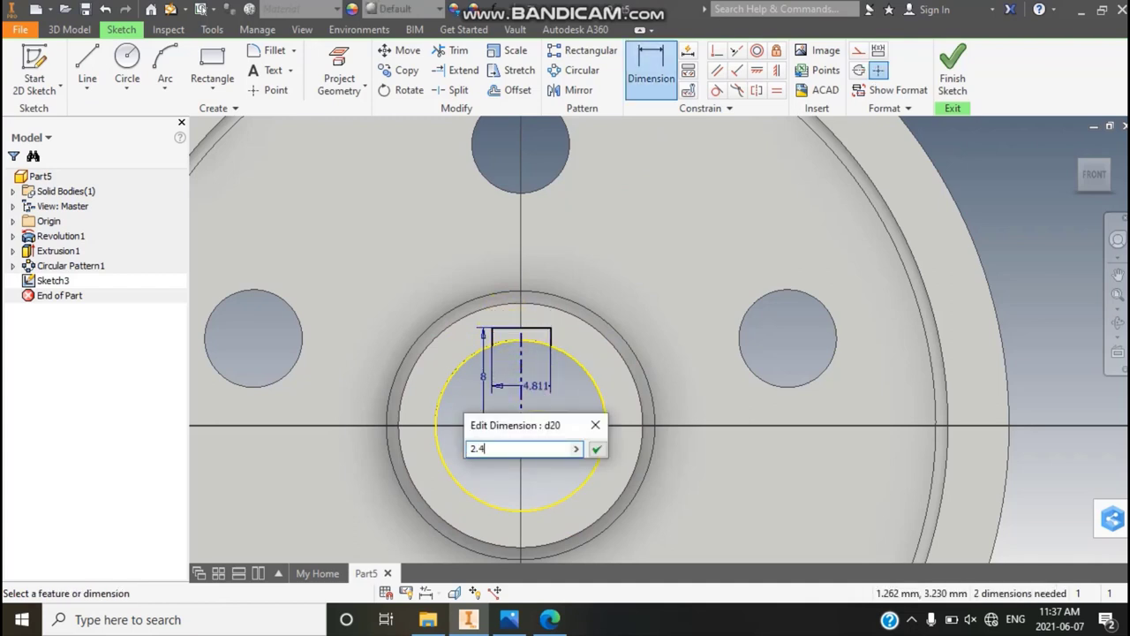
key("Return")
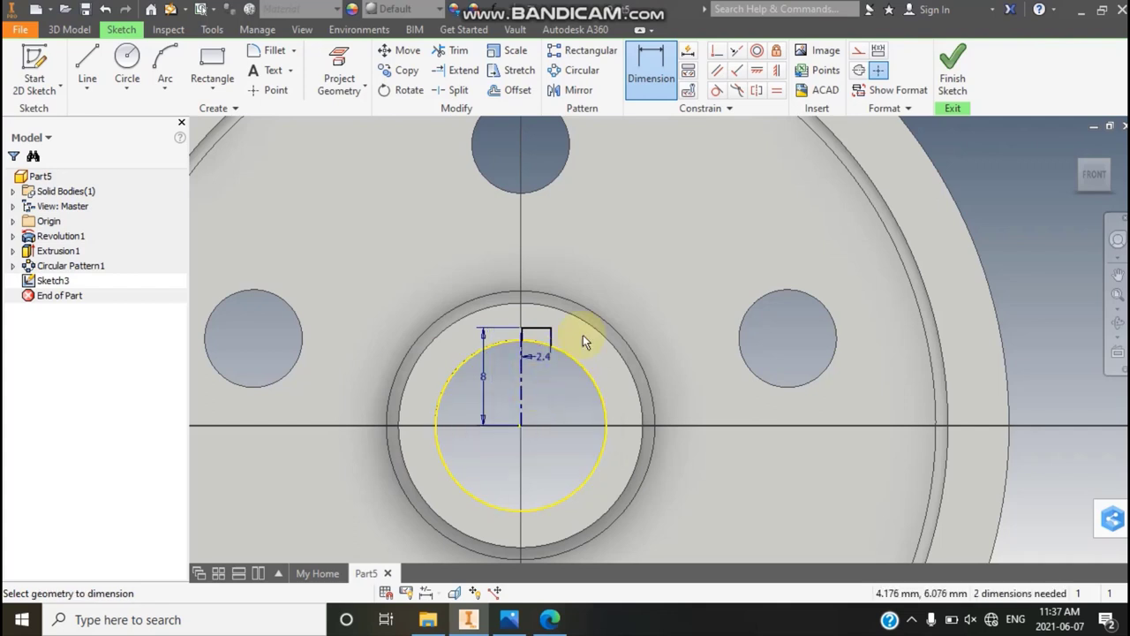
key("Escape")
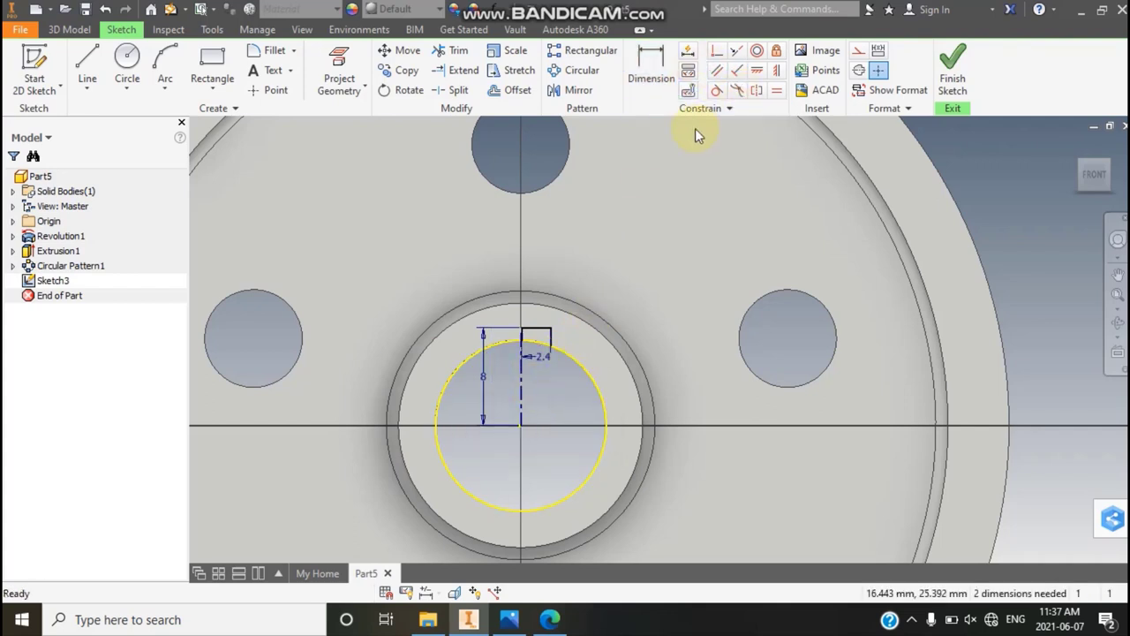
Make the keyway corner coincident with the centreline point and finish the sketch
left_click(717, 53)
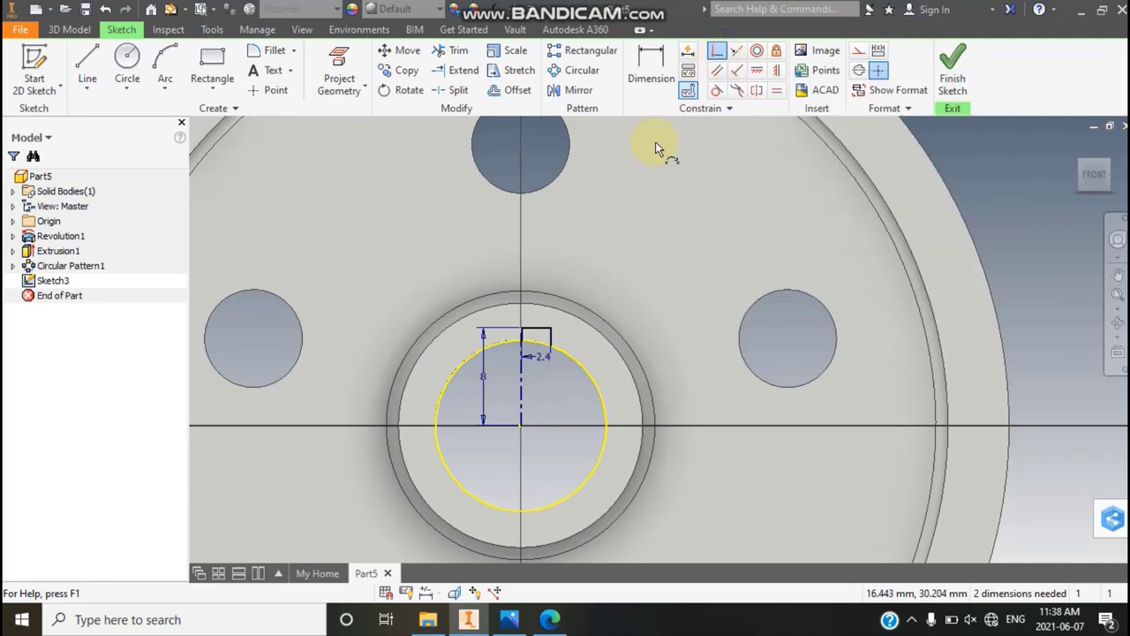
scroll(614, 211, "up", 3)
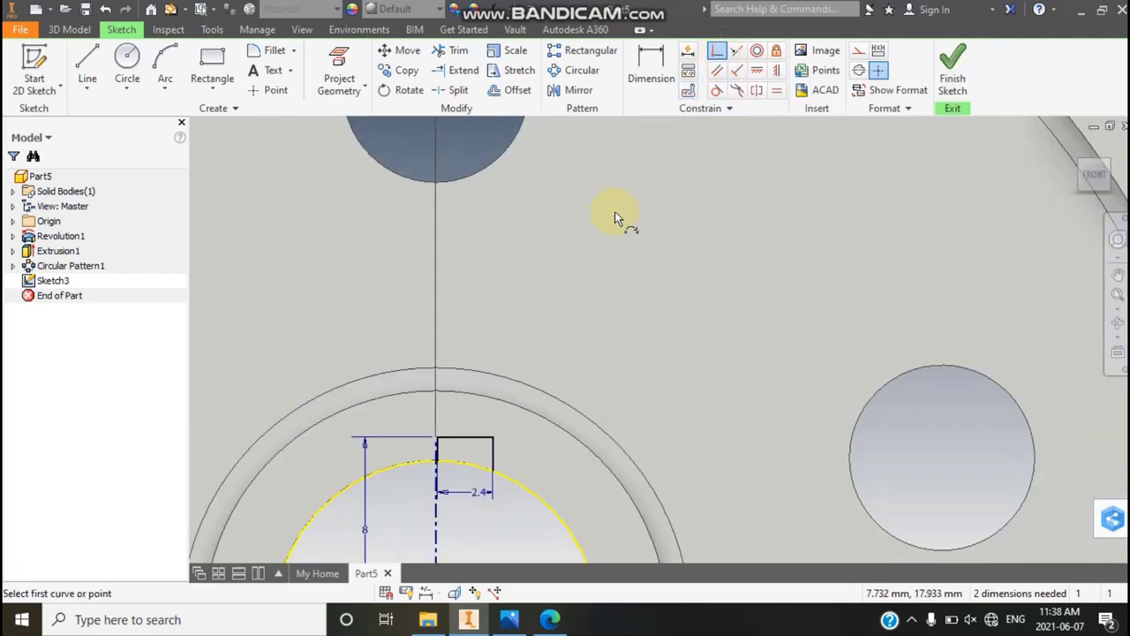
left_click(466, 438)
left_click(434, 437)
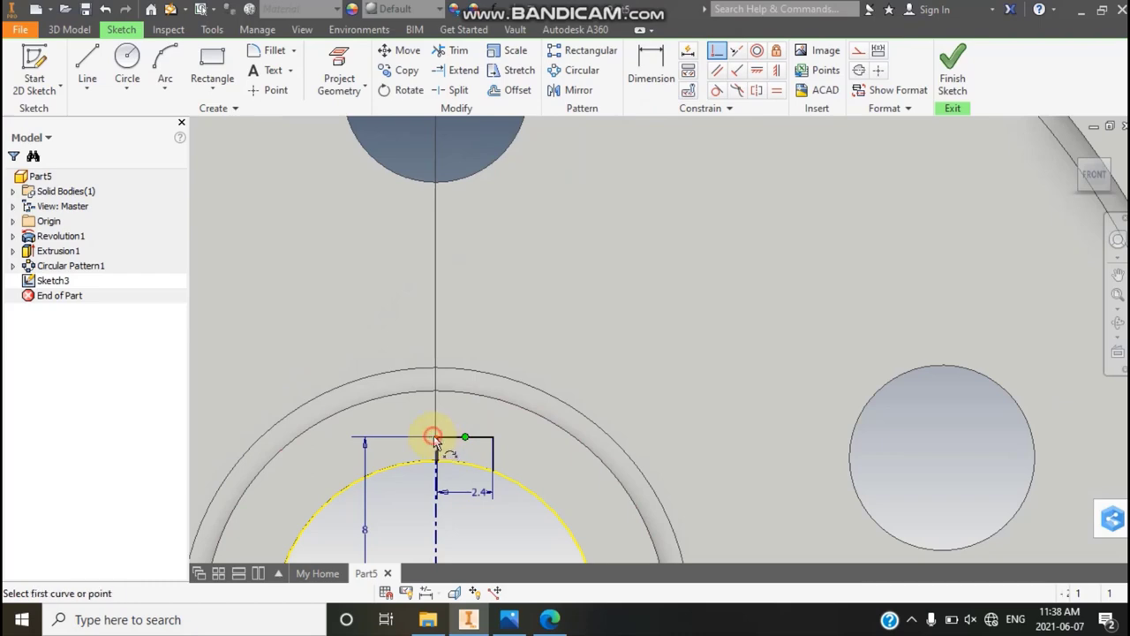
left_click(953, 62)
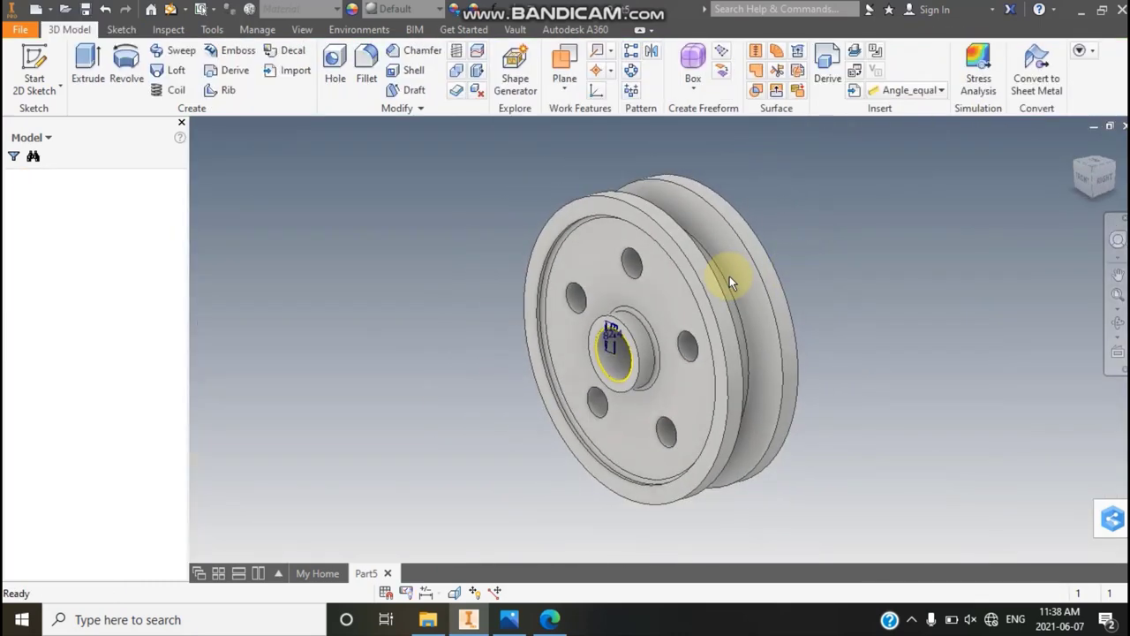
Extrude the keyway profile as a flipped cut with All extents through the pulley bore
left_click(88, 71)
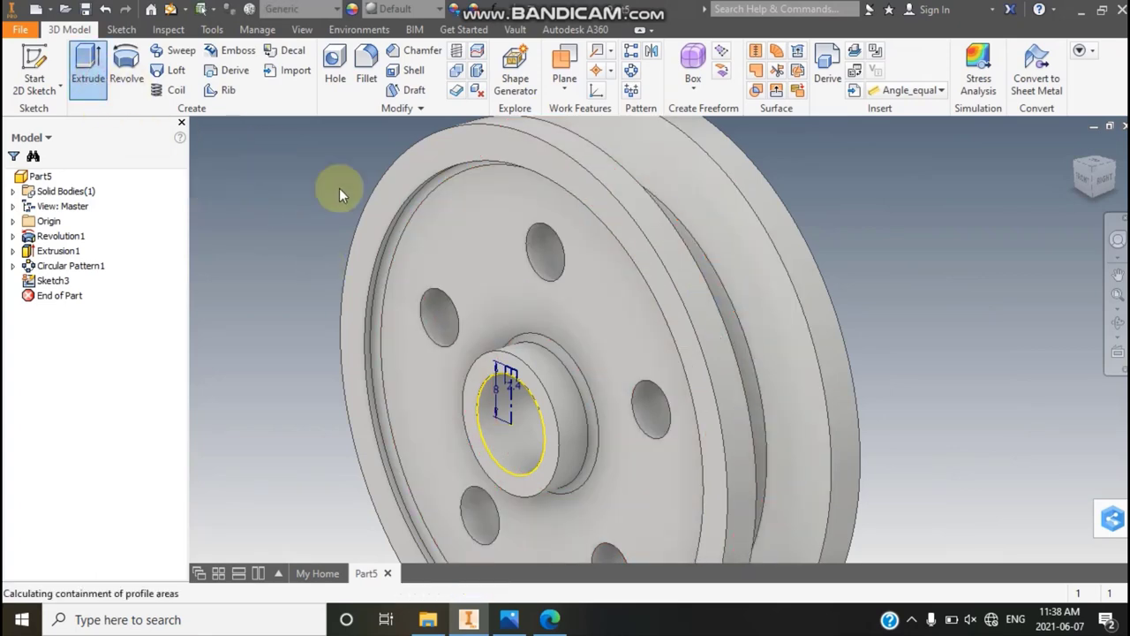
scroll(530, 397, "up", 3)
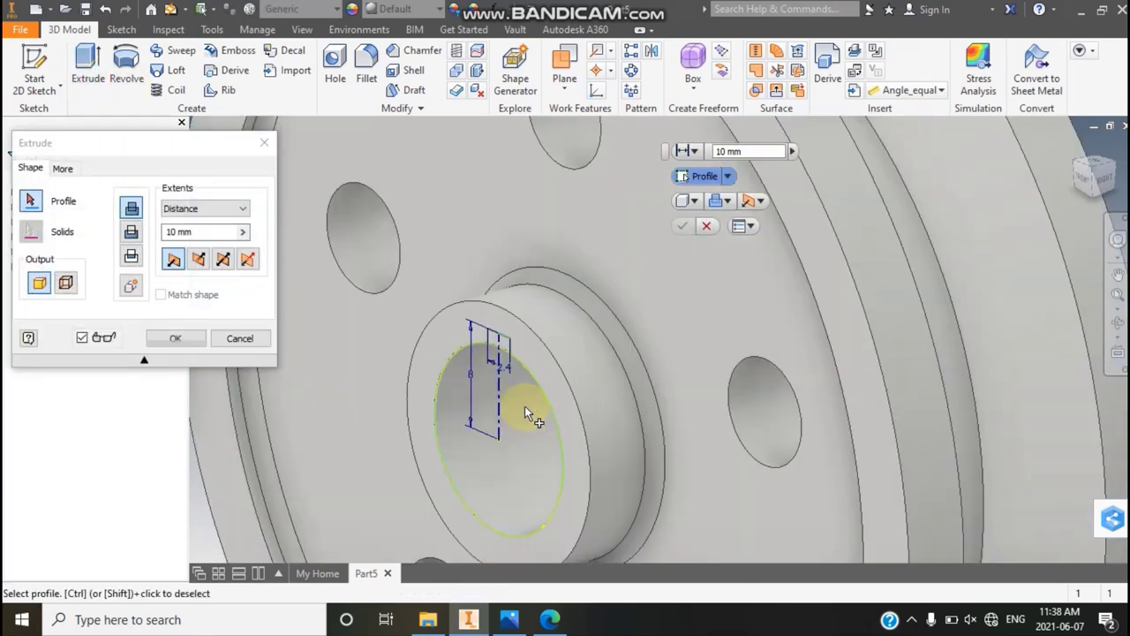
left_click(495, 344)
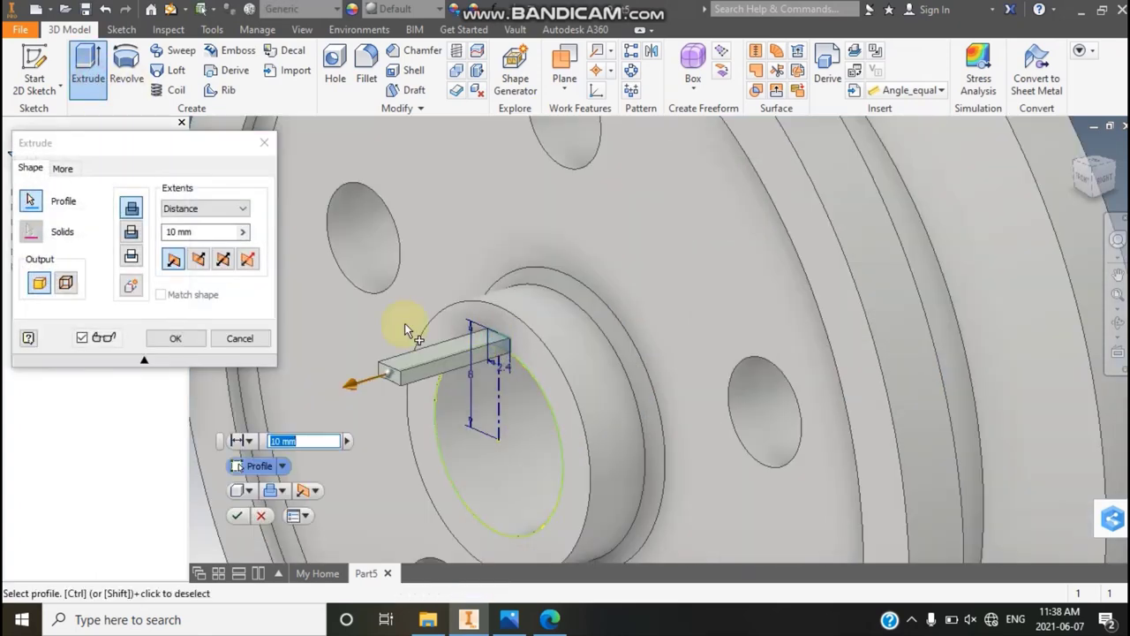
left_click(197, 260)
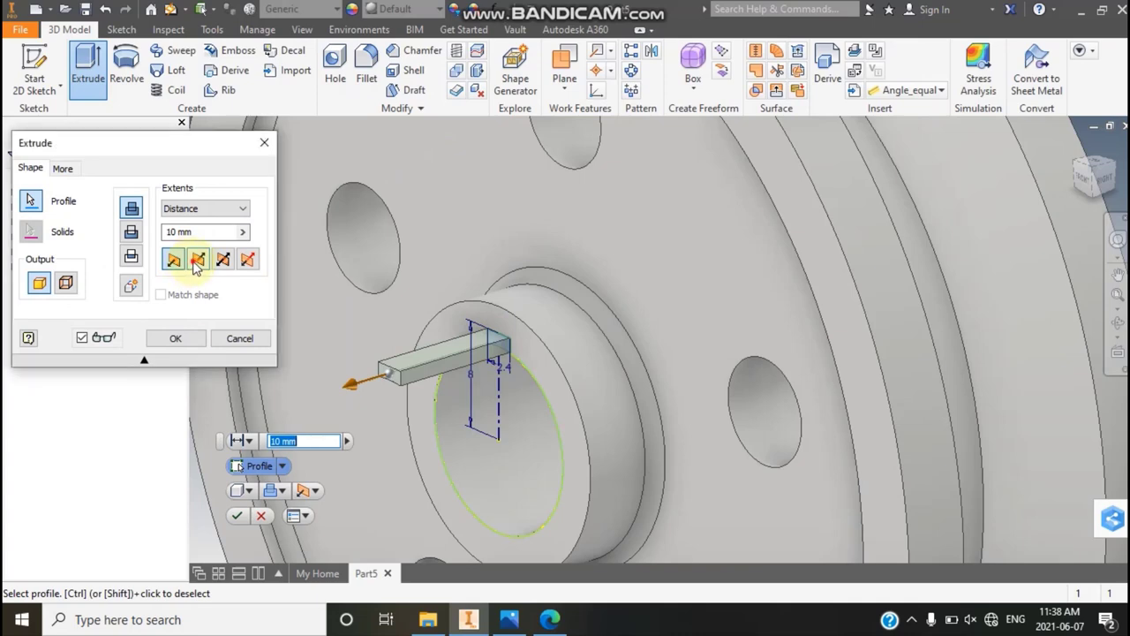
left_click(219, 210)
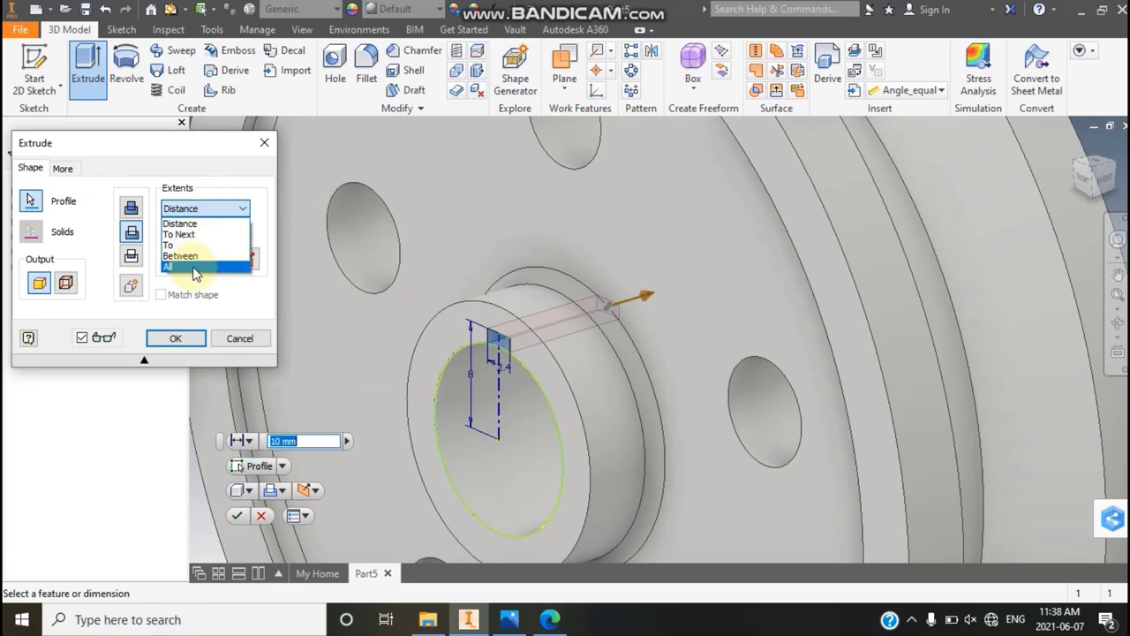
left_click(193, 266)
left_click(177, 339)
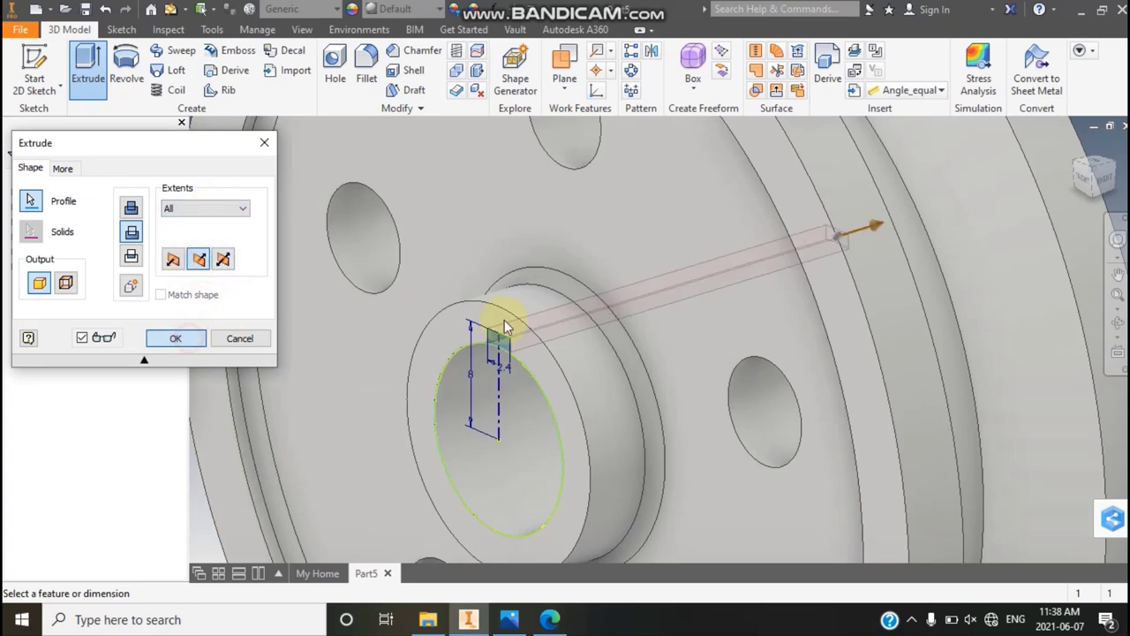
left_click(1116, 296)
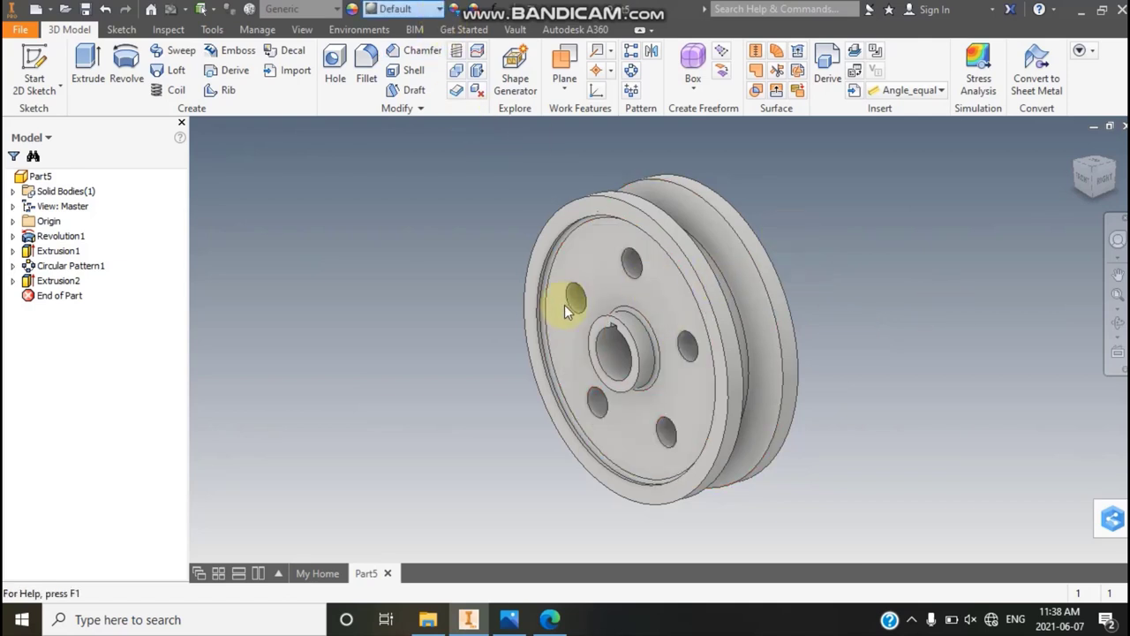
Apply the Semi-Polished appearance to the pulley from the Quick Access appearance list
left_click(424, 9)
scroll(432, 242, "down", 1)
scroll(437, 253, "down", 3)
scroll(438, 253, "down", 4)
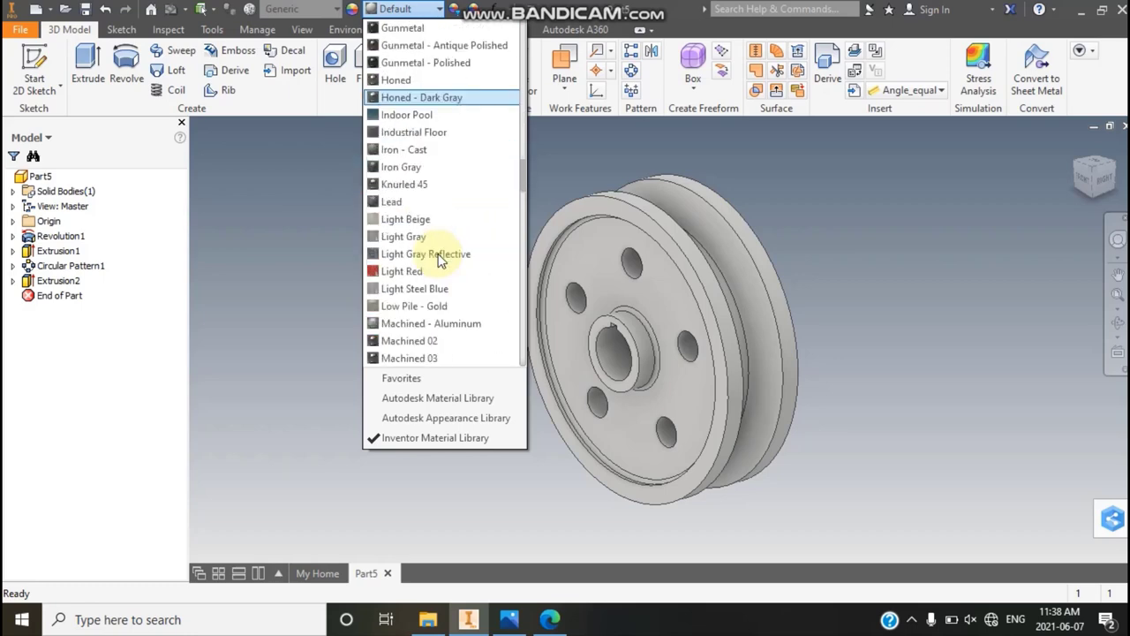
scroll(438, 253, "down", 3)
scroll(438, 254, "down", 3)
scroll(440, 260, "down", 3)
scroll(438, 254, "down", 3)
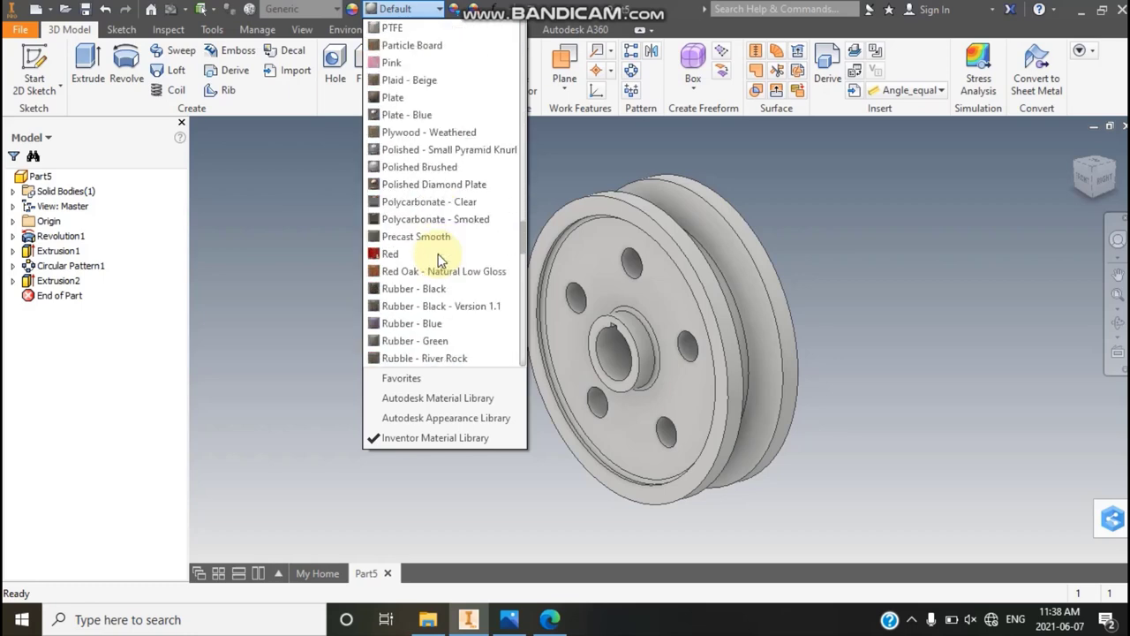
scroll(438, 253, "down", 2)
scroll(437, 253, "down", 2)
scroll(437, 307, "down", 2)
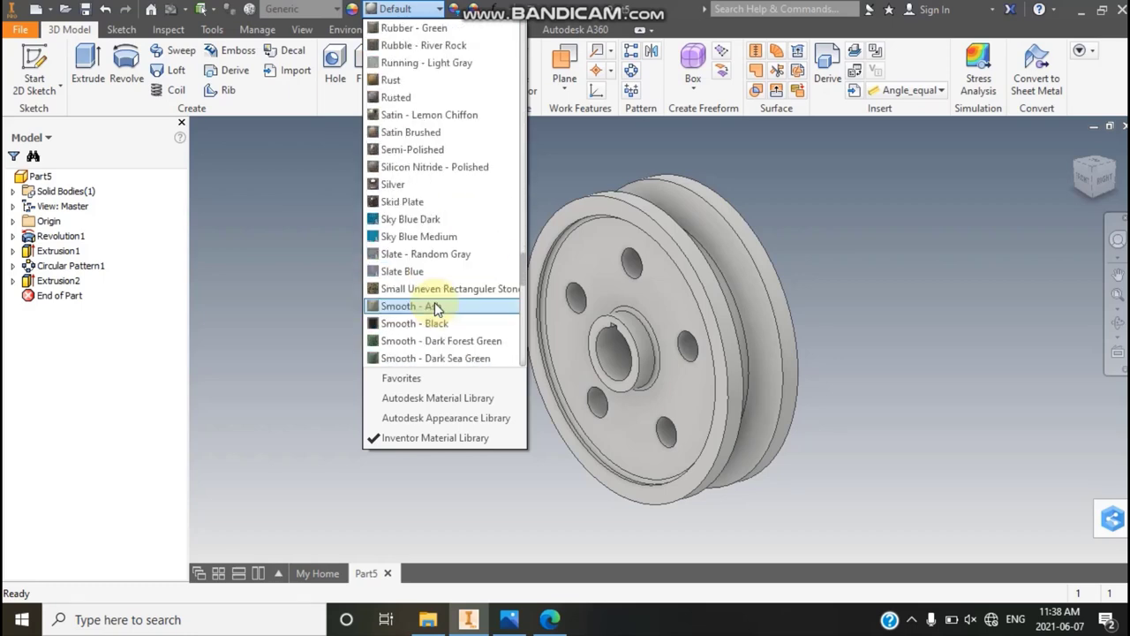
left_click(430, 150)
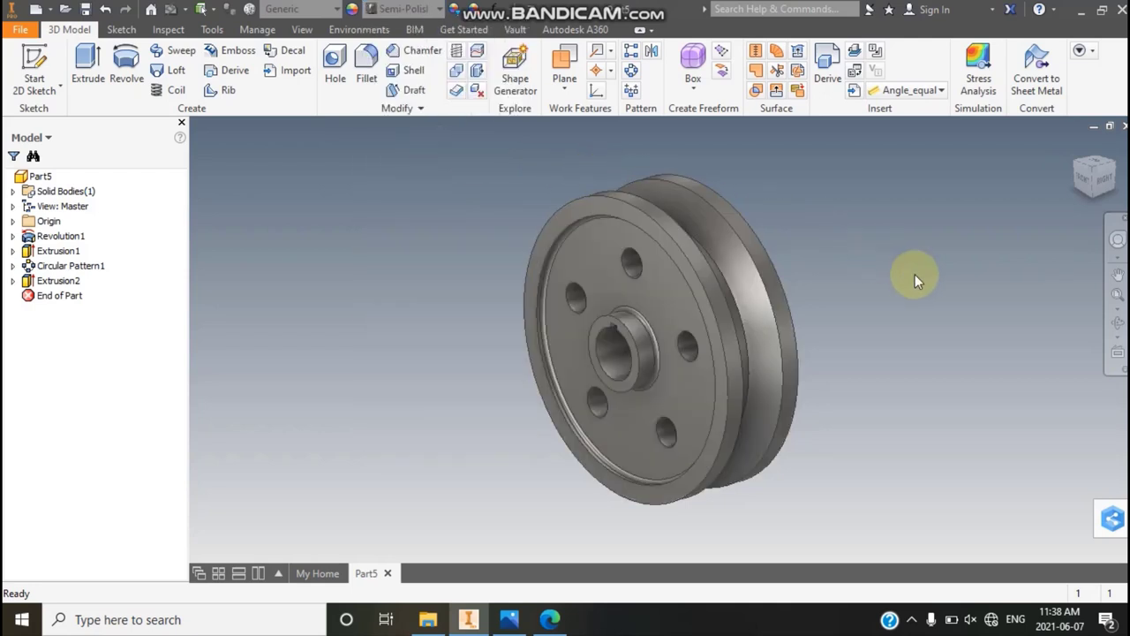
left_click(1118, 323)
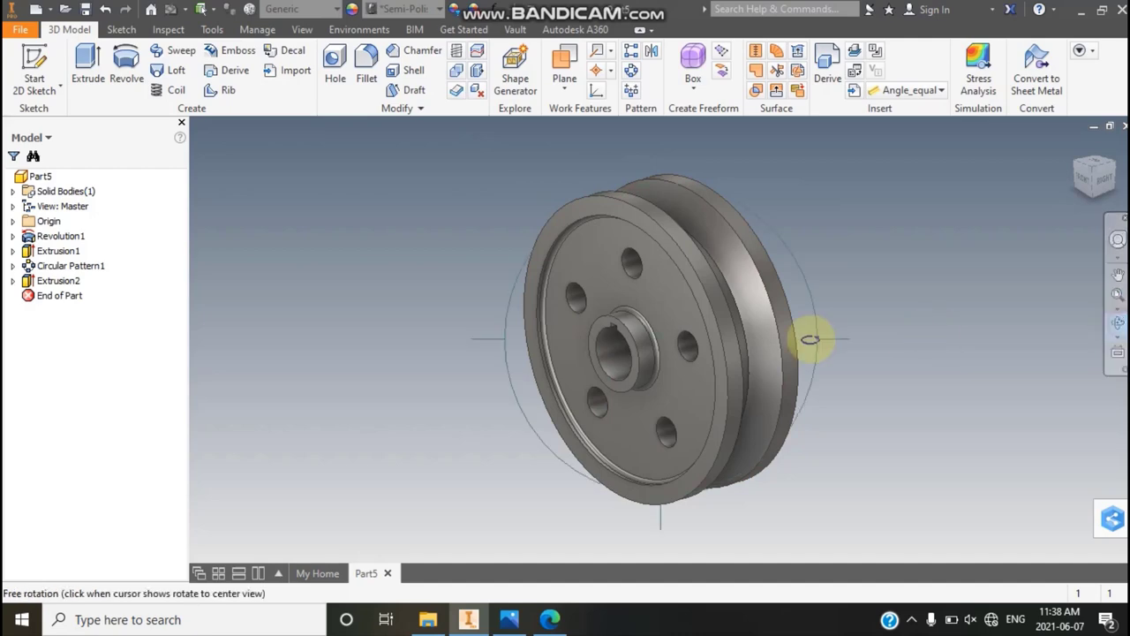
mouse_move(706, 336)
left_mouse_down()
mouse_move(593, 360)
mouse_move(588, 333)
mouse_move(681, 272)
mouse_move(752, 252)
mouse_move(814, 308)
mouse_move(749, 323)
mouse_move(542, 313)
mouse_move(518, 289)
mouse_move(630, 271)
mouse_move(662, 308)
mouse_move(733, 308)
mouse_move(718, 241)
mouse_move(517, 270)
mouse_move(591, 298)
mouse_move(807, 297)
mouse_move(595, 353)
mouse_move(444, 298)
mouse_move(585, 297)
mouse_move(766, 261)
mouse_move(871, 265)
mouse_move(747, 254)
left_mouse_up()
mouse_move(661, 244)
left_mouse_down()
mouse_move(538, 282)
mouse_move(650, 358)
mouse_move(711, 352)
left_mouse_up()
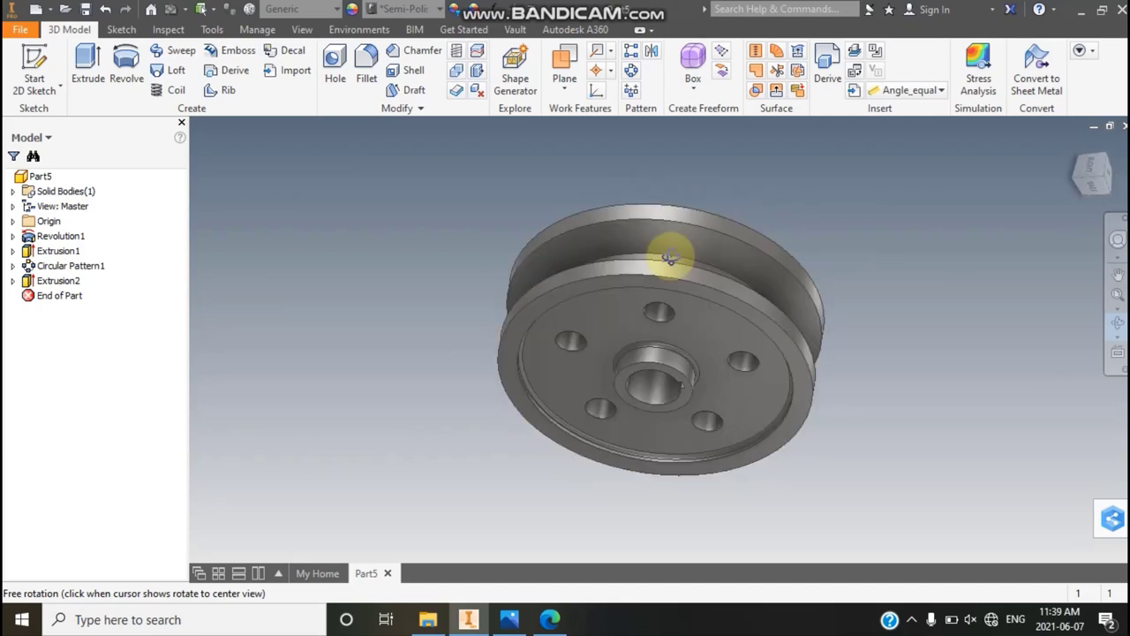